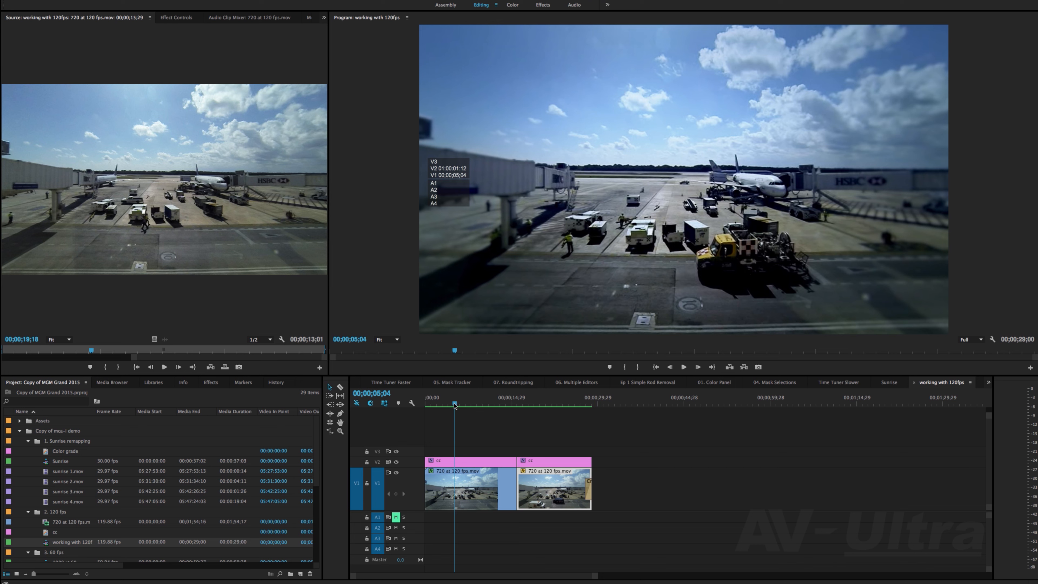
- Play the "working with 120fps" sequence from near its start to review the slowed airport footage
left_click(456, 404)
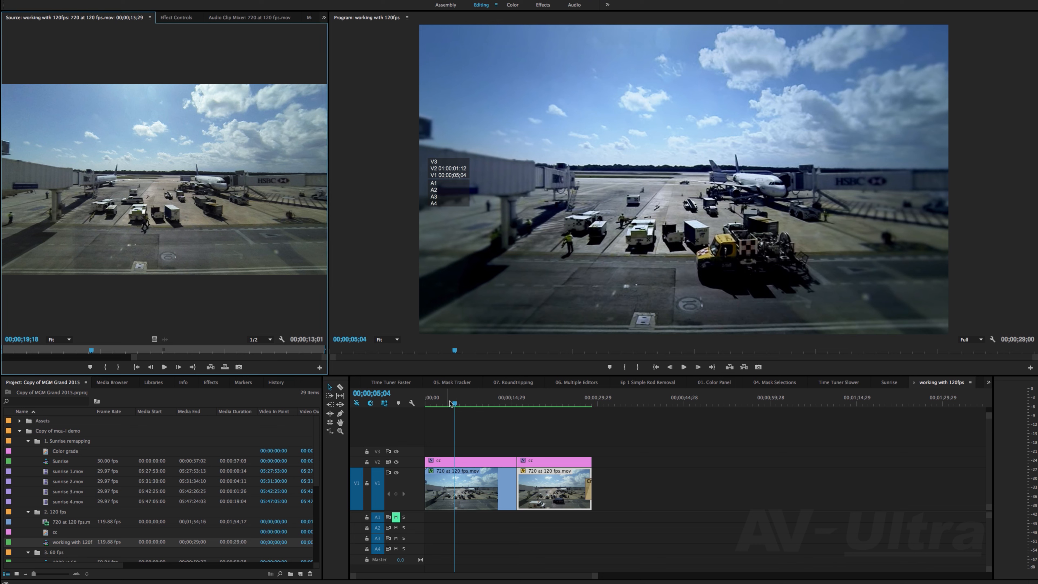
left_click_drag(454, 404, 434, 404)
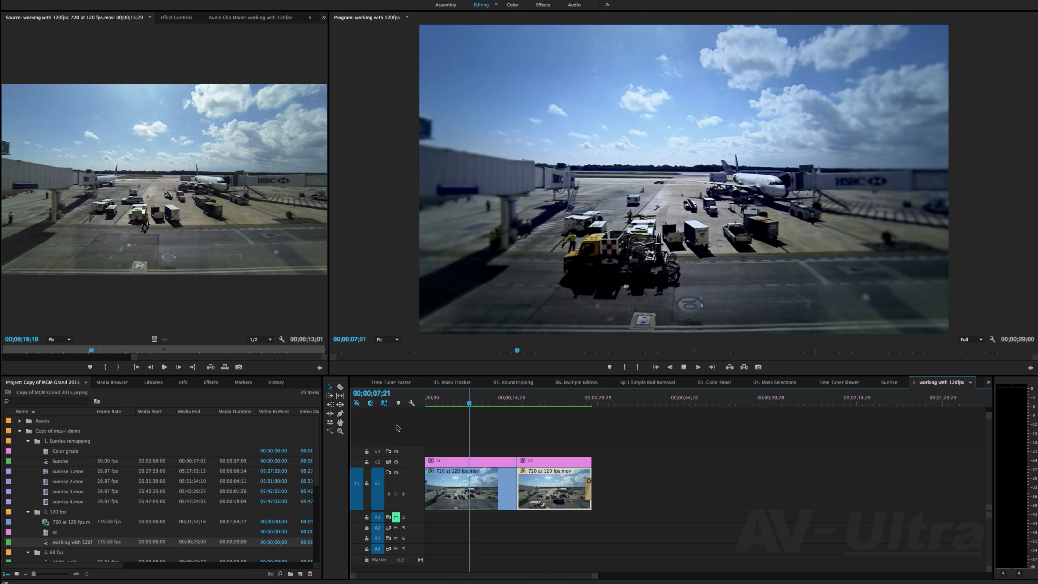
key("space")
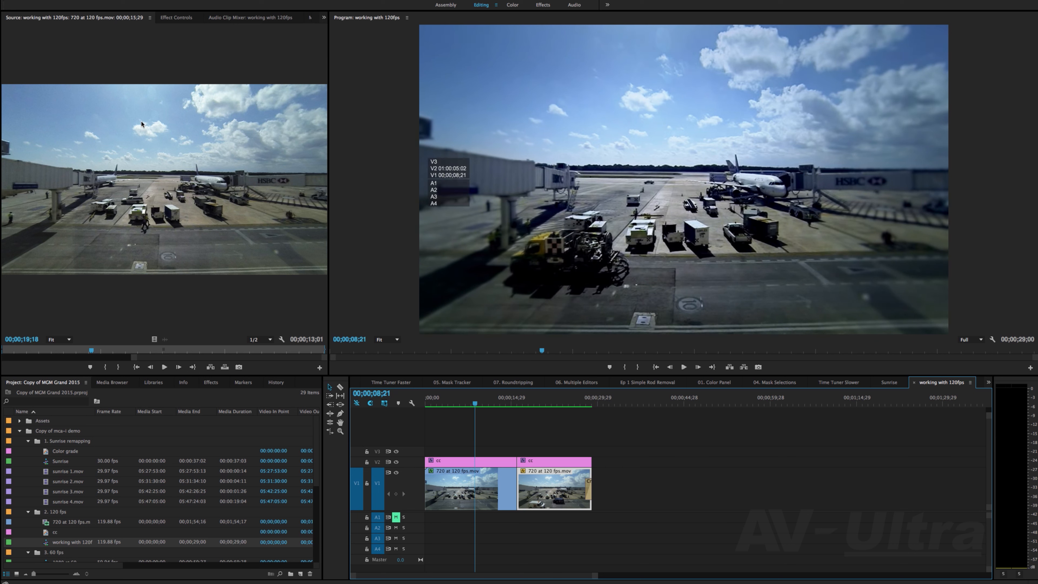
- Open the media export settings for the "working with 120fps" sequence and choose the QuickTime preset "1080p prores 60 fps"
left_click(82, 0)
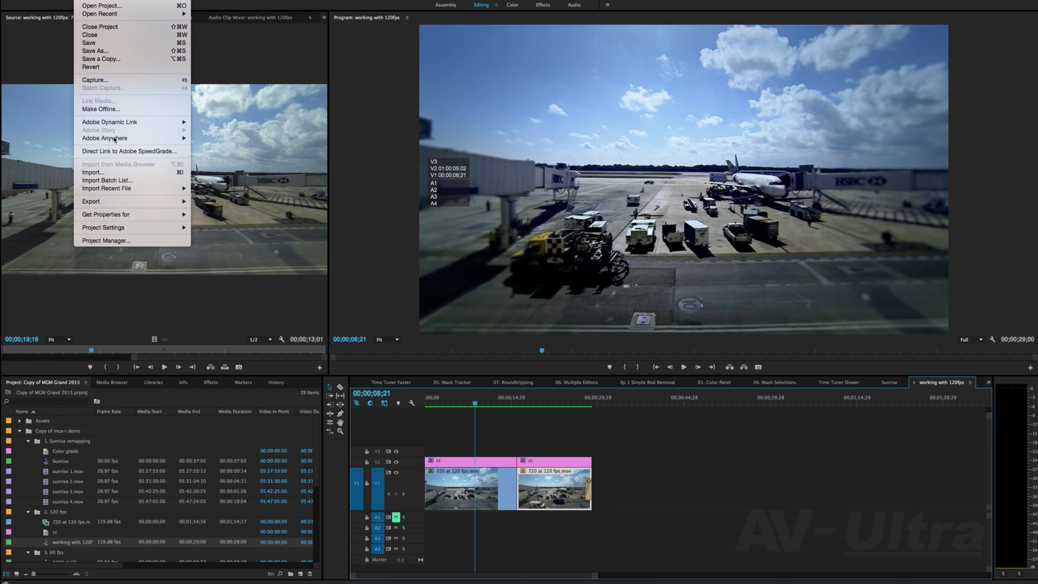
mouse_move(117, 203)
left_click(213, 202)
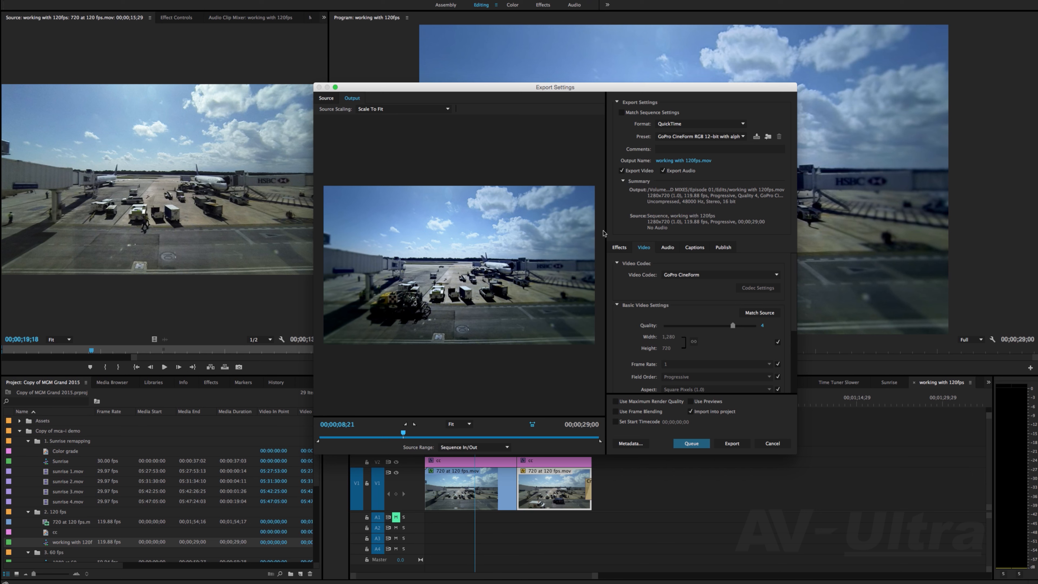
left_click(689, 124)
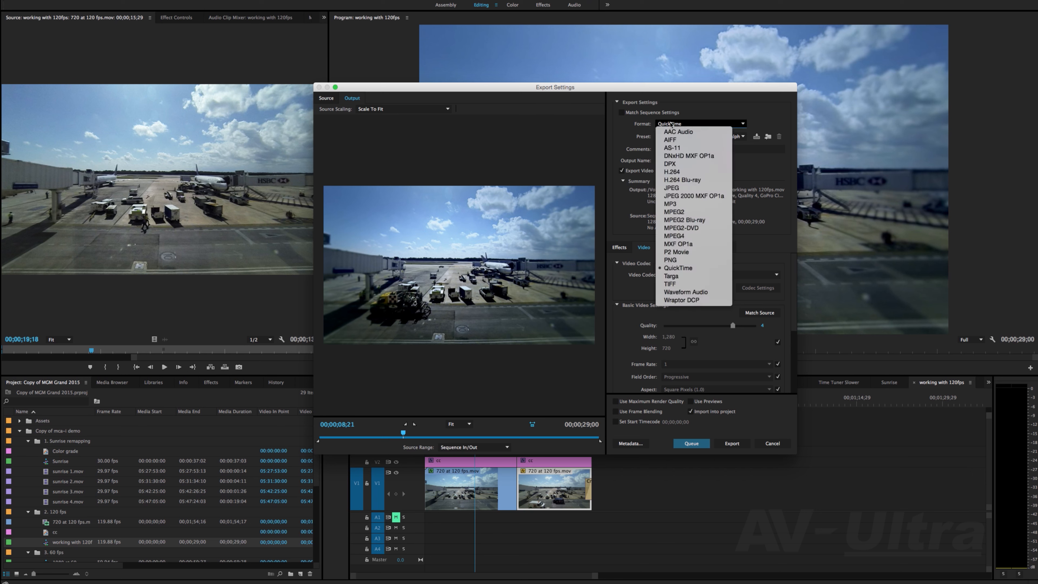
left_click(644, 127)
left_click(667, 134)
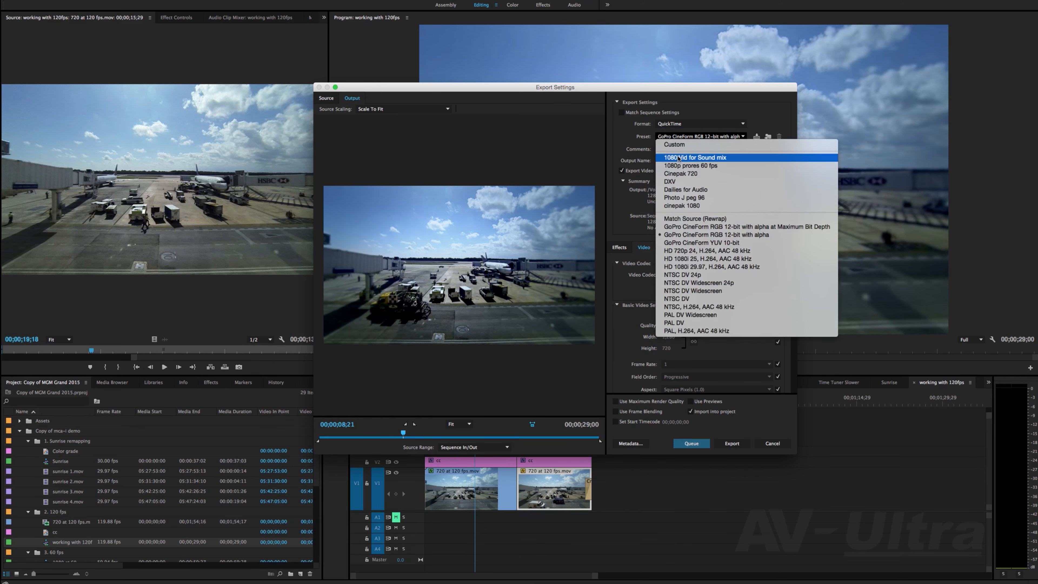
left_click(681, 165)
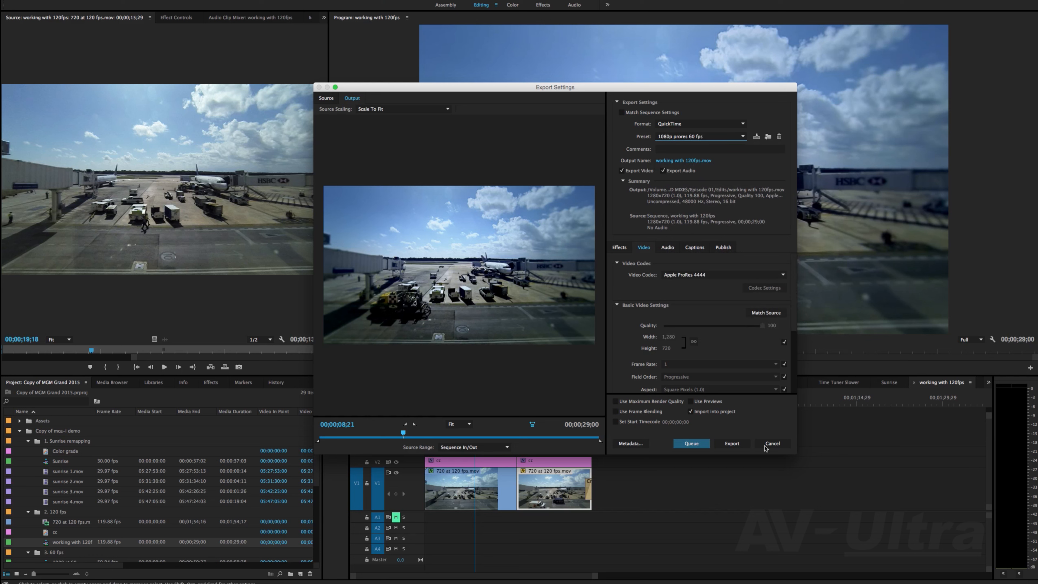
left_click(732, 444)
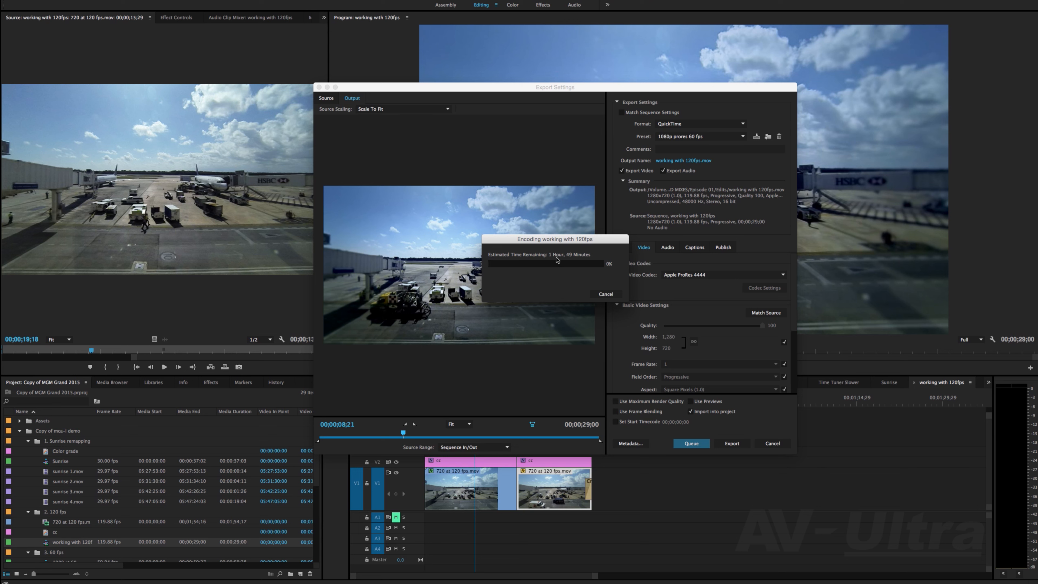
mouse_move(254, 545)
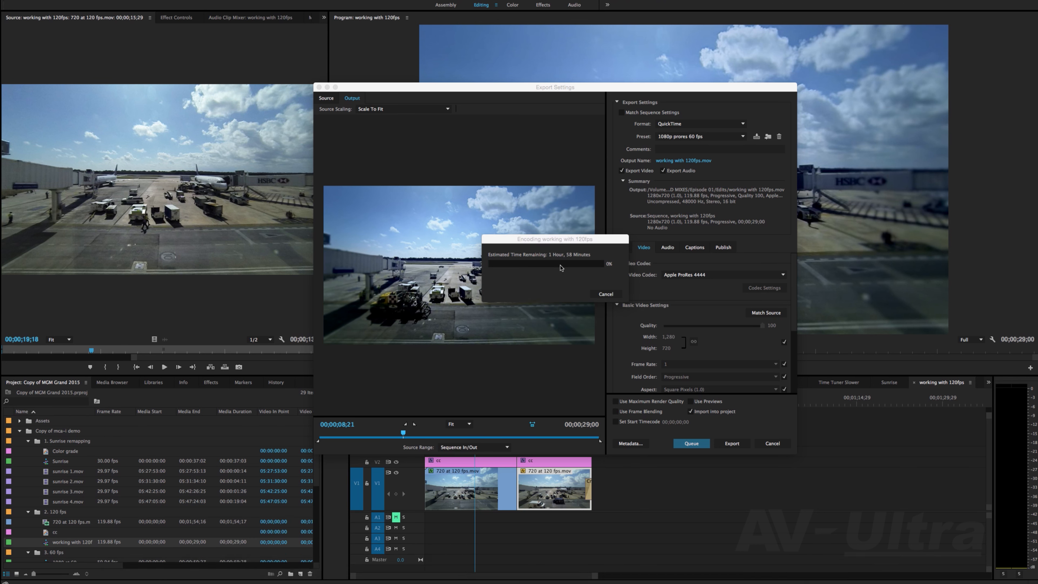
left_click(599, 296)
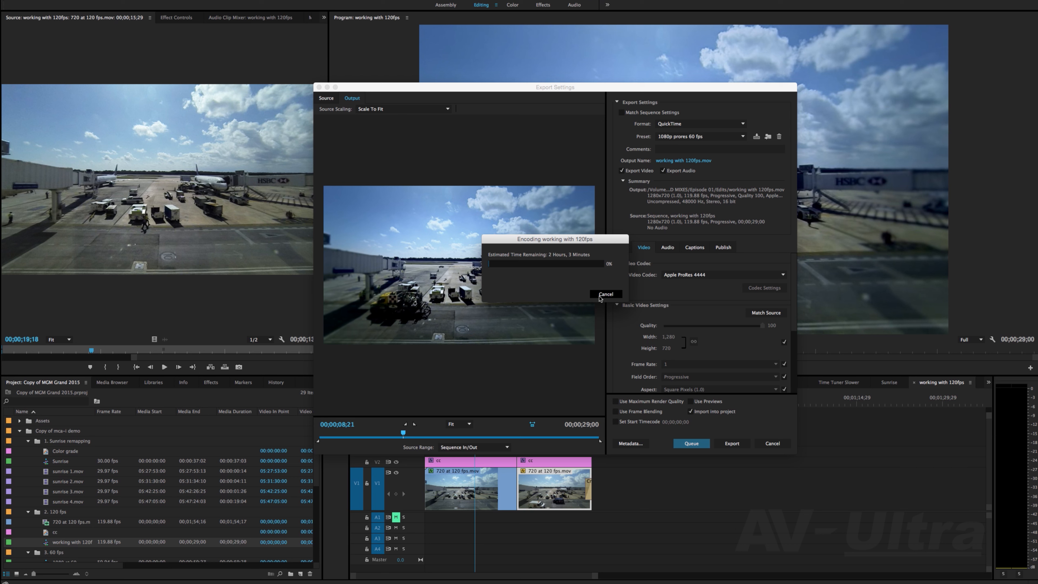
left_click(600, 296)
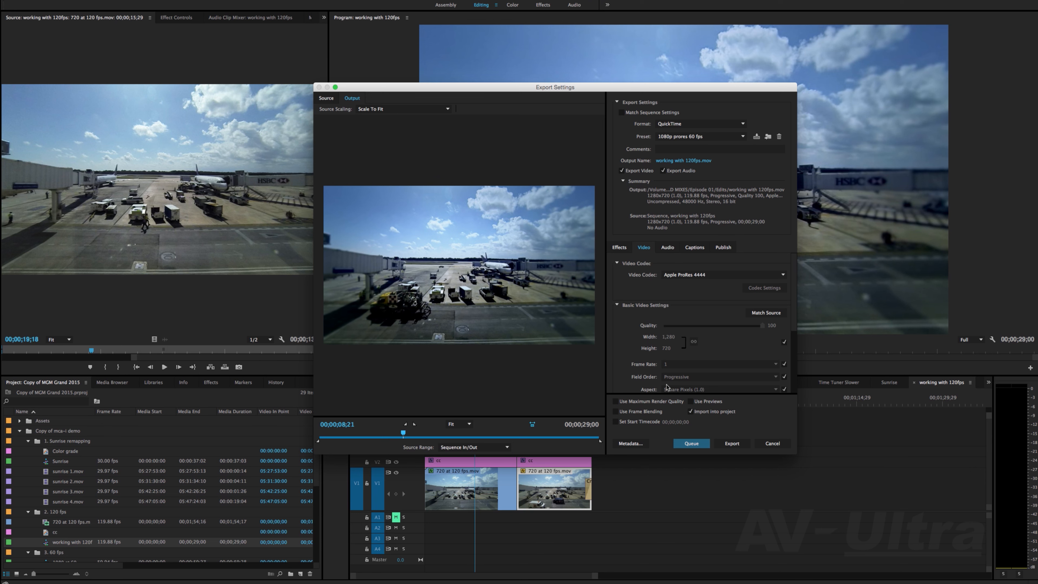
- Send the export to the Media Encoder queue with Import into project turned off, and save the project
left_click(690, 412)
left_click(690, 444)
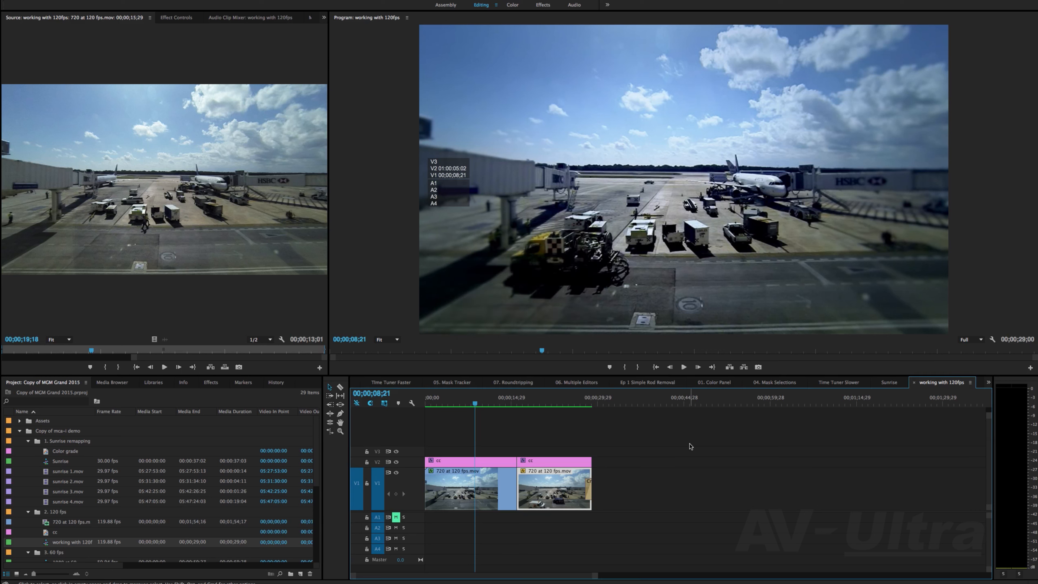
mouse_move(744, 577)
key("super+s")
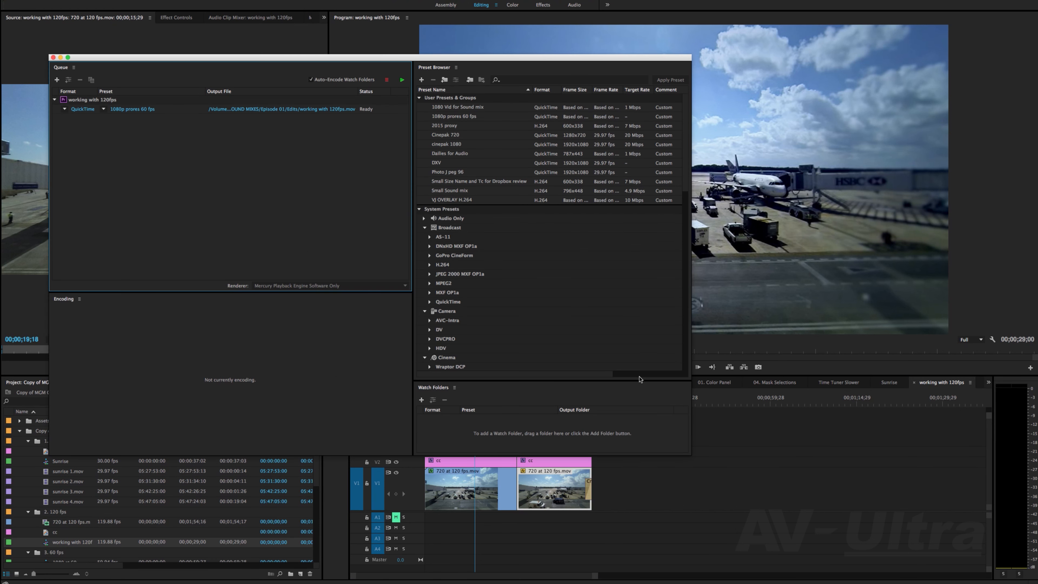
- Check the Creative Cloud app list for Media Encoder CC (2015)
mouse_move(696, 543)
left_click(716, 574)
left_click(847, 1)
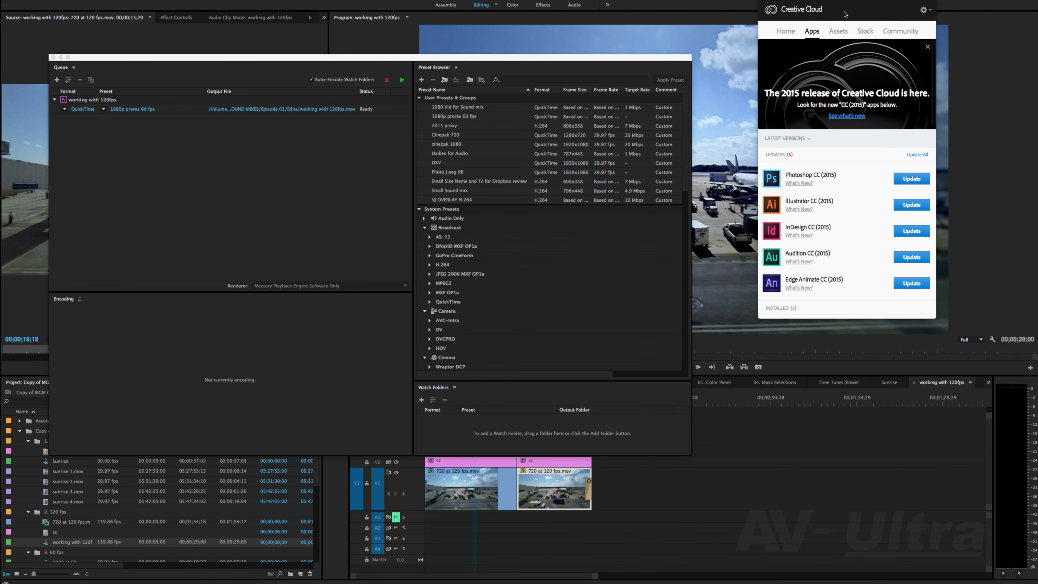
scroll(845, 204, "down", 10)
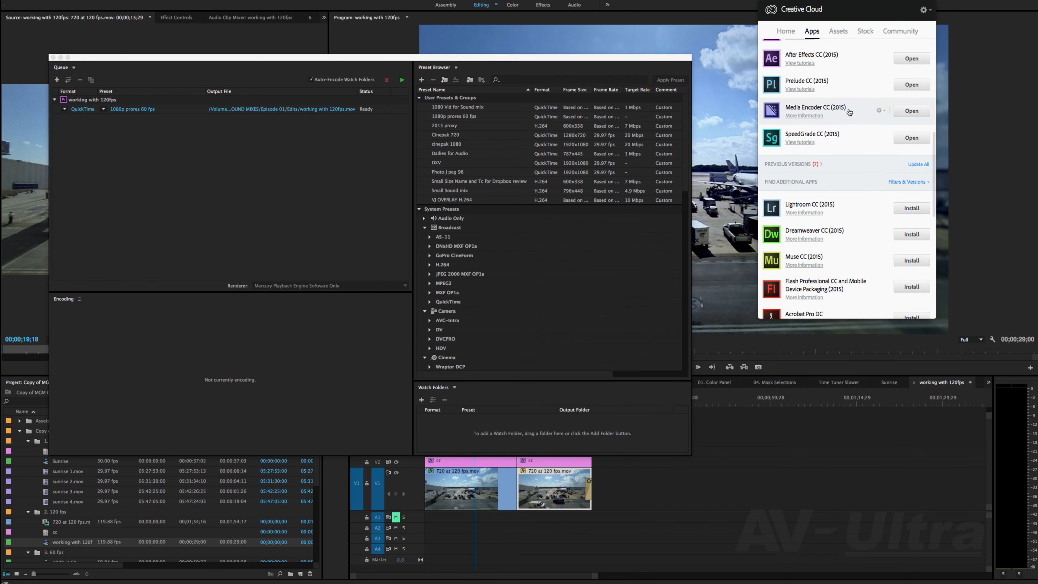
scroll(832, 113, "up", 1)
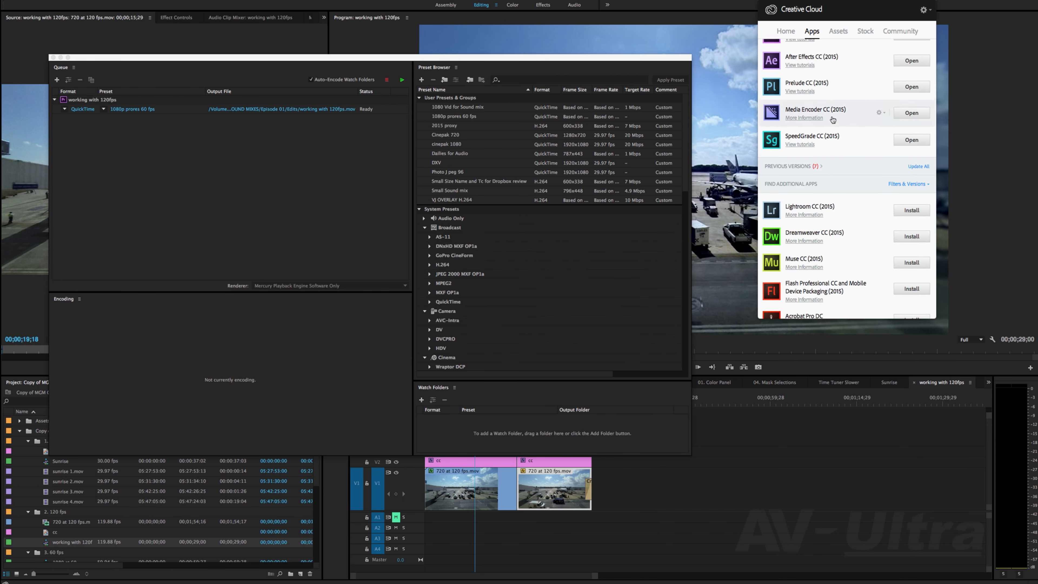
scroll(833, 118, "up", 10)
left_click(68, 57)
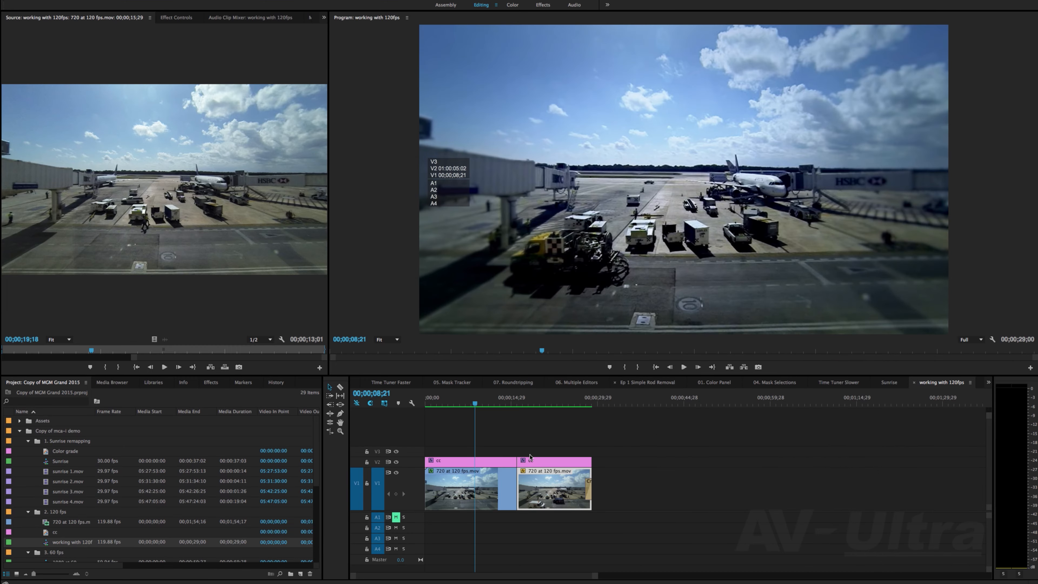
- Switch to Media Encoder, extend the Watch Folders panel upward and widen the Preset Browser column
key("super+m")
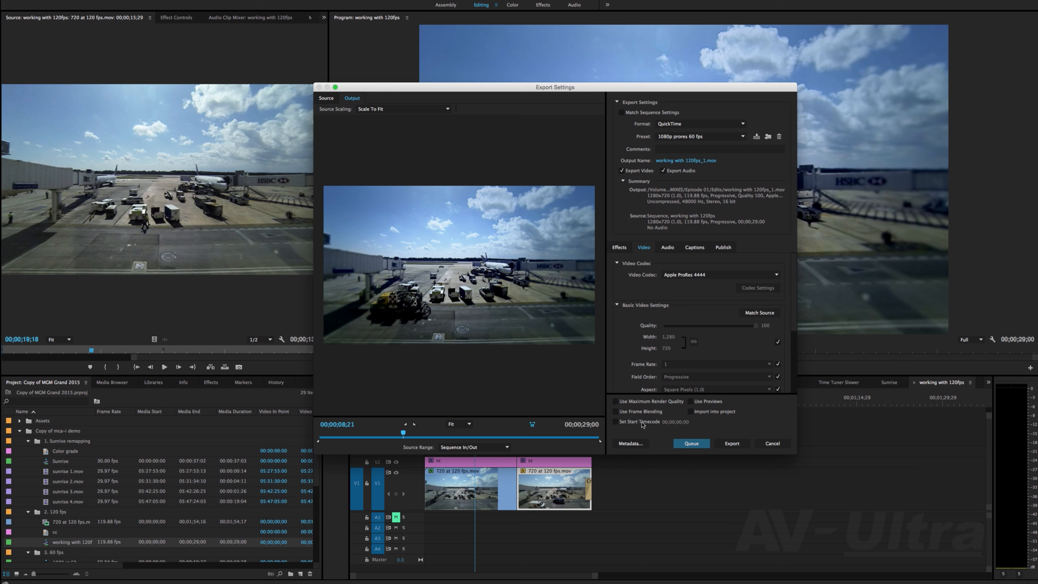
mouse_move(713, 580)
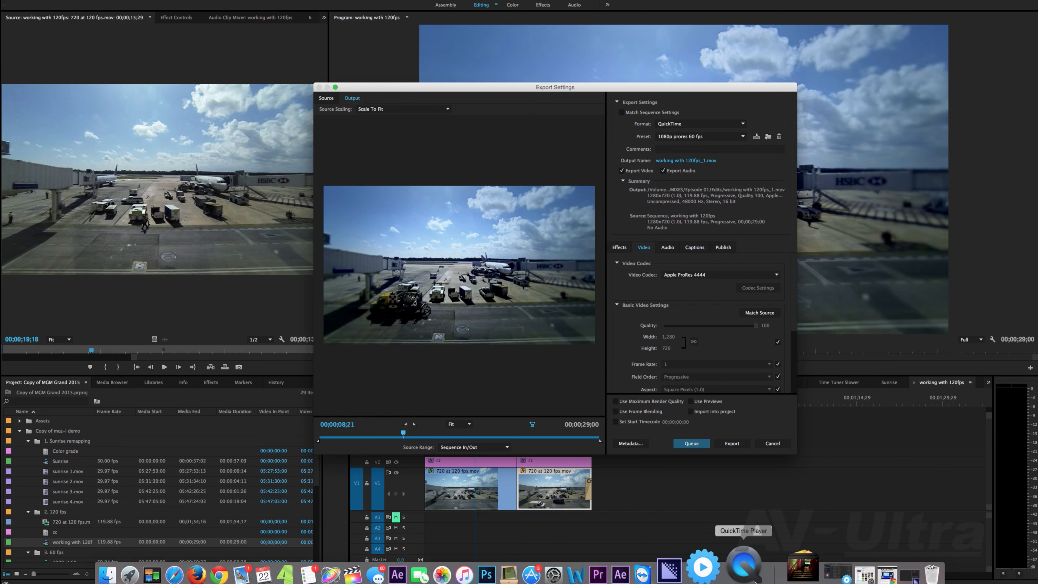
left_click(713, 576)
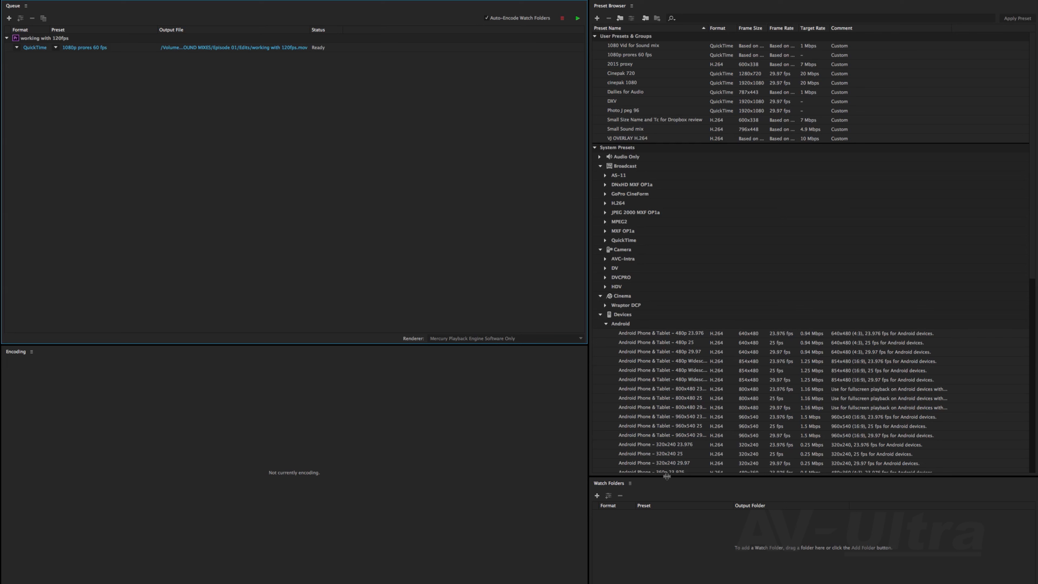
left_click_drag(668, 476, 649, 345)
left_click_drag(588, 318, 531, 323)
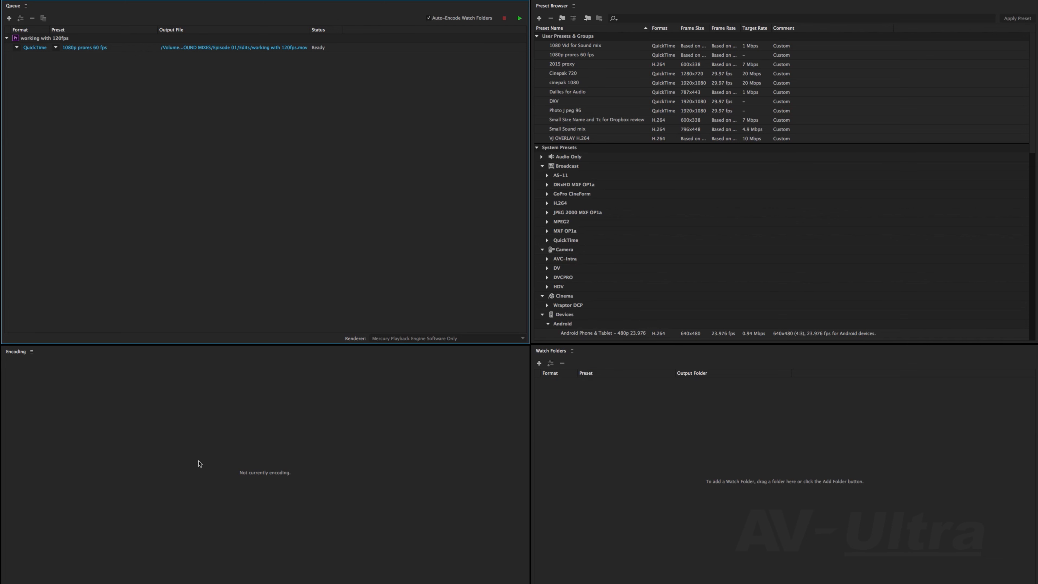
- Set the queued export's output location to the Desktop as "working with 120fps" and start encoding the queue
mouse_move(718, 70)
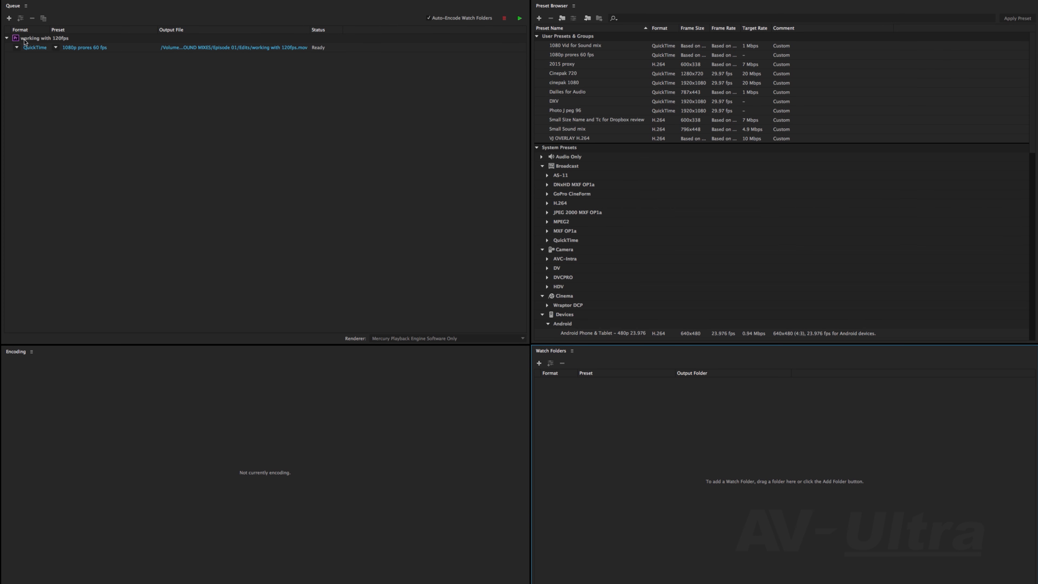
mouse_move(47, 42)
left_click(199, 48)
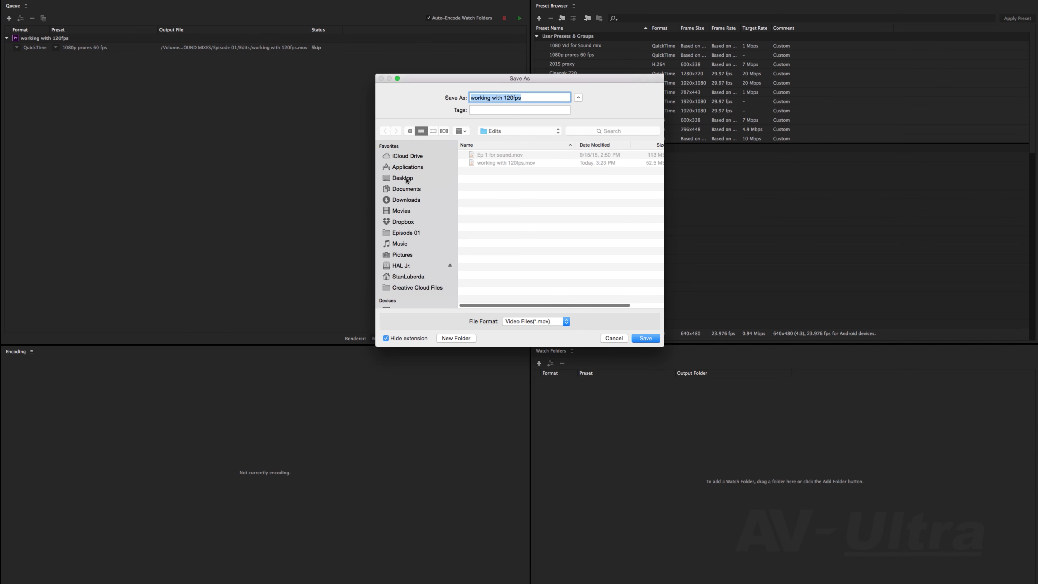
left_click(403, 178)
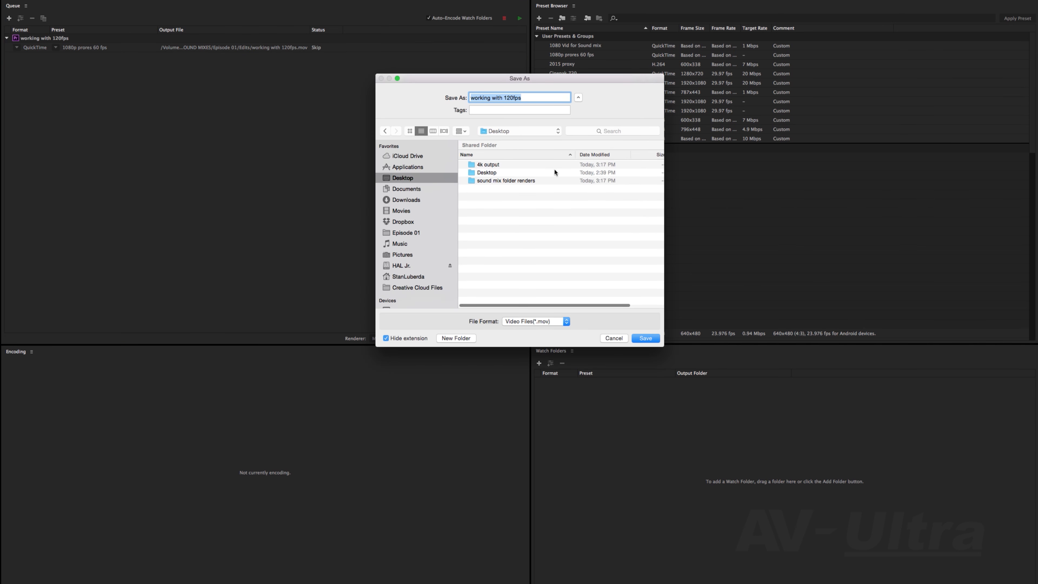
left_click(645, 338)
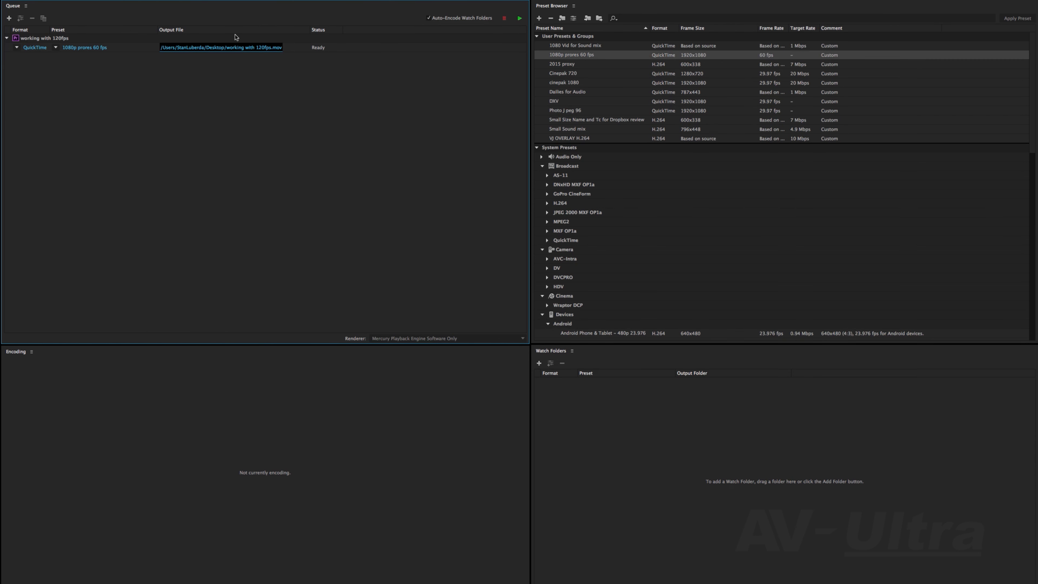
left_click(520, 19)
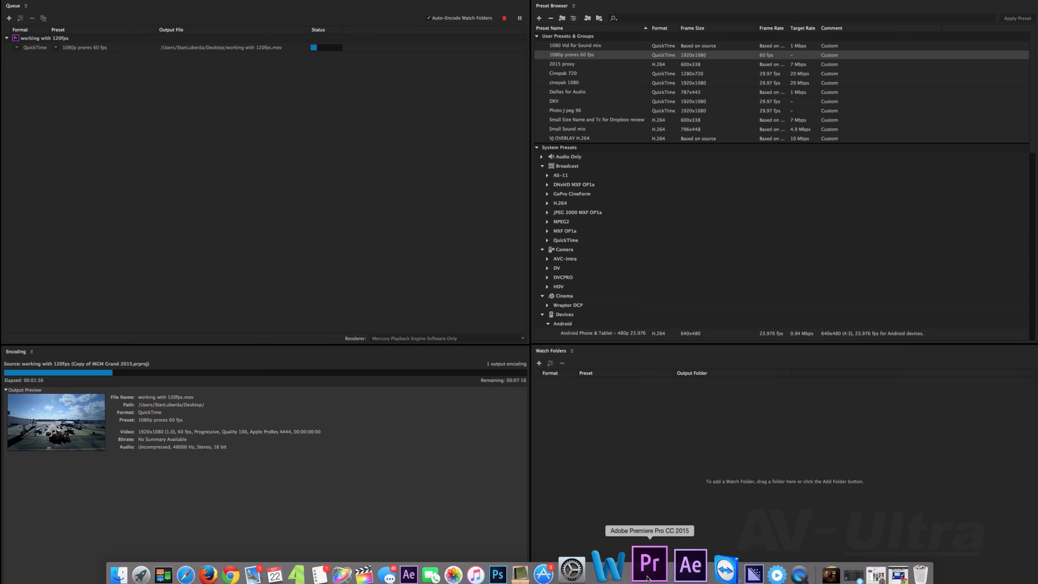
- Switch to Premiere Pro, dismiss the export settings and open the "1080 at 60" sequence from the 60 fps bin
left_click(646, 576)
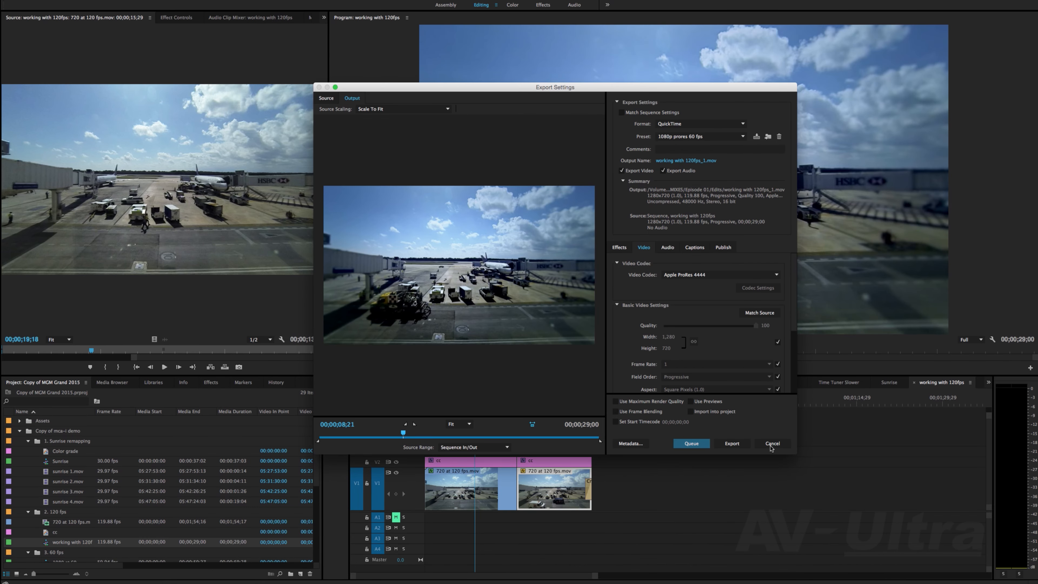
left_click(772, 444)
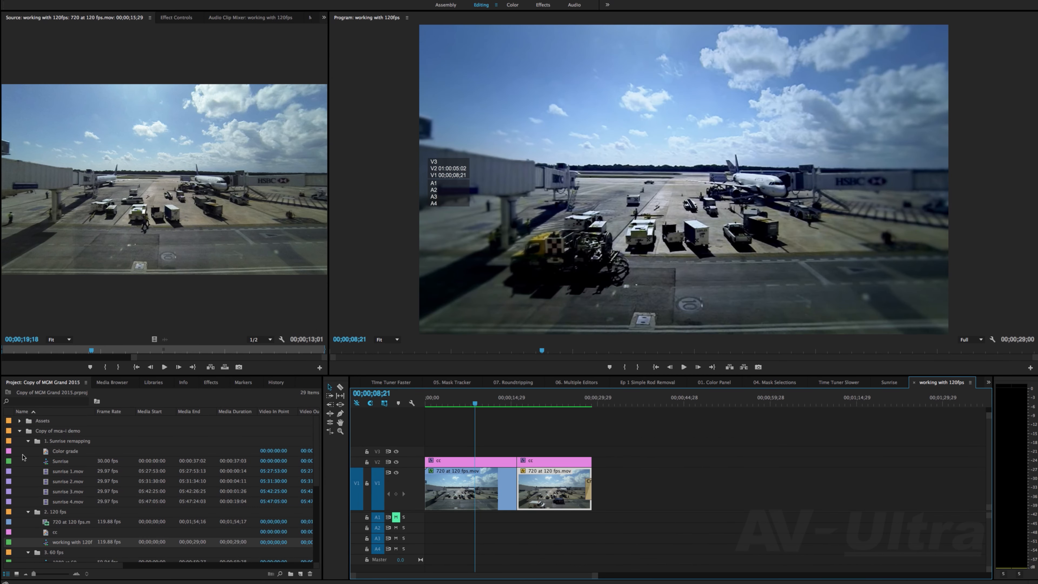
scroll(61, 474, "down", 5)
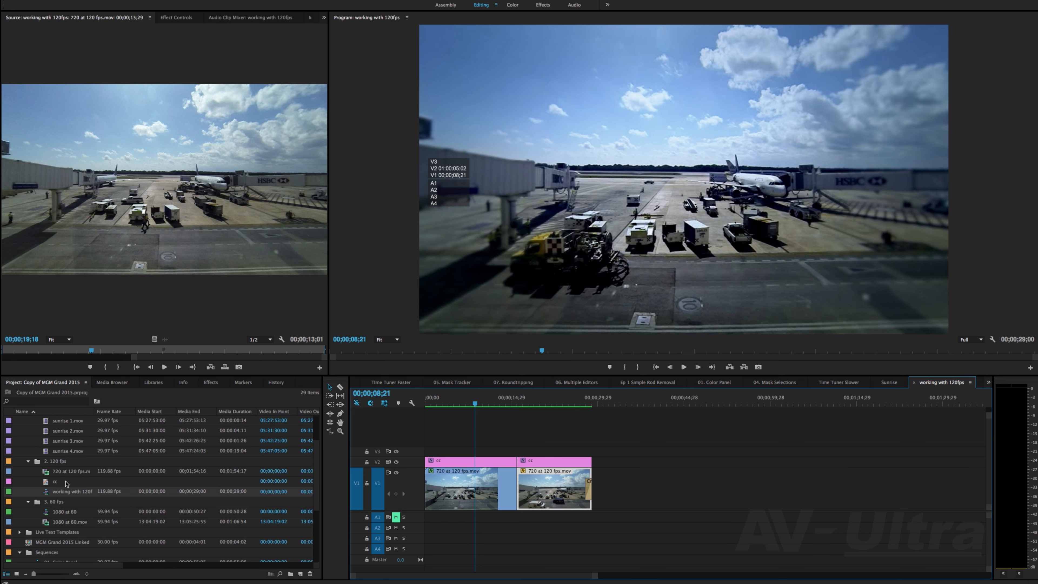
double_click(65, 511)
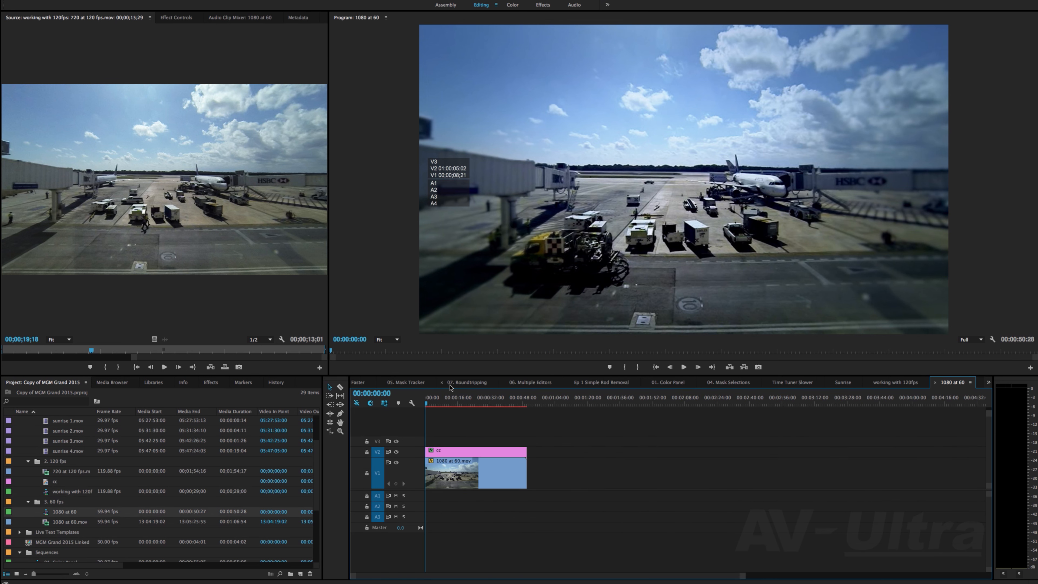
- Open the "01. Color Panel" sequence and move the playhead to about 00;00;27;05
scroll(74, 516, "down", 5)
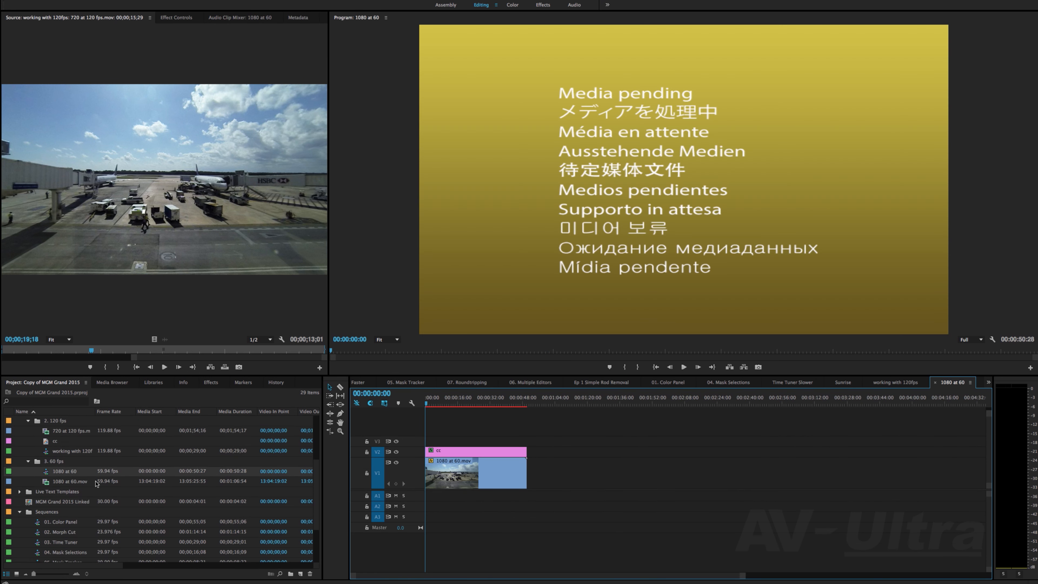
double_click(68, 512)
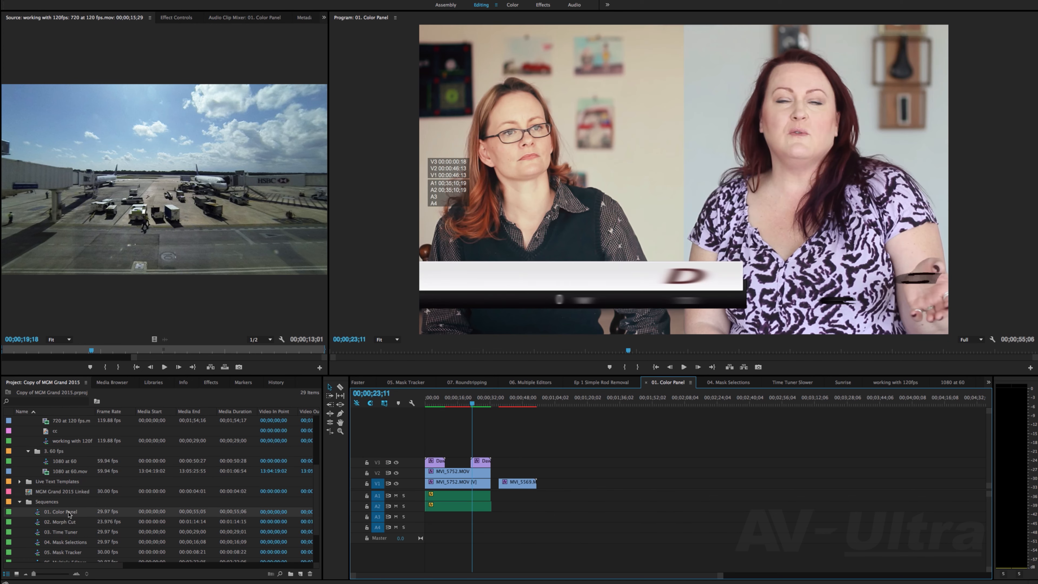
mouse_move(471, 405)
left_mouse_down()
mouse_move(462, 406)
mouse_move(480, 405)
left_mouse_up()
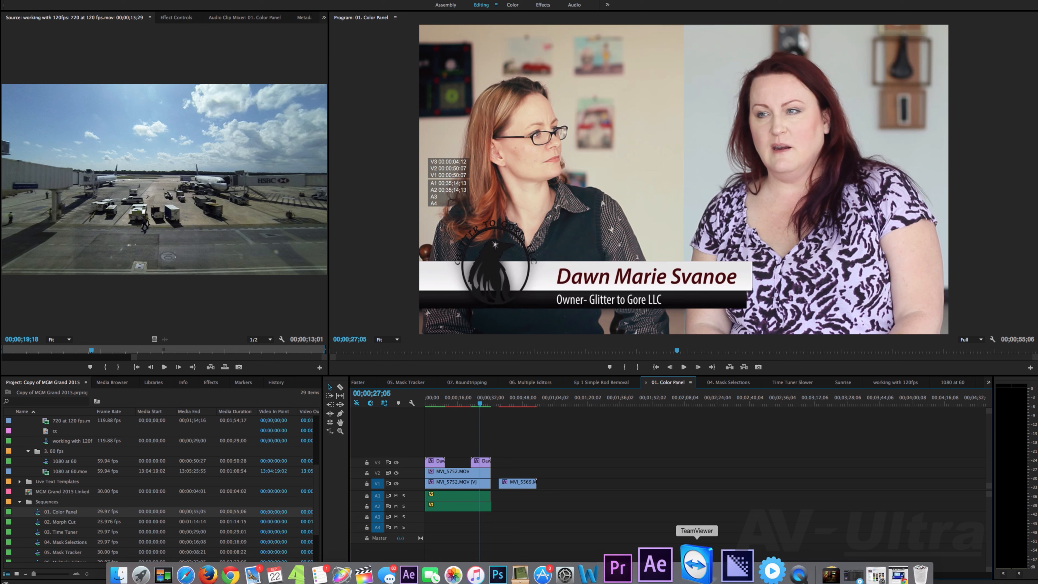
- Switch to Media Encoder to check the progress of the running encode
left_click(716, 579)
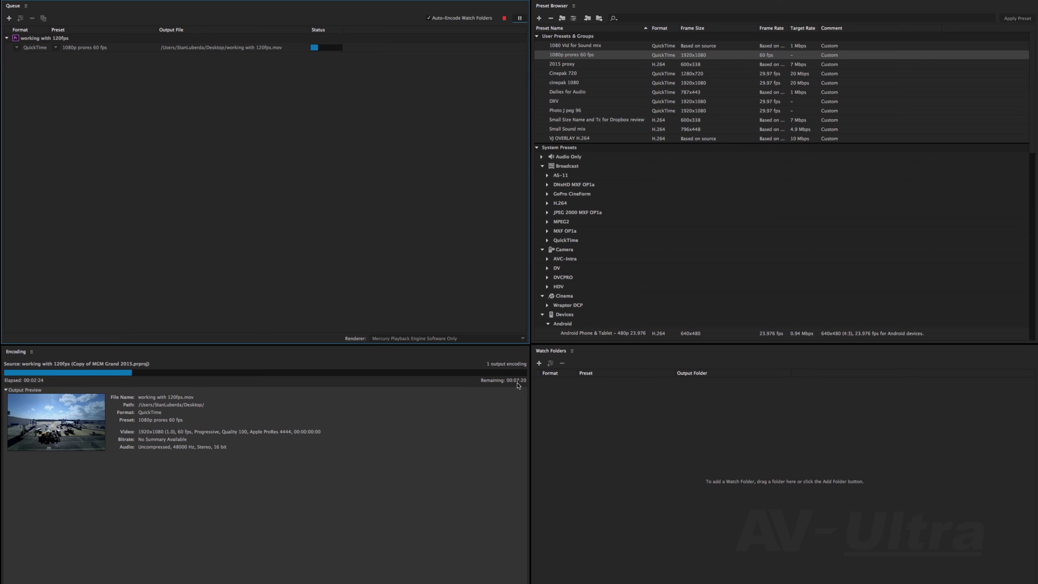
- Switch to Premiere Pro, close the gap before the last V1 clip in "01. Color Panel" and move the playhead to 00;00;24;29
mouse_move(613, 577)
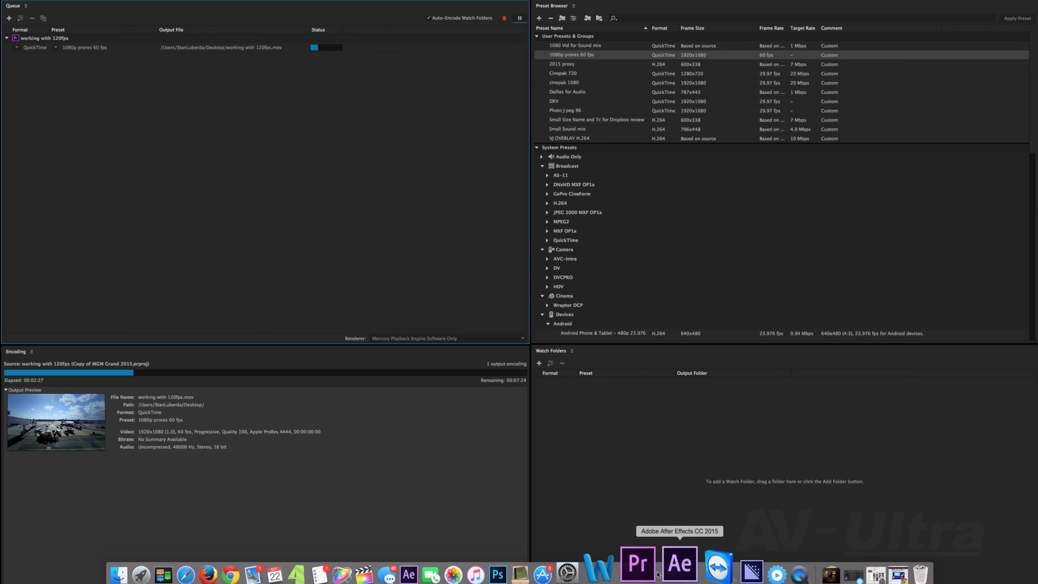
left_click(639, 567)
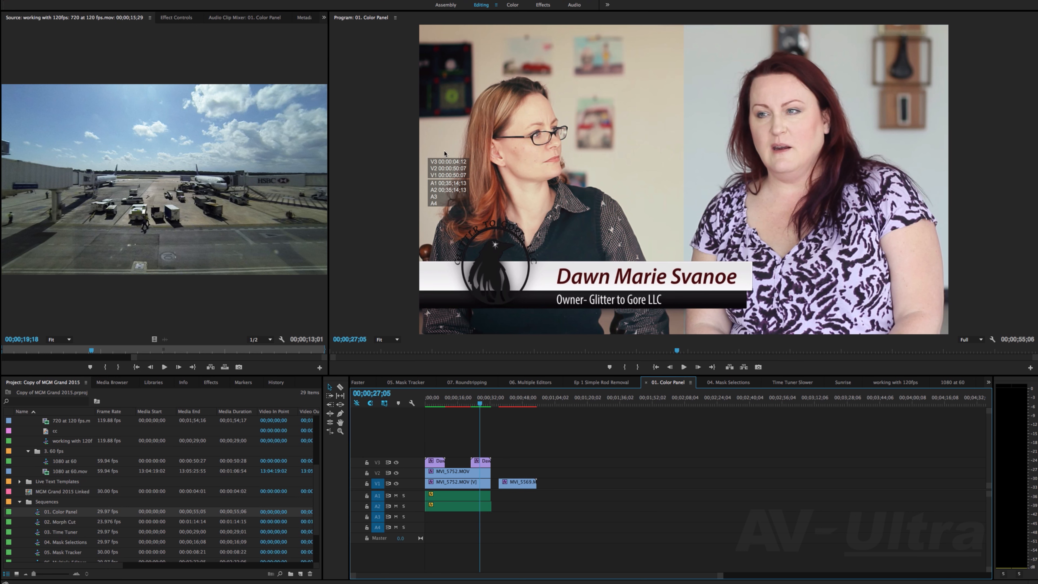
left_click(511, 487)
left_click_drag(510, 489, 510, 486)
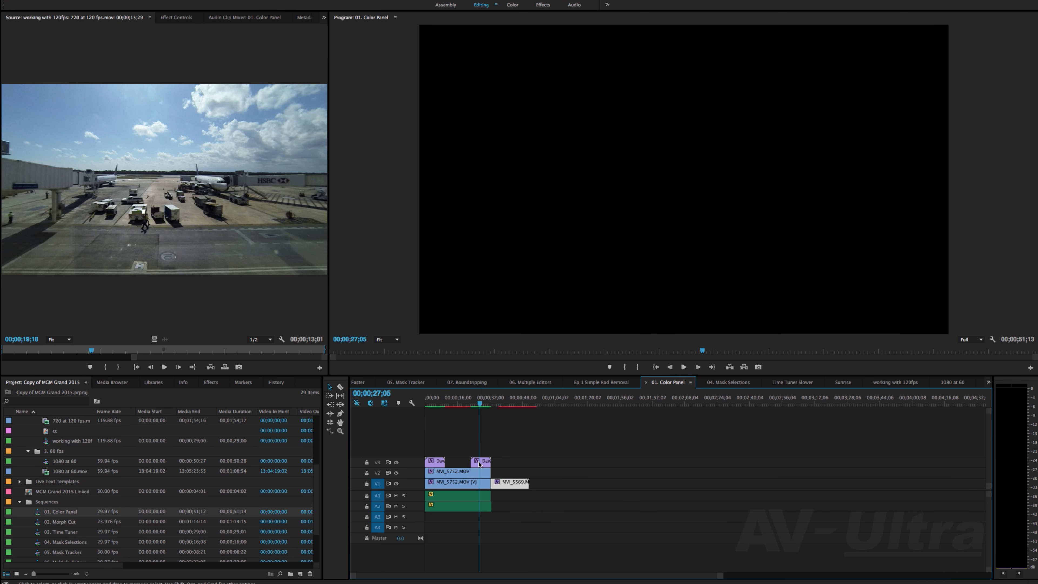
left_click(475, 403)
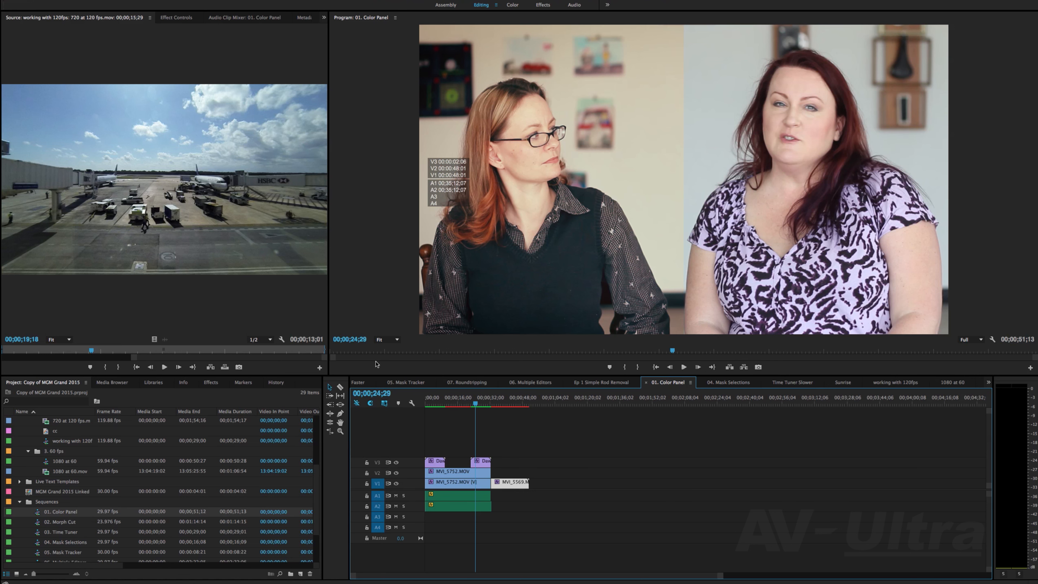
- Send the "01. Color Panel" sequence to the Media Encoder queue as QuickTime with the "Dailies for Audio" preset
key("super+m")
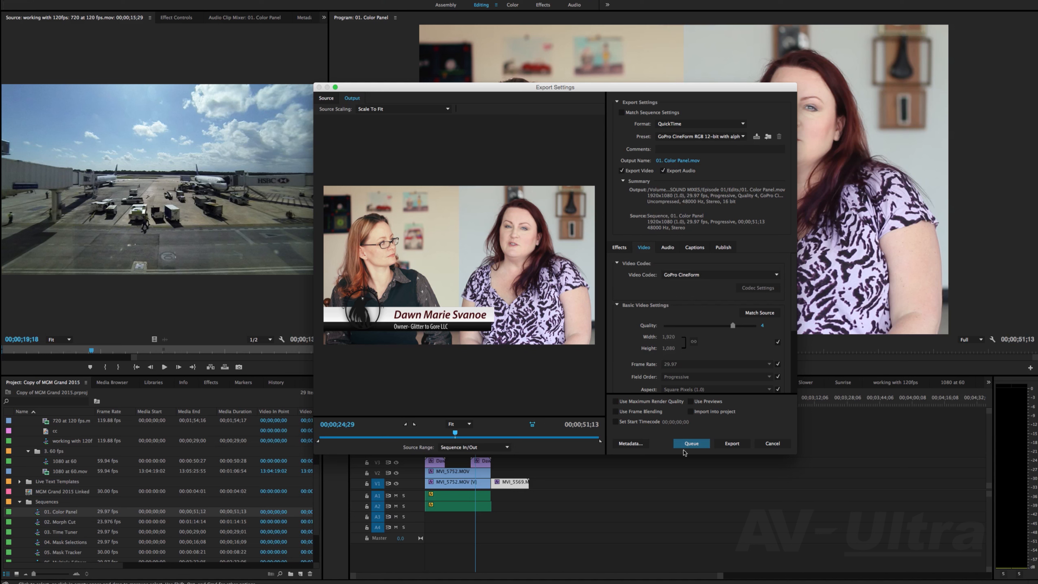
left_click(674, 125)
left_click(673, 125)
left_click(682, 137)
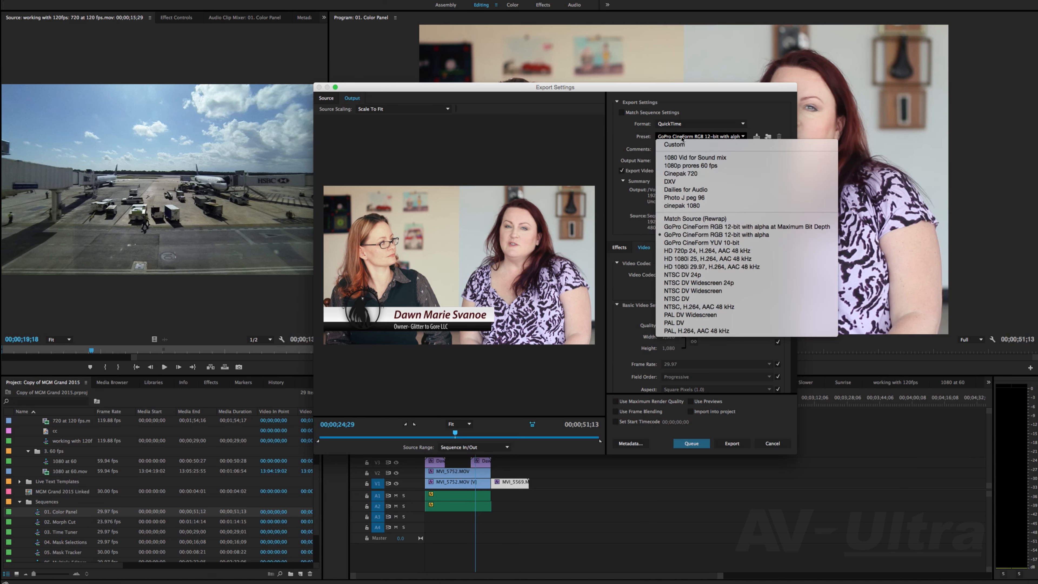
left_click(687, 190)
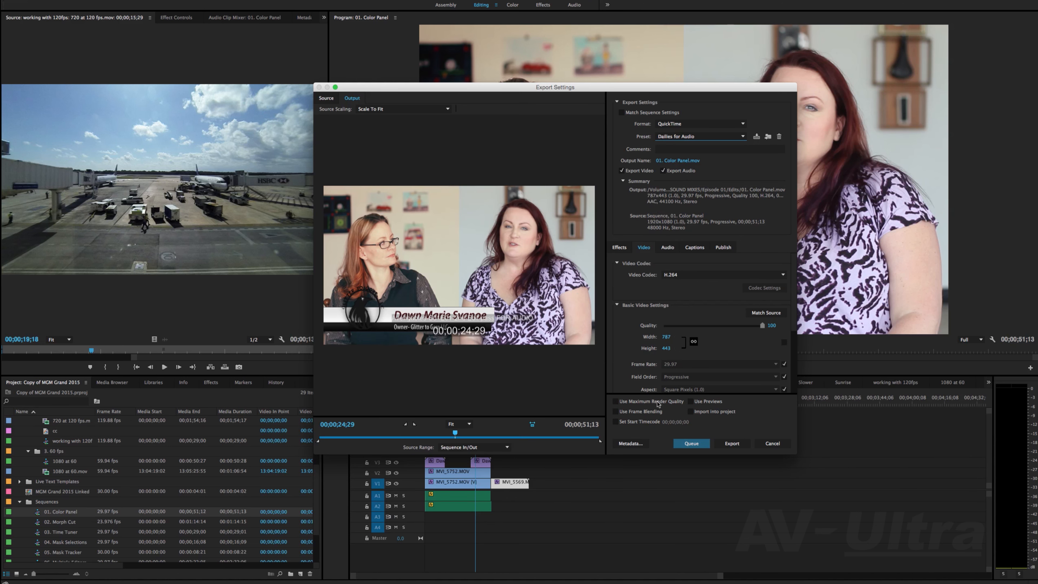
left_click(699, 445)
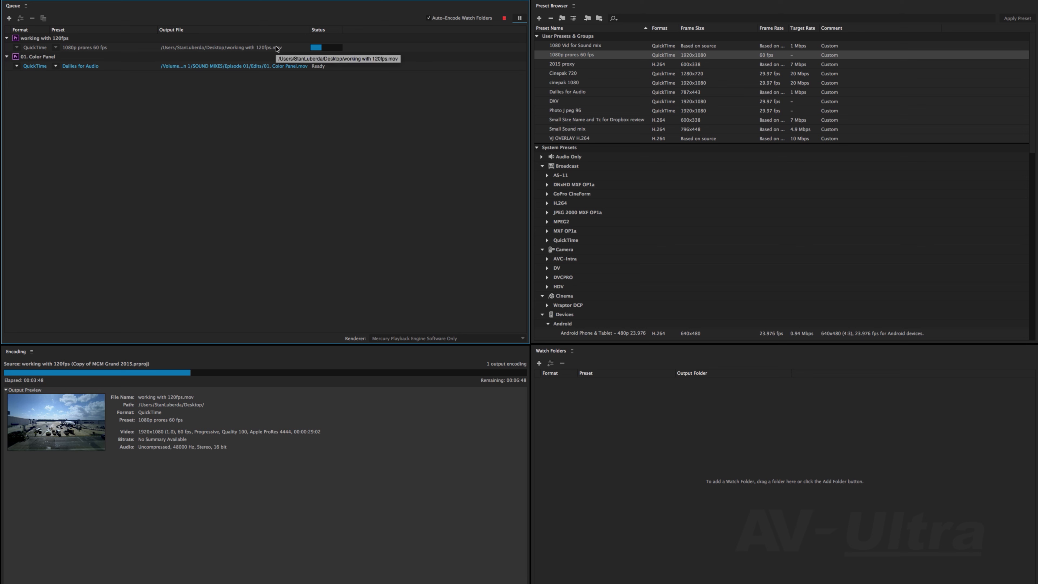
- Set the output location of the queued "01. Color Panel" export to the Desktop
left_click(257, 66)
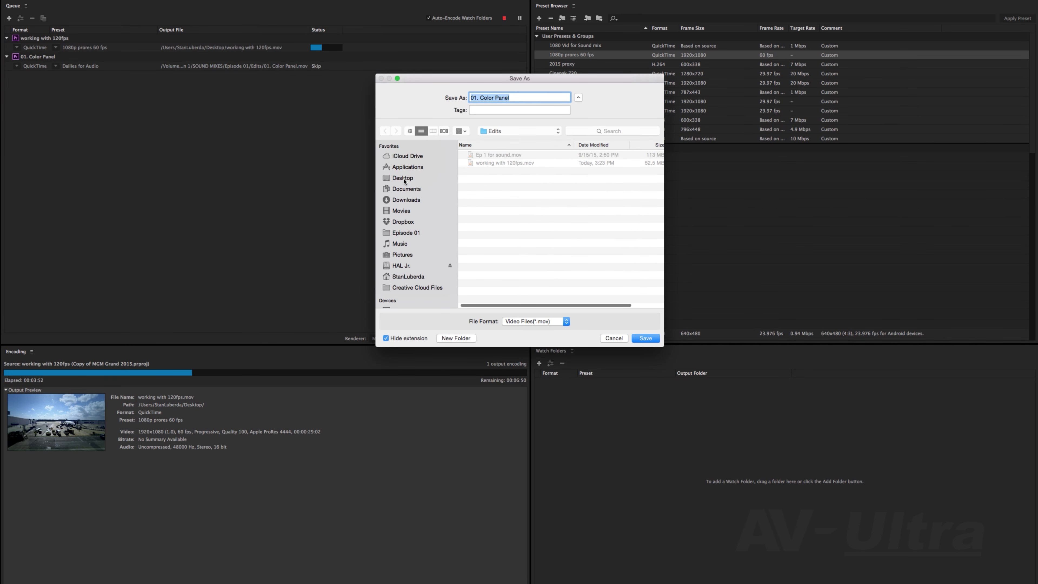
left_click(402, 180)
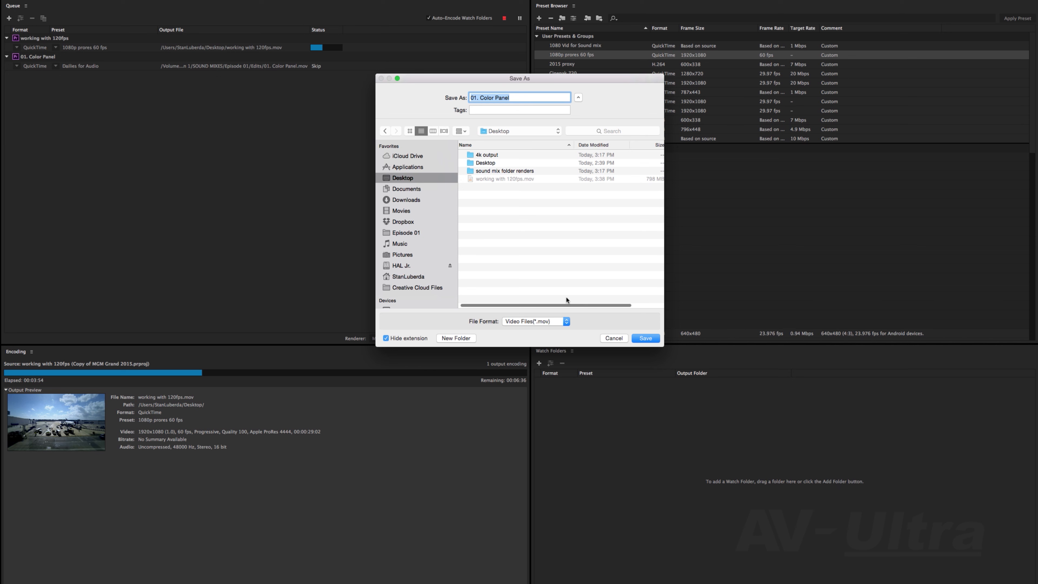
left_click(642, 336)
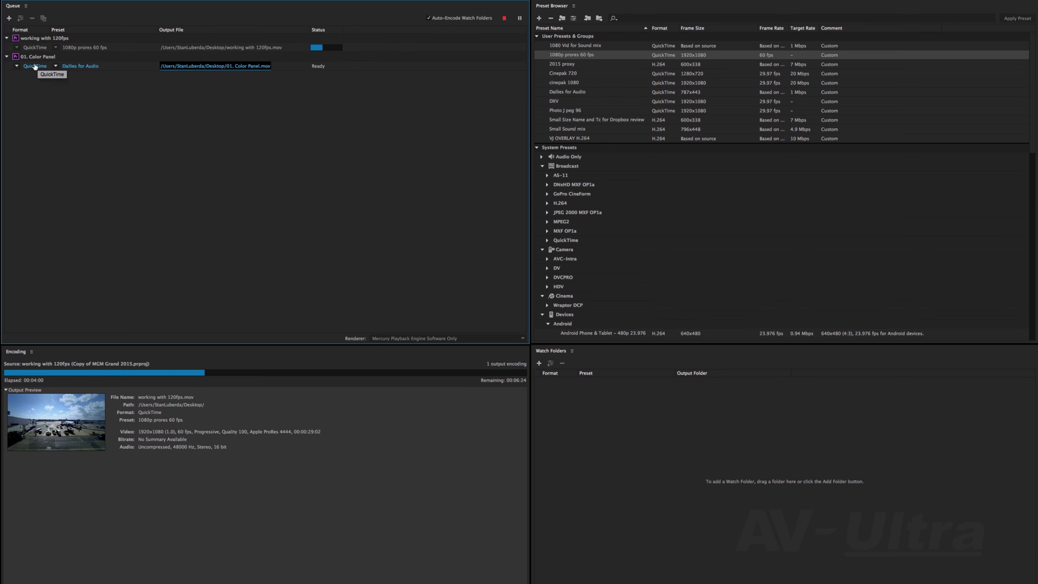
- Switch to Premiere Pro, open the export settings for "01. Color Panel" and review the available formats and QuickTime presets
mouse_move(563, 580)
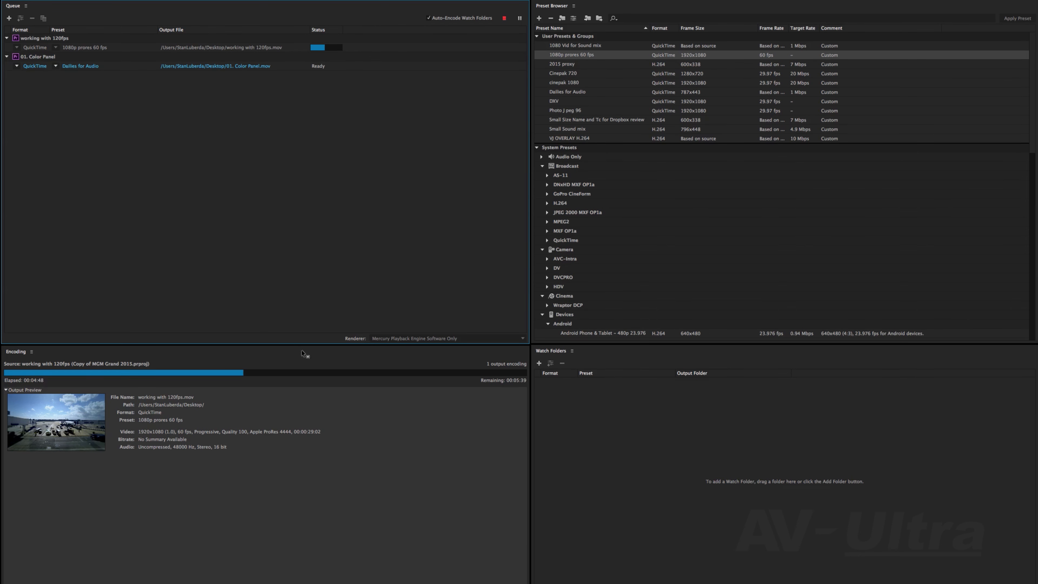
mouse_move(585, 65)
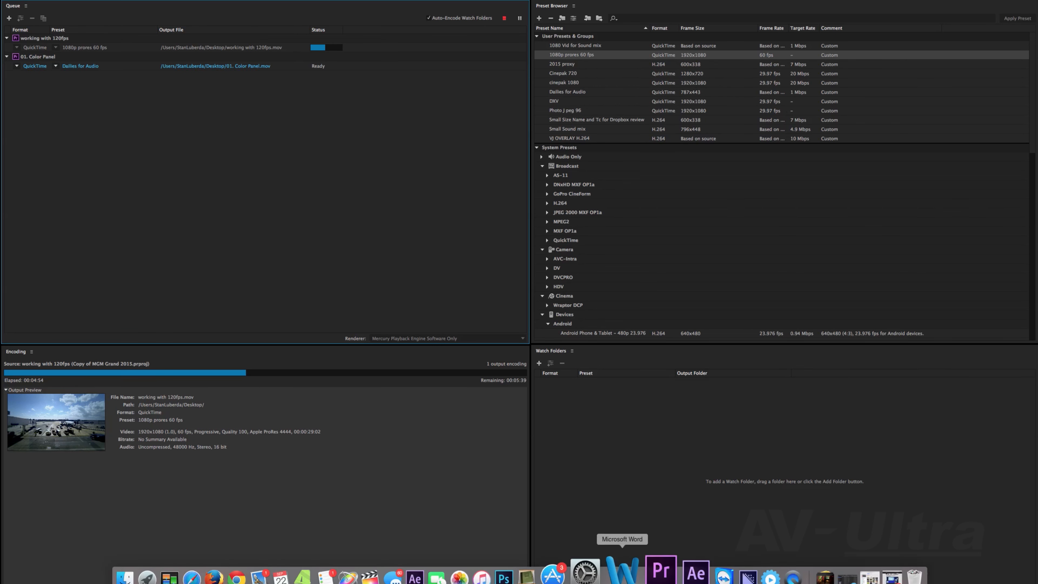
left_click(649, 572)
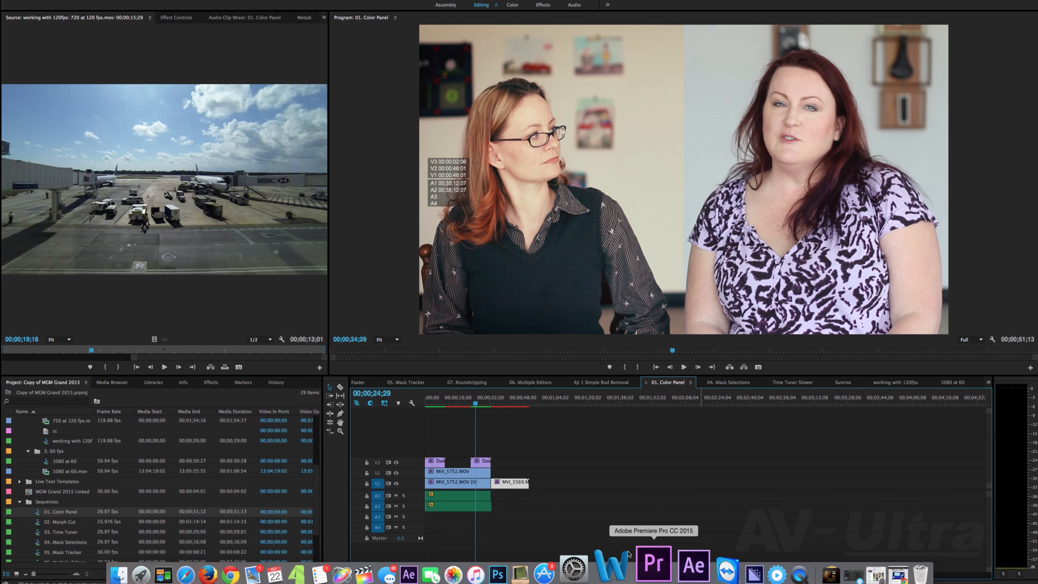
key("super+m")
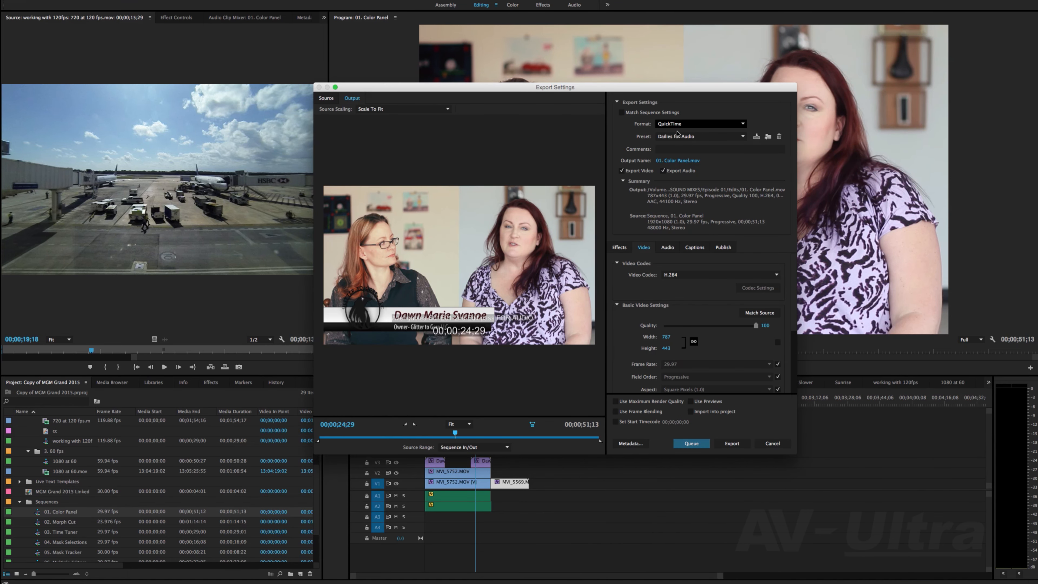
left_click(682, 125)
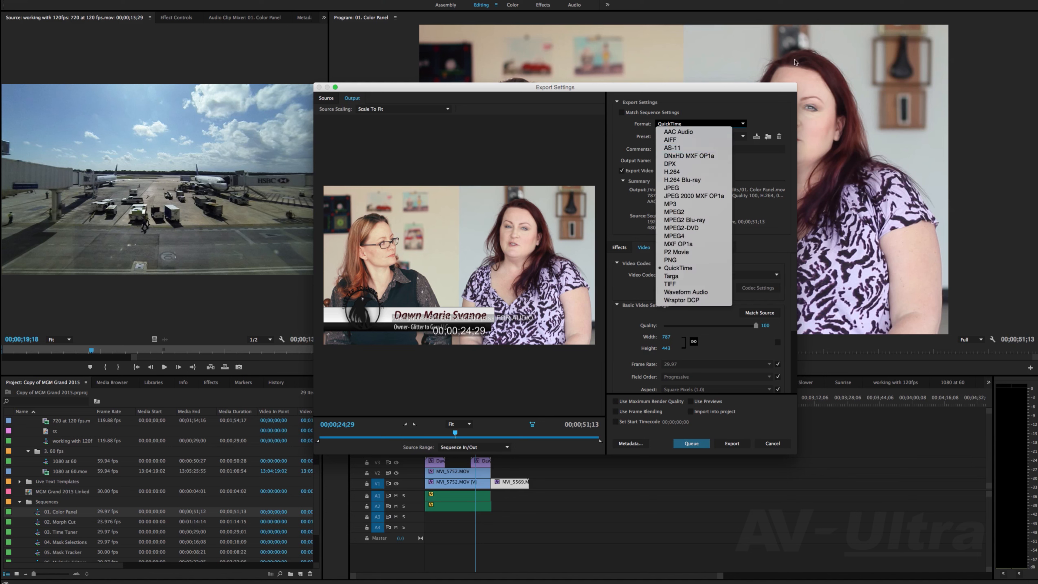
left_click(765, 96)
left_click(715, 137)
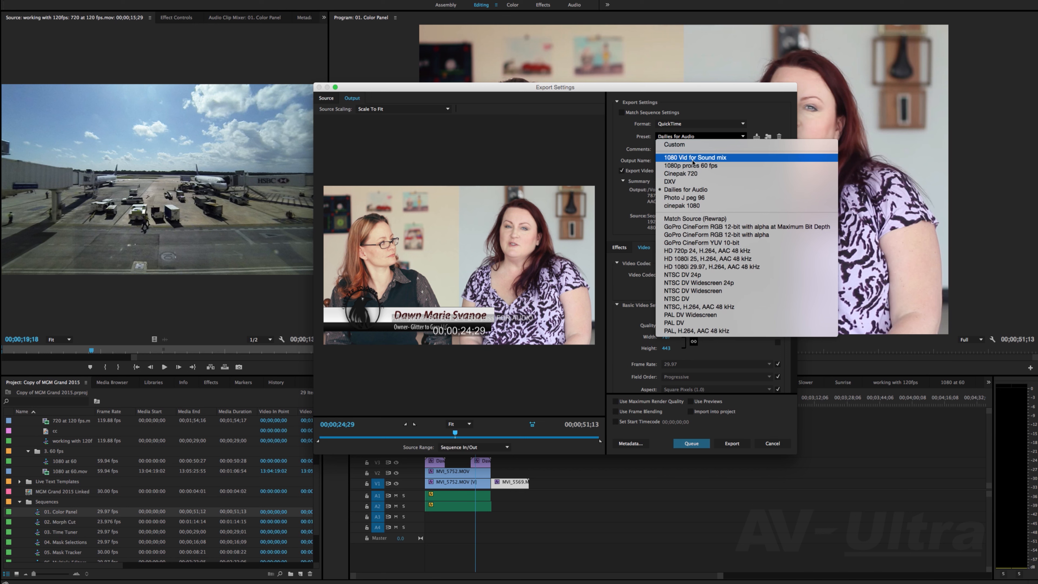
left_click(623, 225)
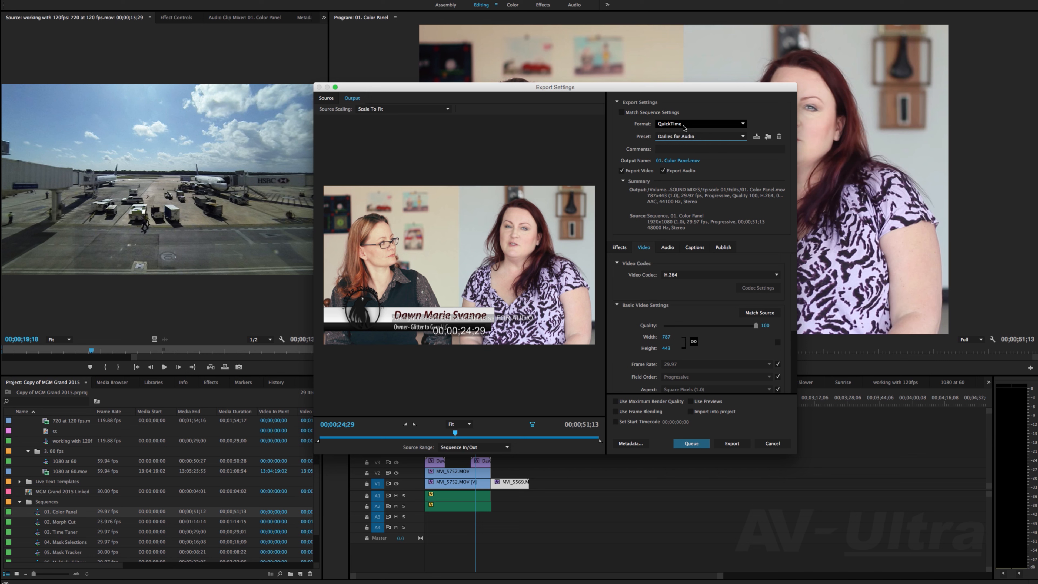
- Try MP3 as the export format, then return the format to QuickTime
left_click(683, 126)
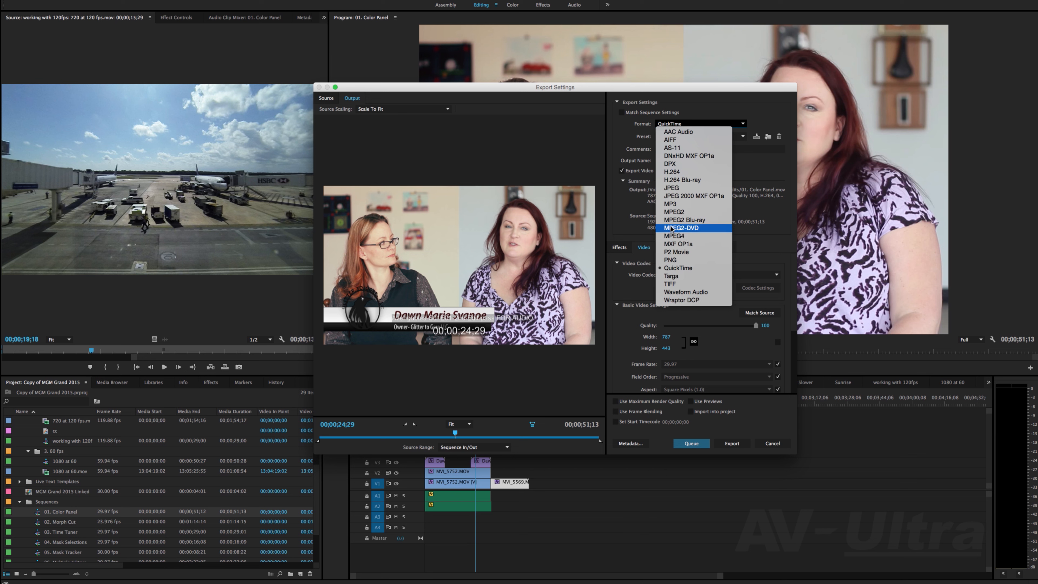
left_click(674, 207)
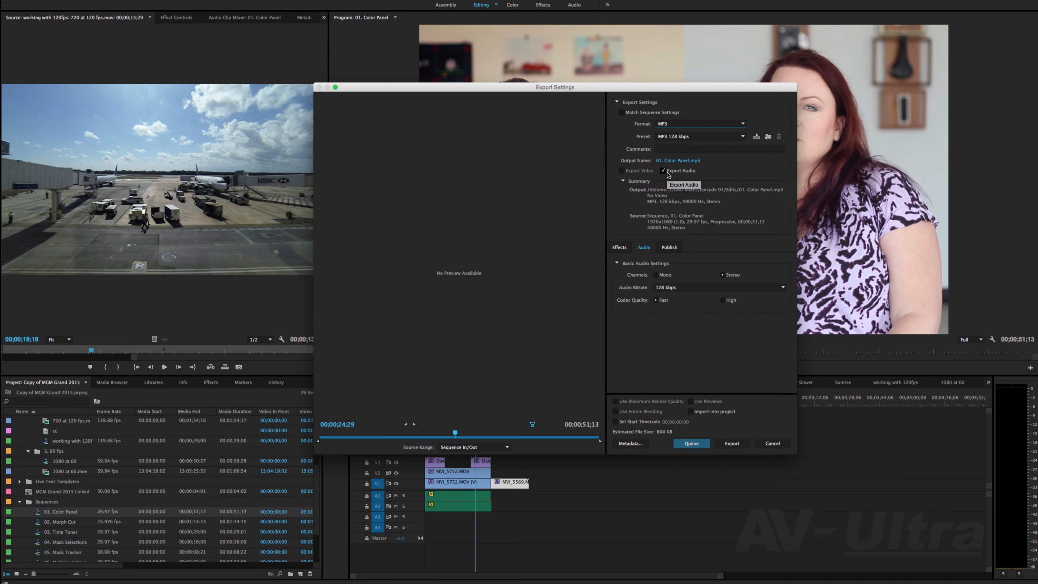
left_click(690, 123)
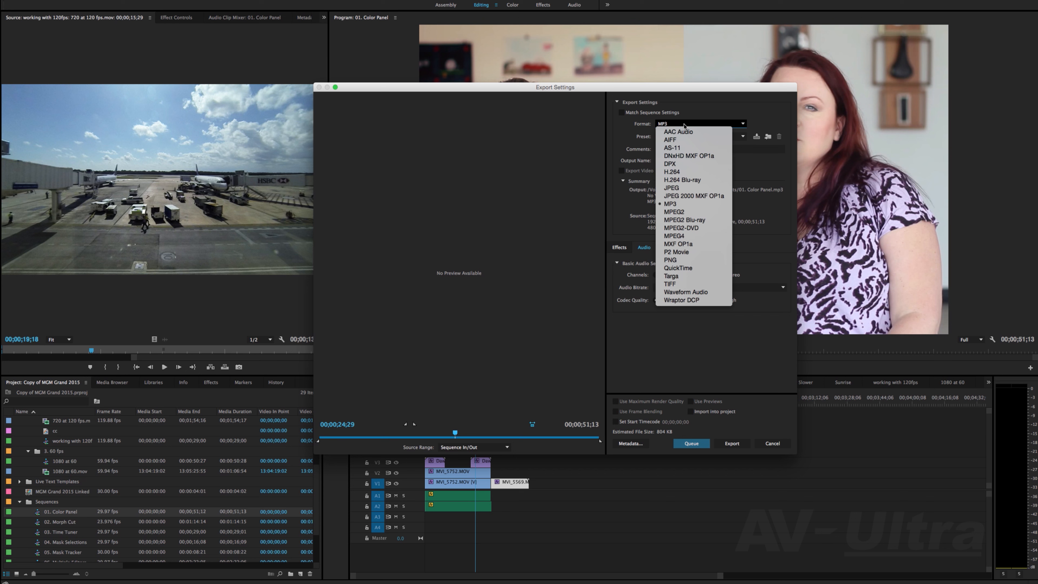
left_click(688, 268)
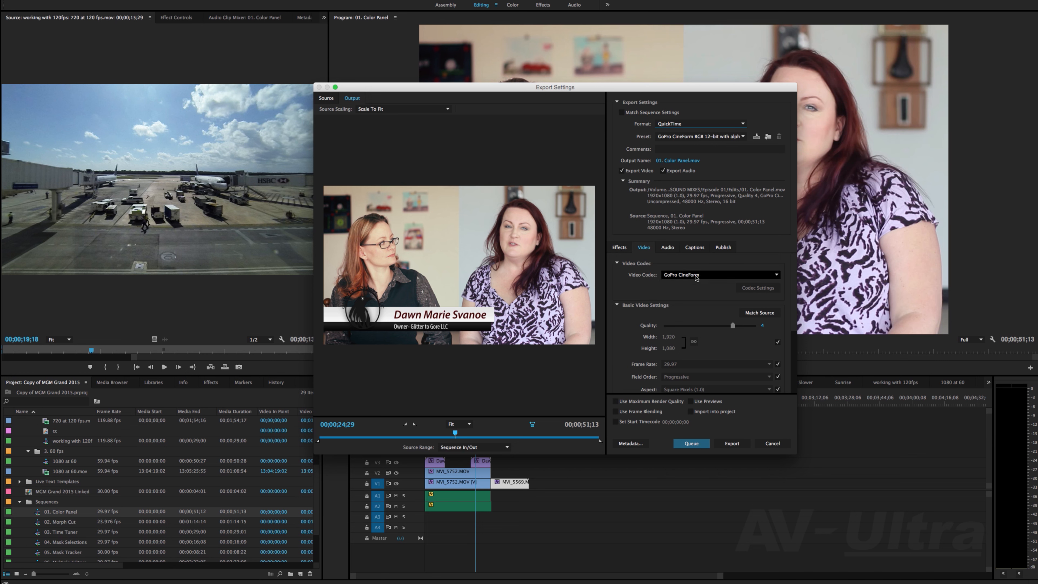
- Examine the video codecs available for QuickTime, including the Apple ProRes and Avid variants, without choosing another one
left_click(694, 275)
mouse_move(718, 580)
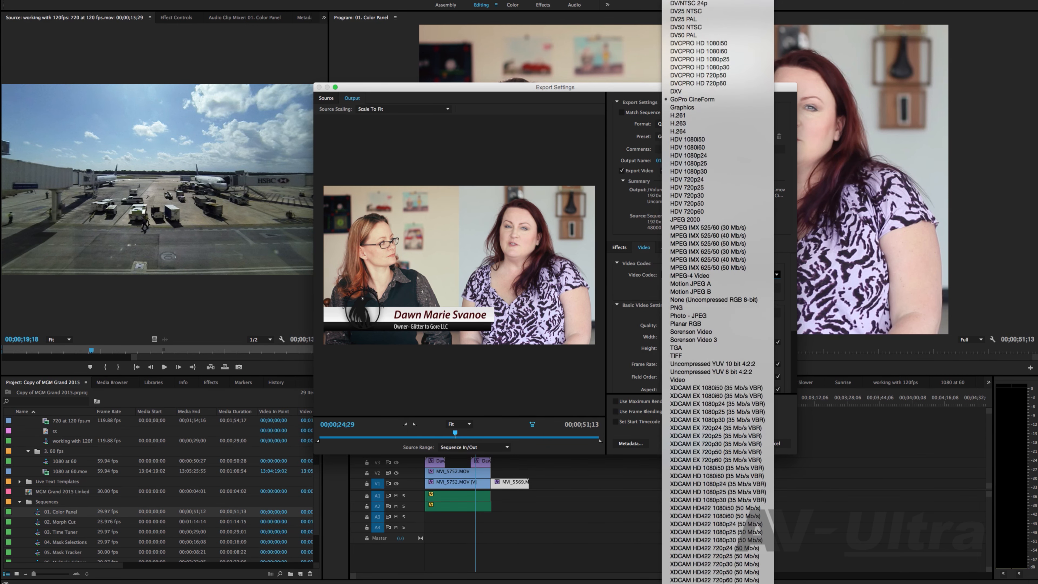
scroll(718, 292, "up", 7)
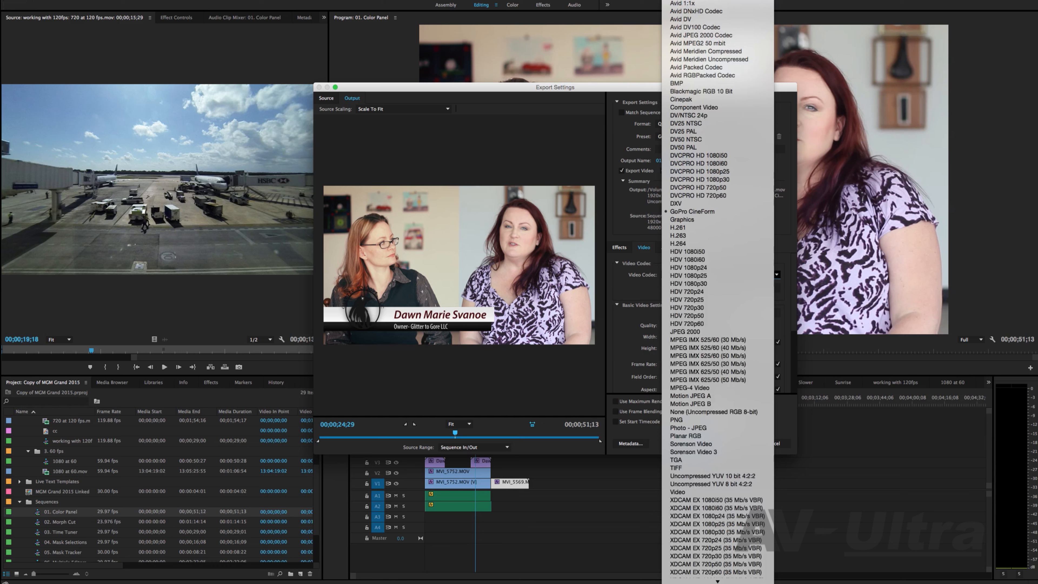
scroll(718, 291, "up", 3)
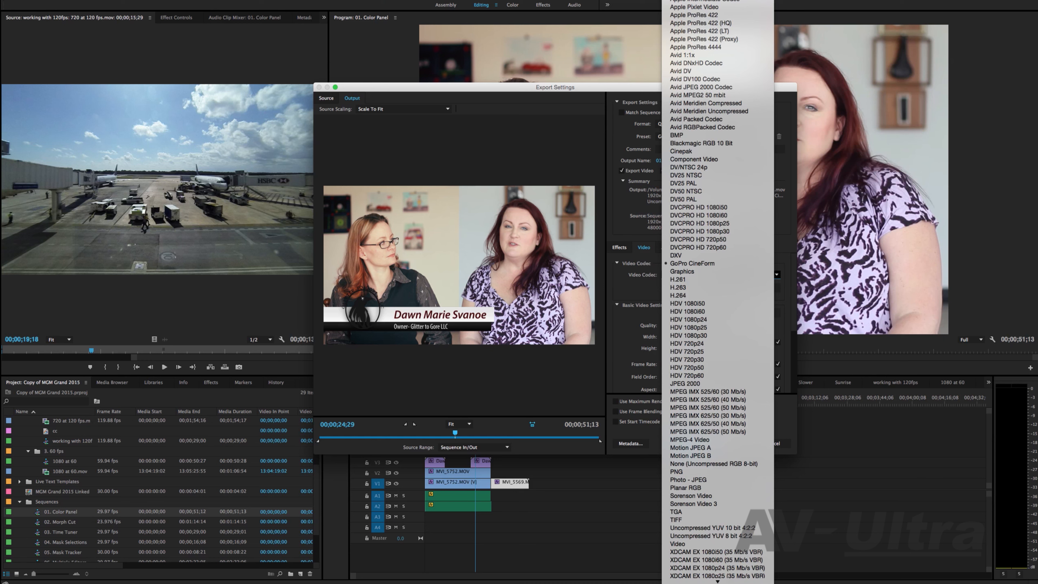
left_click(628, 91)
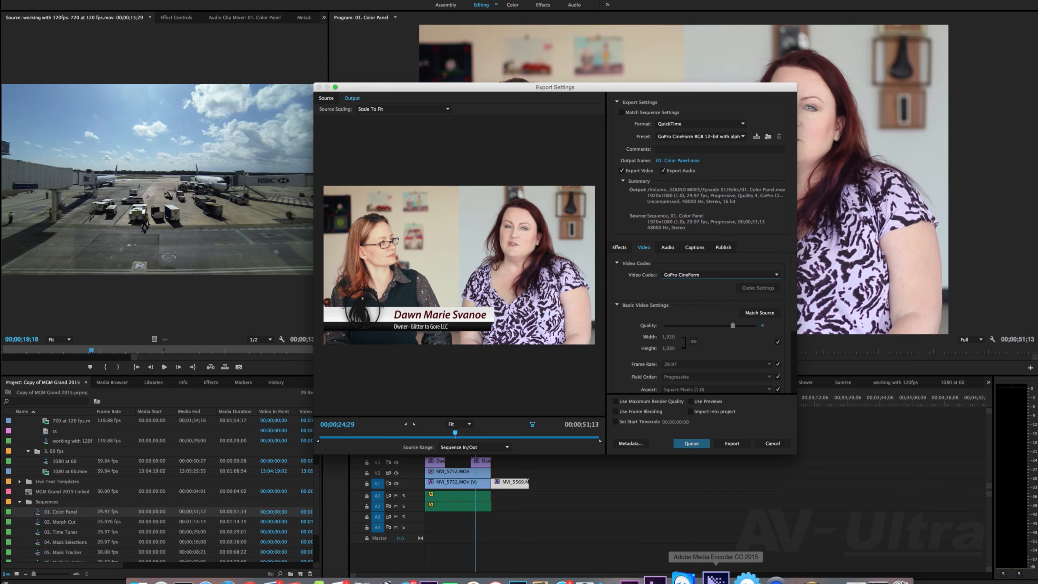
- Switch to Media Encoder and look through the system presets for devices, DVD and Blu-ray, image sequences and web video
left_click(716, 580)
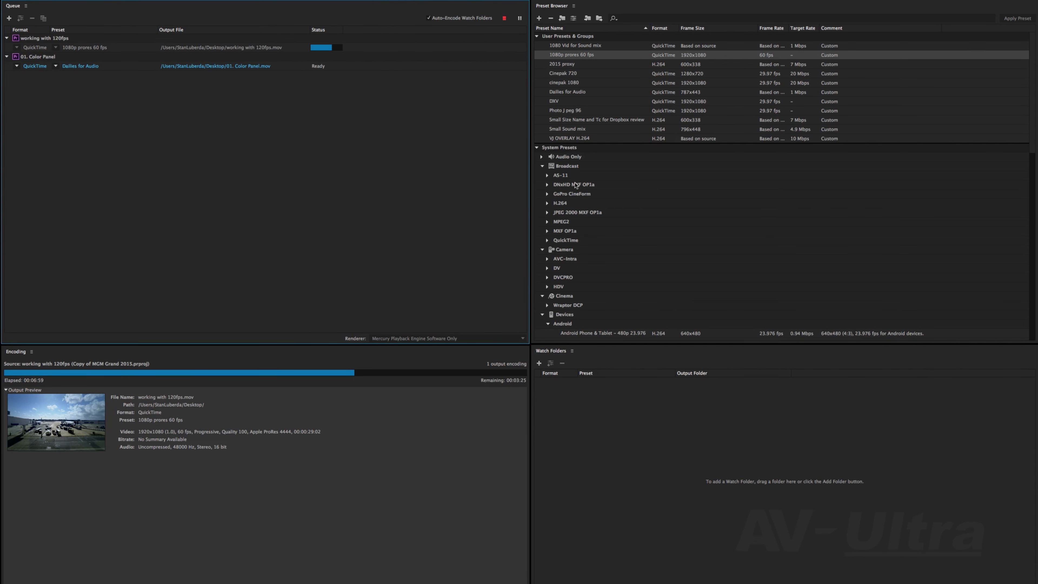
scroll(575, 185, "down", 5)
left_click(542, 203)
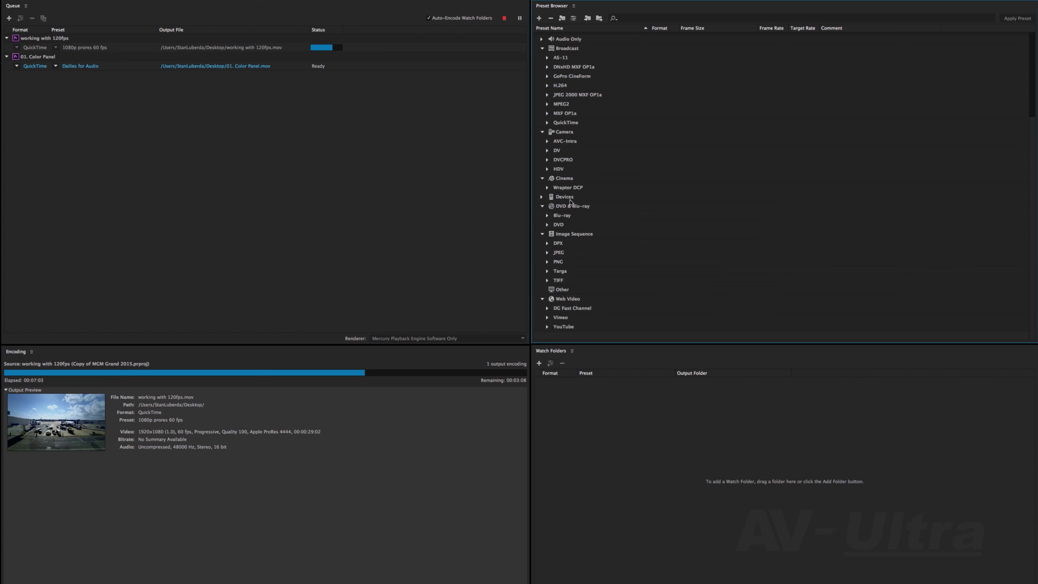
scroll(572, 188, "up", 2)
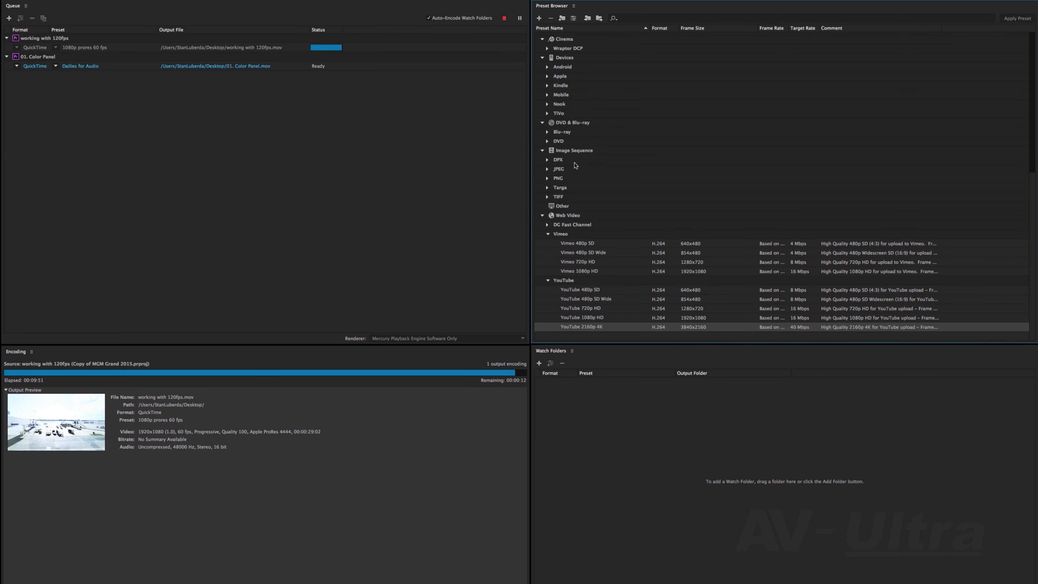
- Add the 1024x600, 23.976 fps Barnes and Noble Nook Tablet preset as an extra output of queued "working with 120fps" and open its export settings
left_click(548, 105)
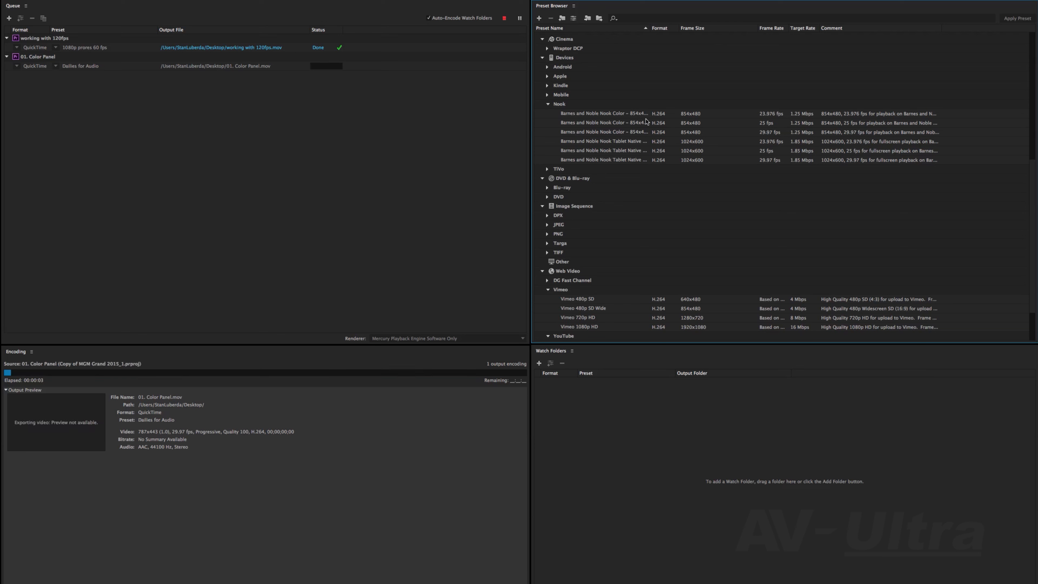
left_click(690, 143)
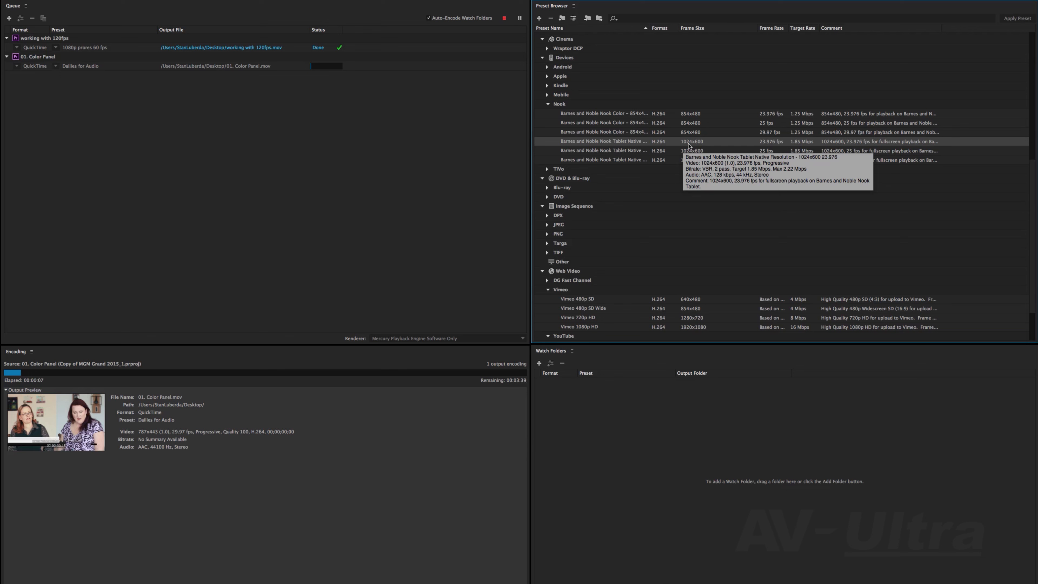
left_click(80, 48)
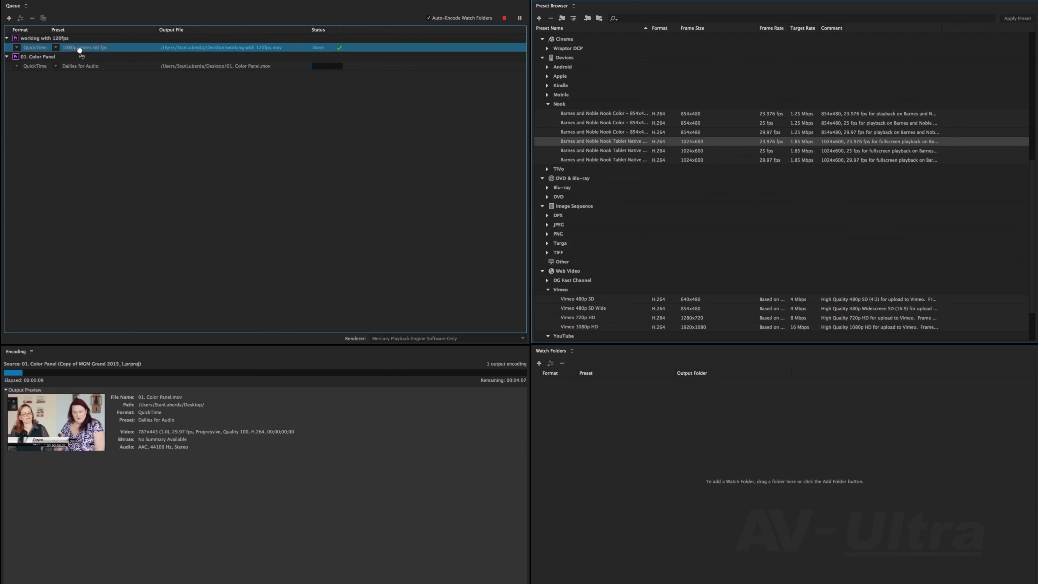
left_click(49, 39)
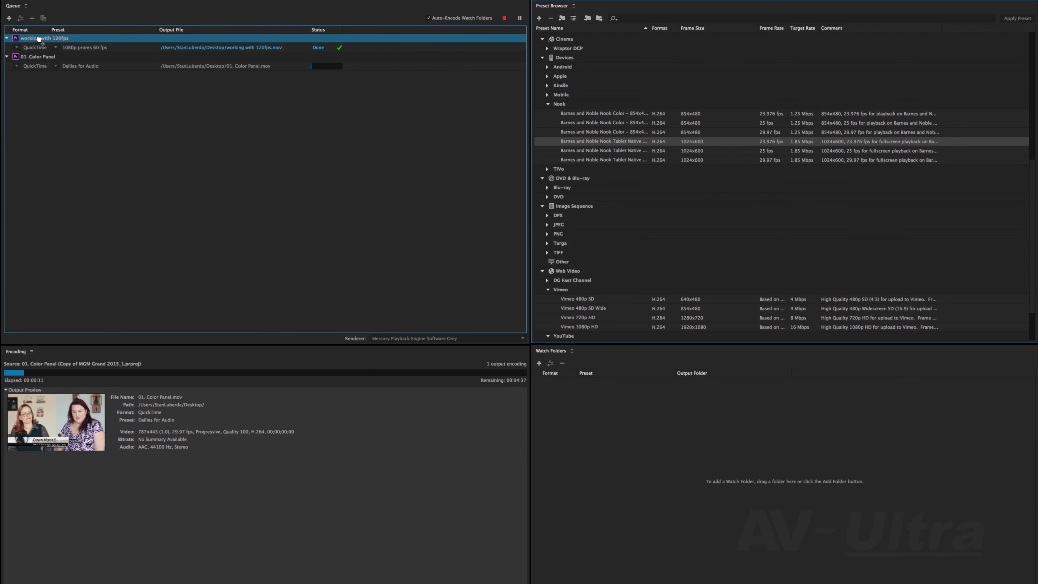
left_click_drag(49, 39, 48, 39)
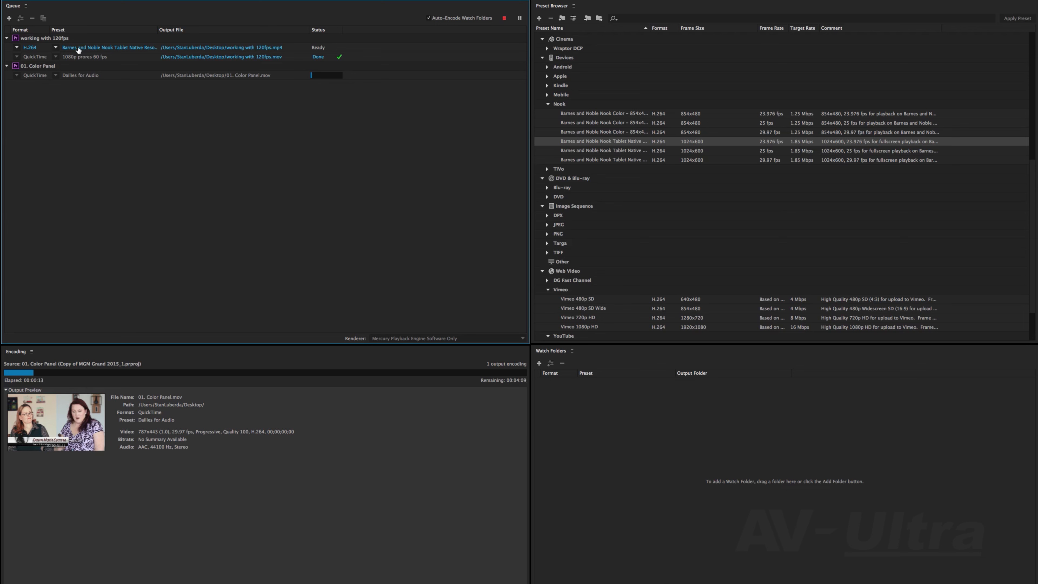
left_click(77, 48)
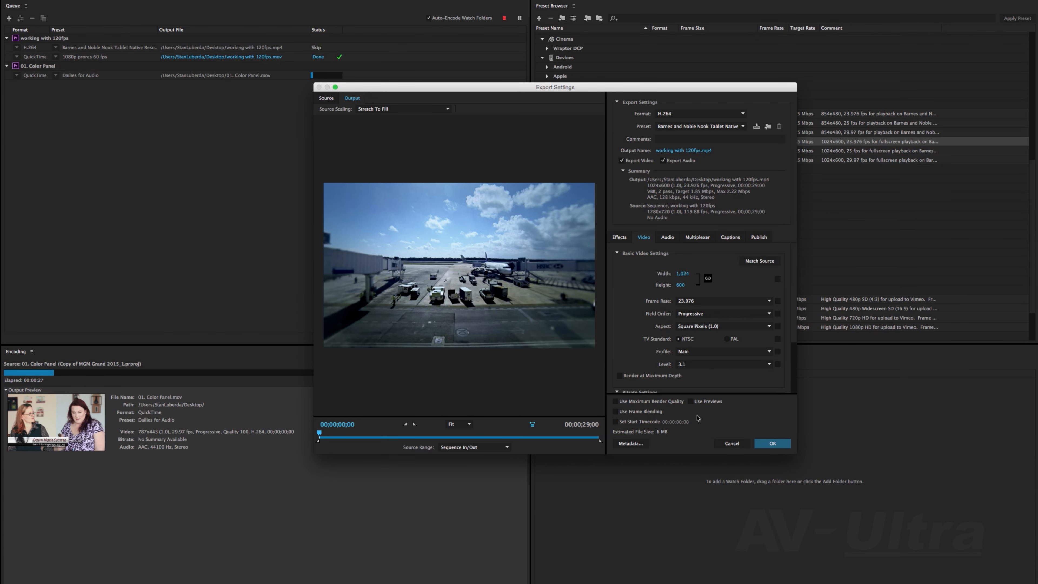
- Accept the Barnes and Noble Nook Tablet export settings for "working with 120fps" and return to the user presets
left_click(772, 443)
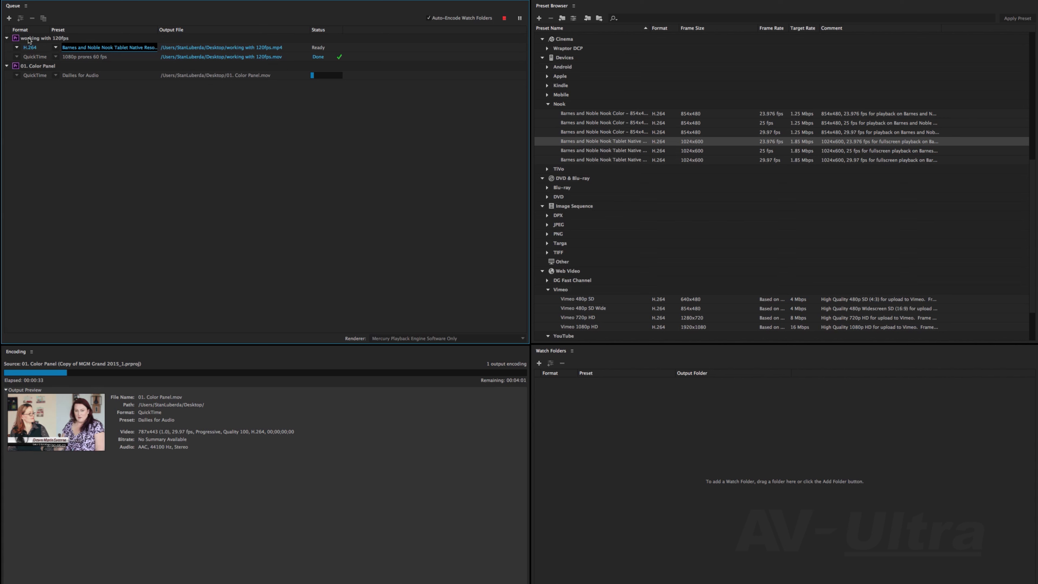
mouse_move(48, 43)
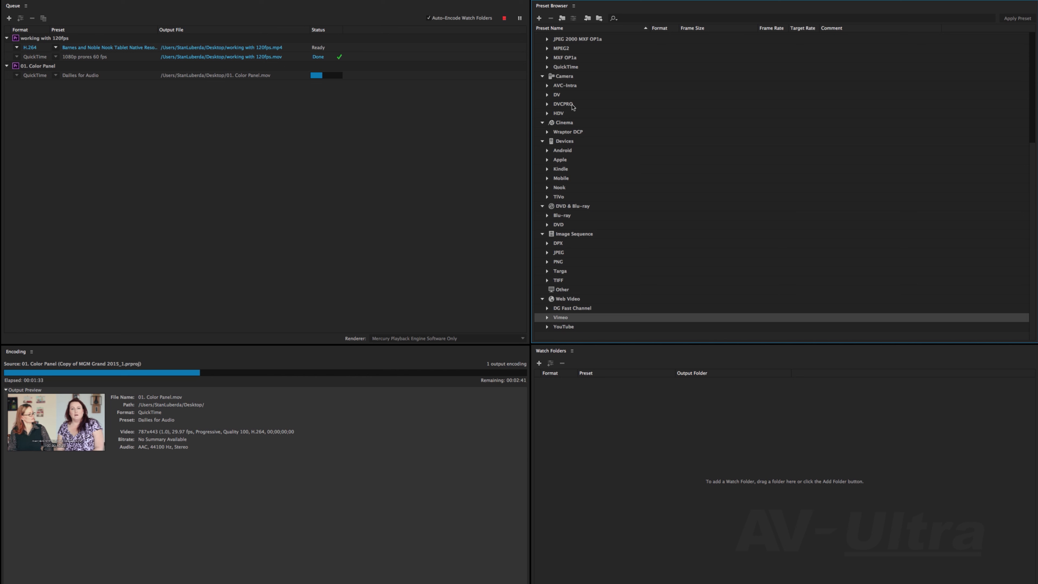
scroll(573, 107, "up", 5)
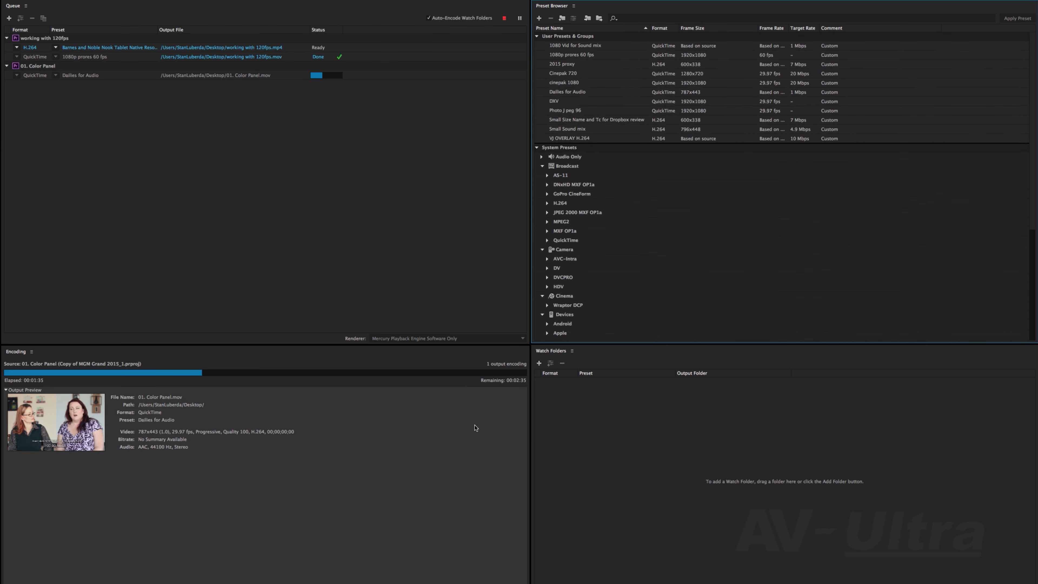
- Switch to Premiere Pro and start a direct export of the 01. Color Panel sequence as QuickTime with the GoPro CineForm codec
mouse_move(464, 580)
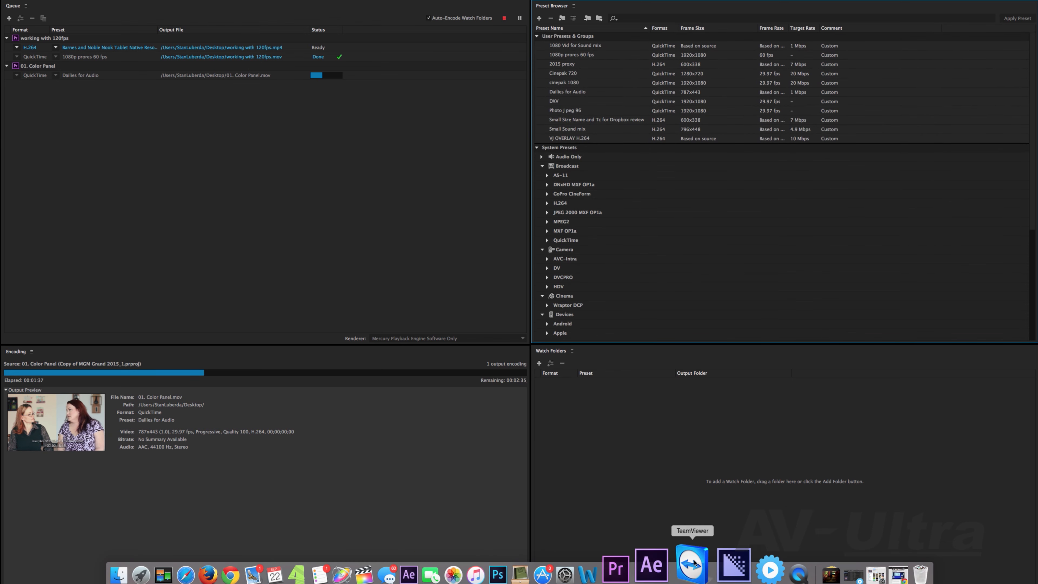
left_click(666, 569)
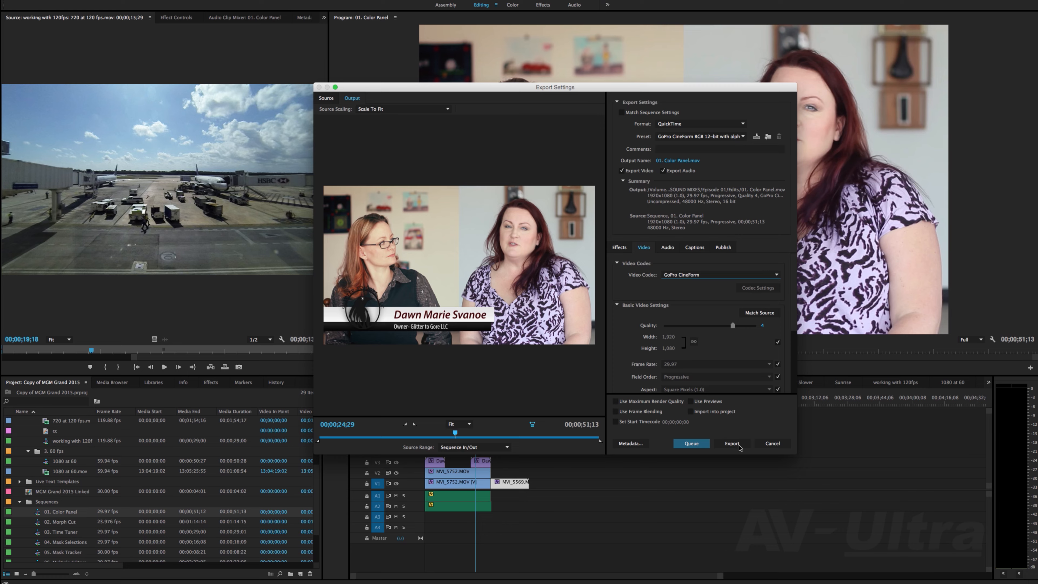
left_click(738, 445)
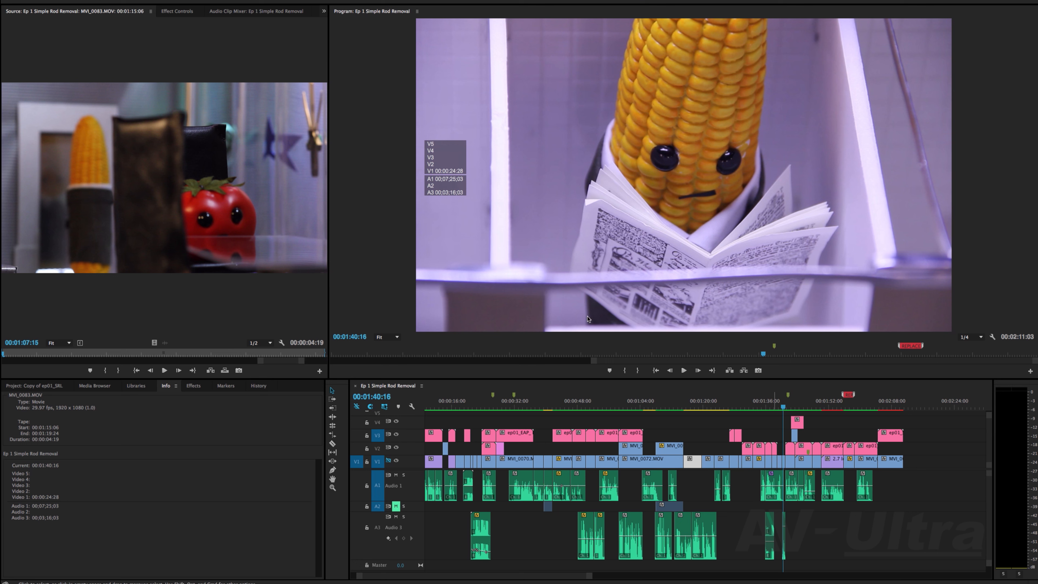
- Open the export settings for the Ep 1 Simple Rod Removal sequence and choose the 1080 Vid for Sound mix preset
left_click(544, 345)
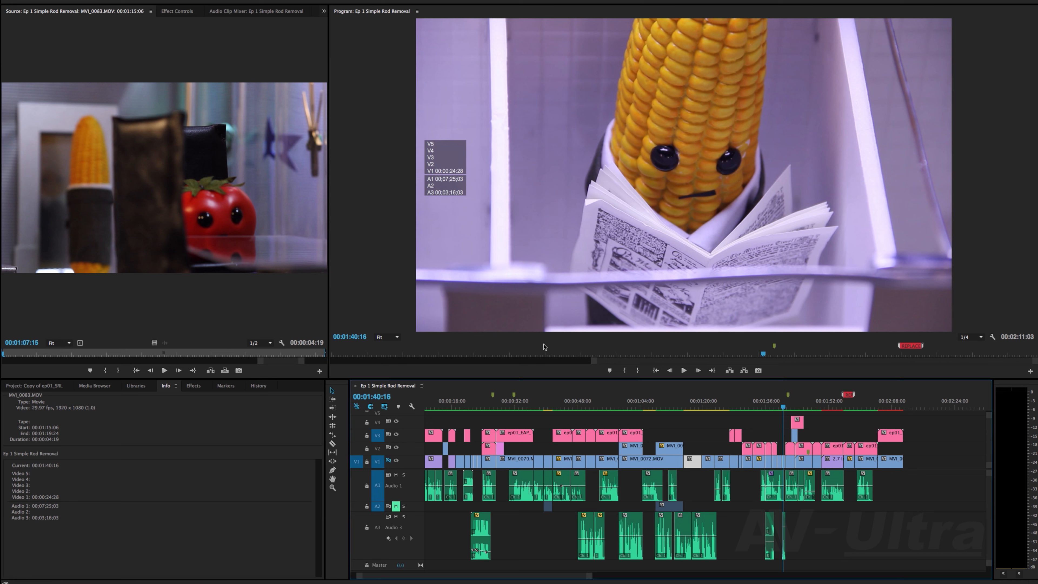
key("super+m")
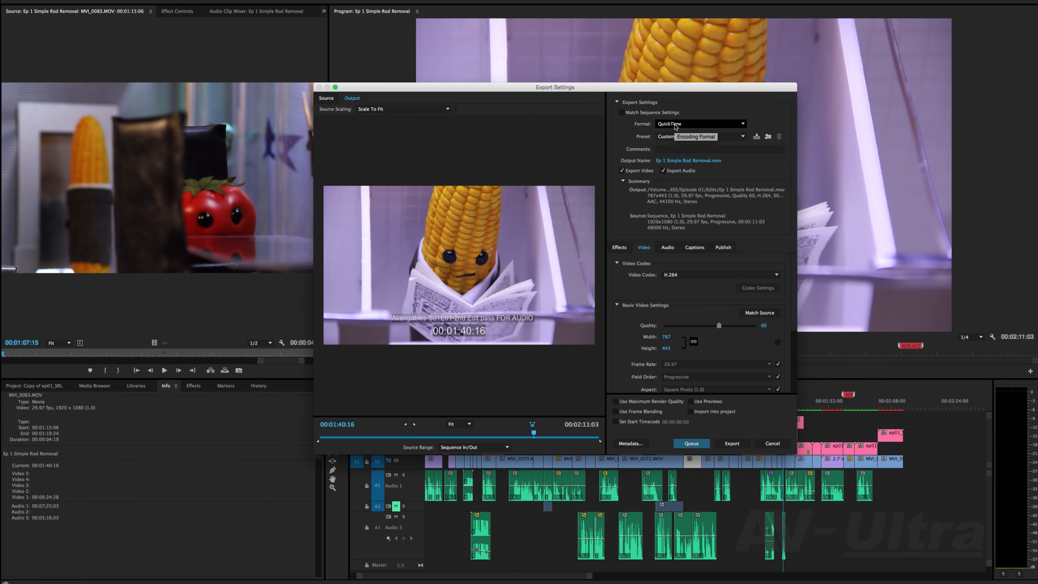
left_click(666, 138)
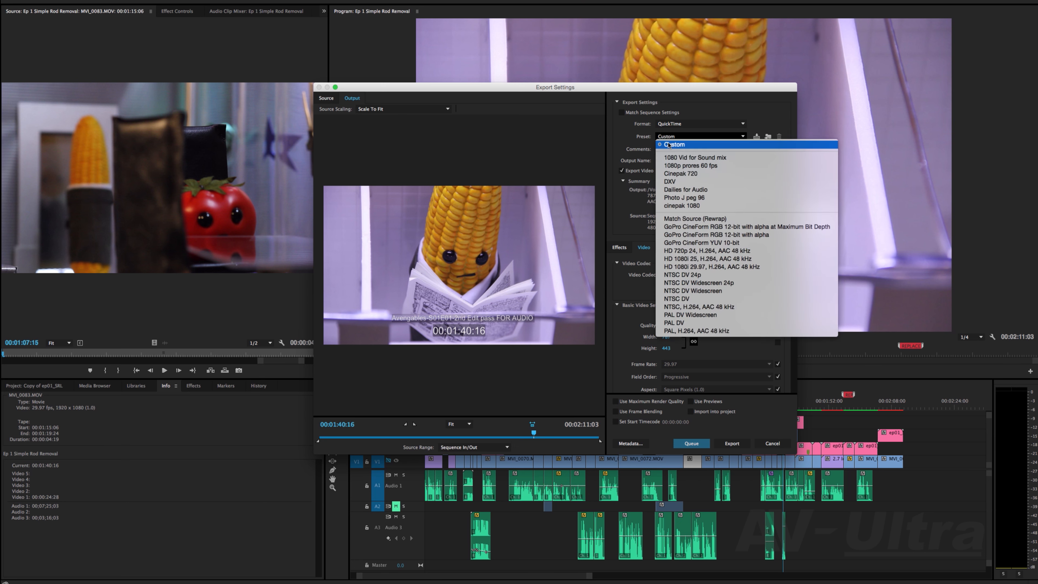
left_click(666, 157)
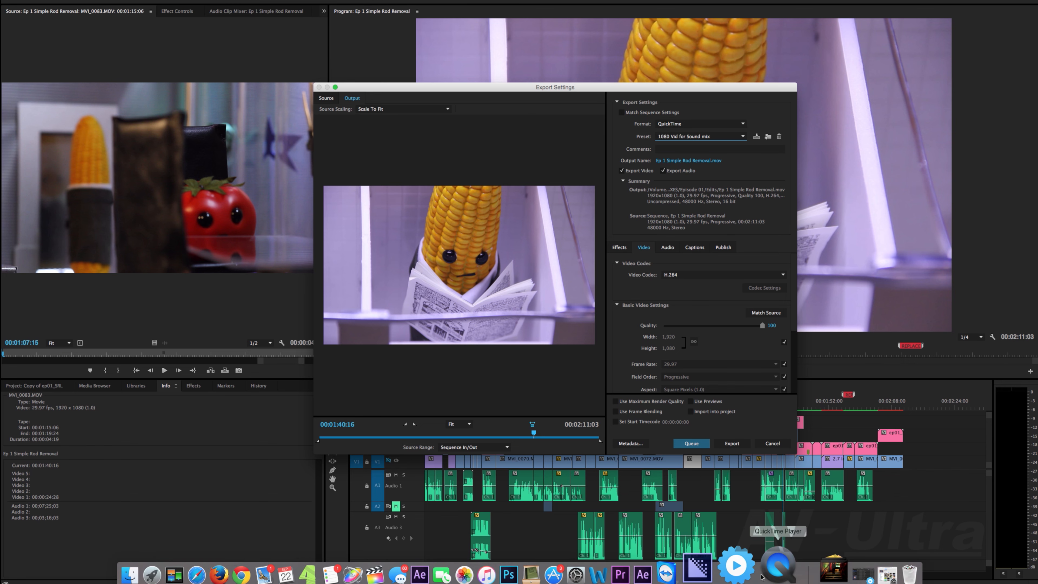
- Switch to Media Encoder, look through the user and system presets, and return to the Premiere Pro export settings
left_click(727, 574)
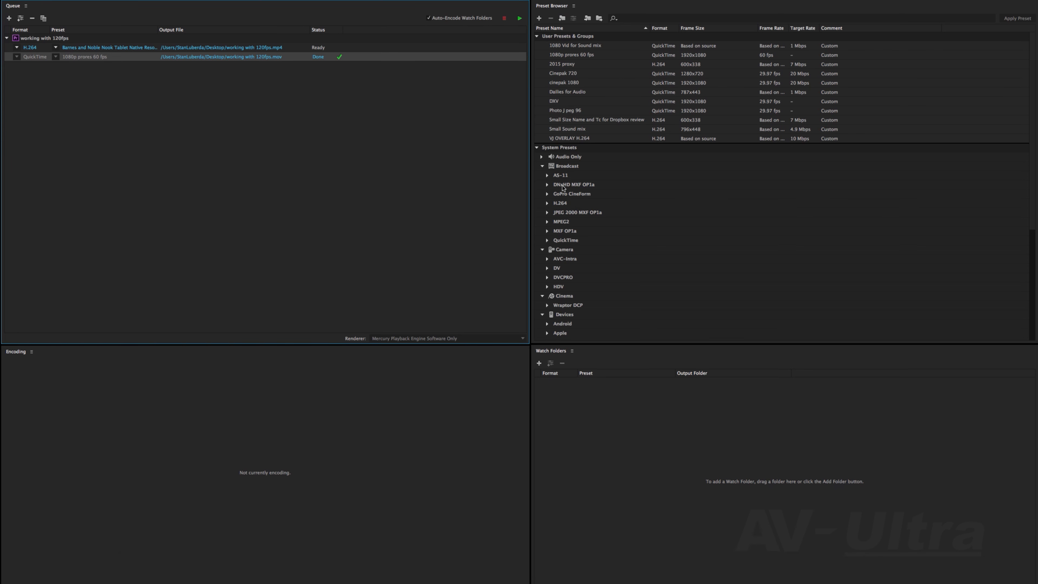
scroll(547, 180, "down", 10)
scroll(566, 96, "up", 10)
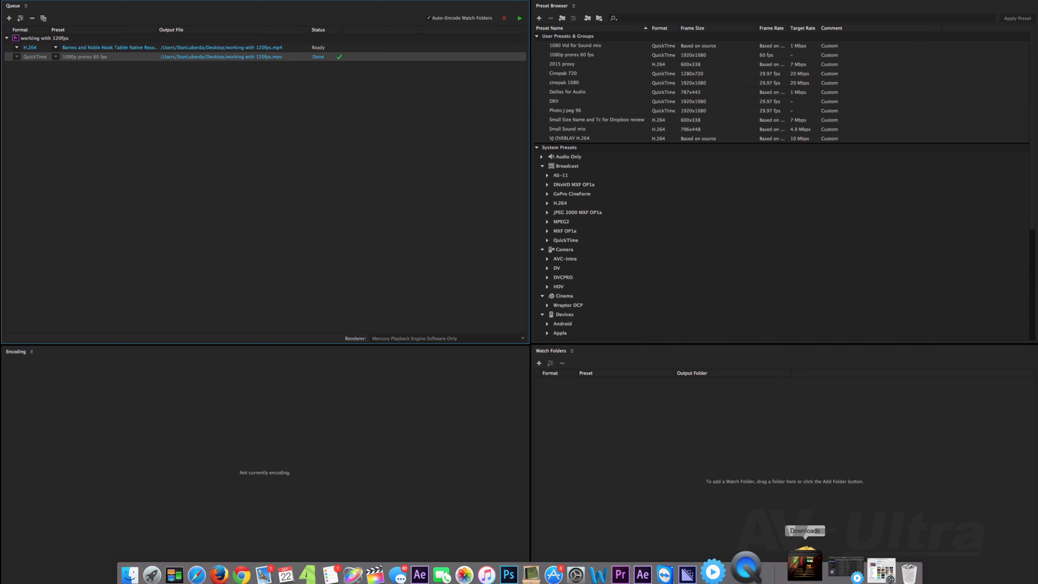
left_click(646, 564)
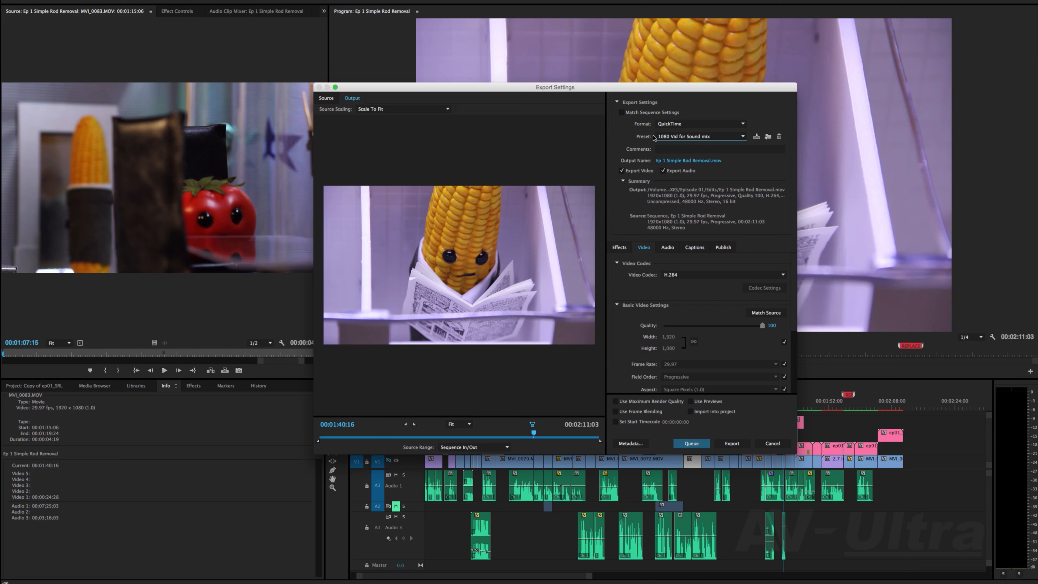
- Try Match Sequence Settings, turn it off again, and keep QuickTime as the export format
left_click(622, 112)
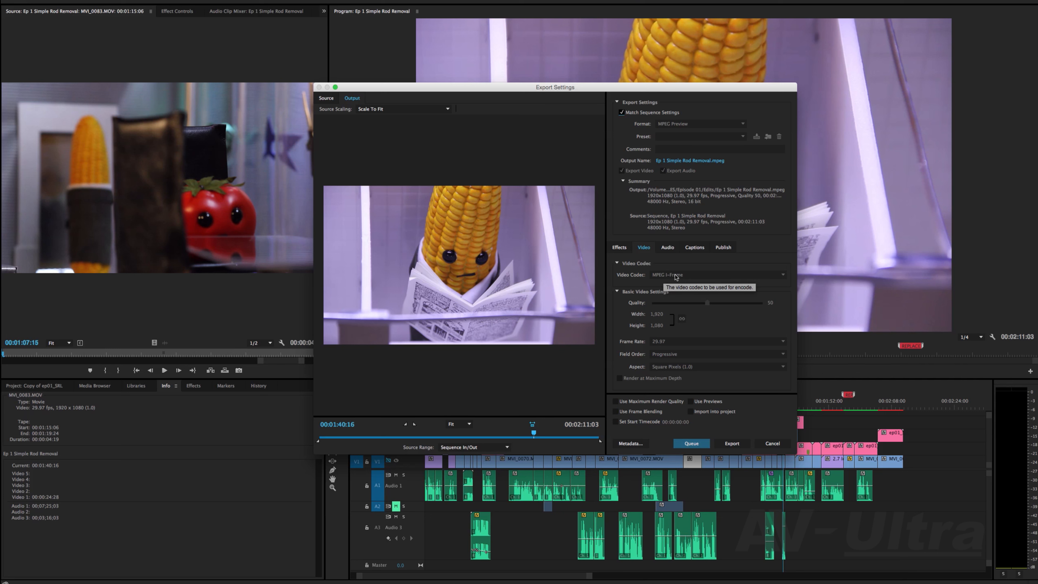
left_click(621, 113)
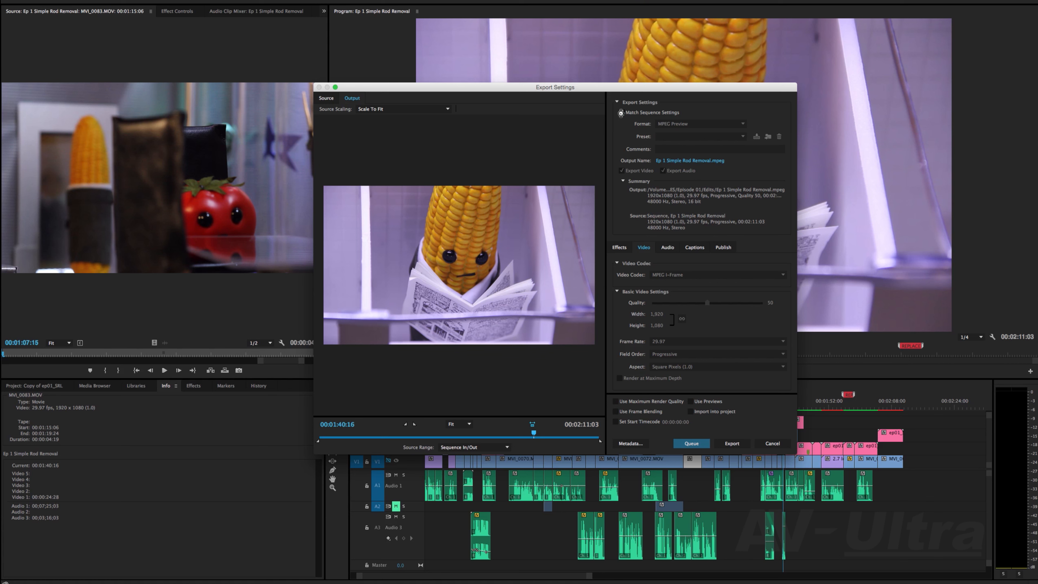
left_click(681, 124)
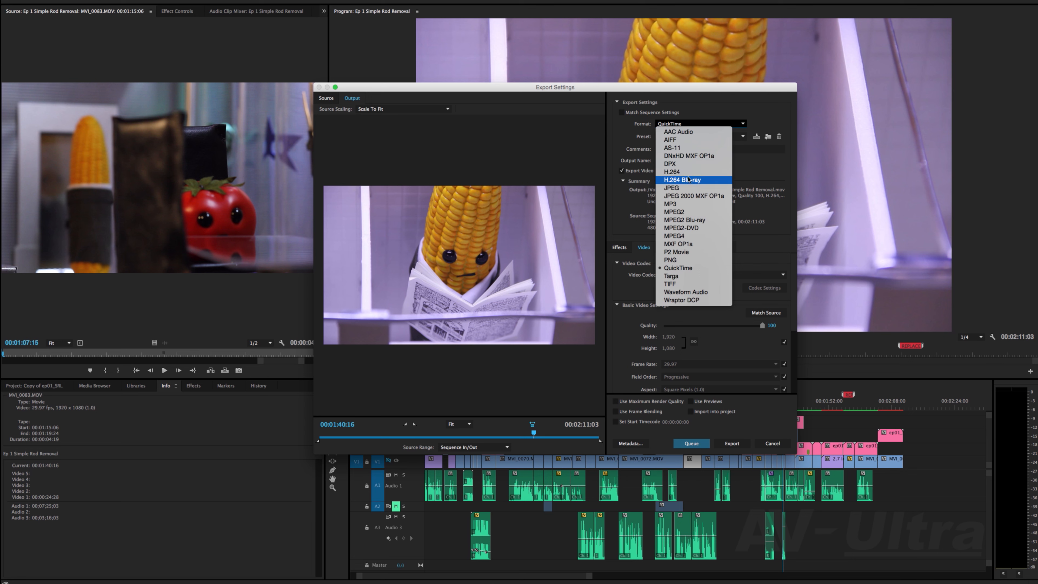
left_click(691, 268)
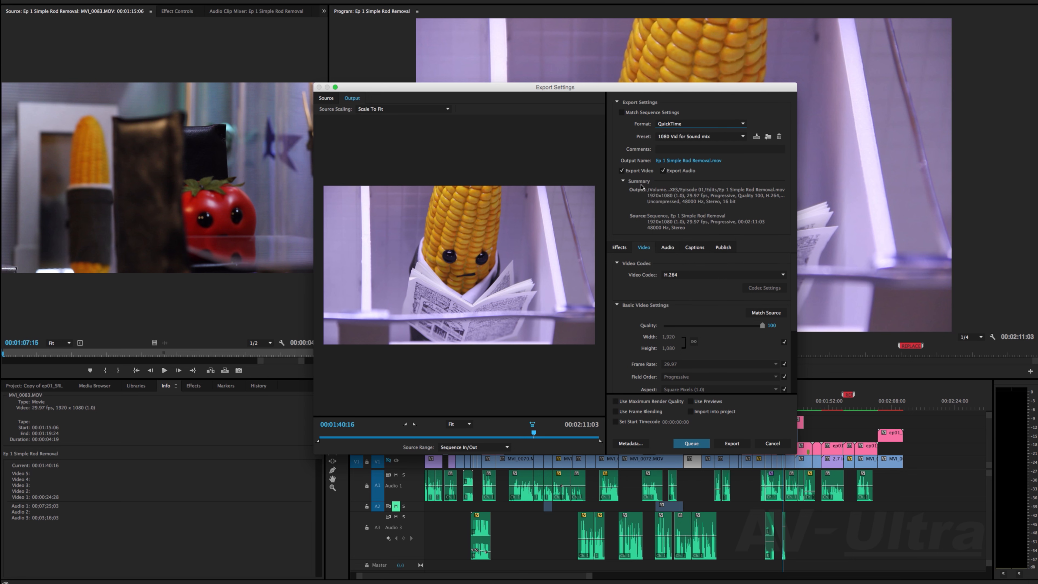
- Examine the QuickTime presets and the full list of video codecs, keeping 1080 Vid for Sound mix and H.264
left_click(682, 135)
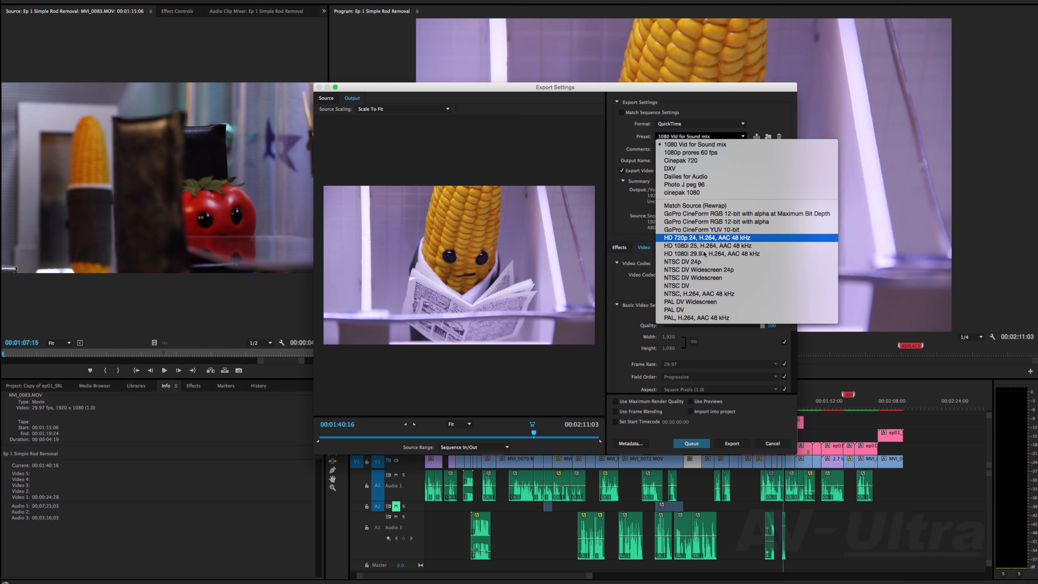
left_click(628, 139)
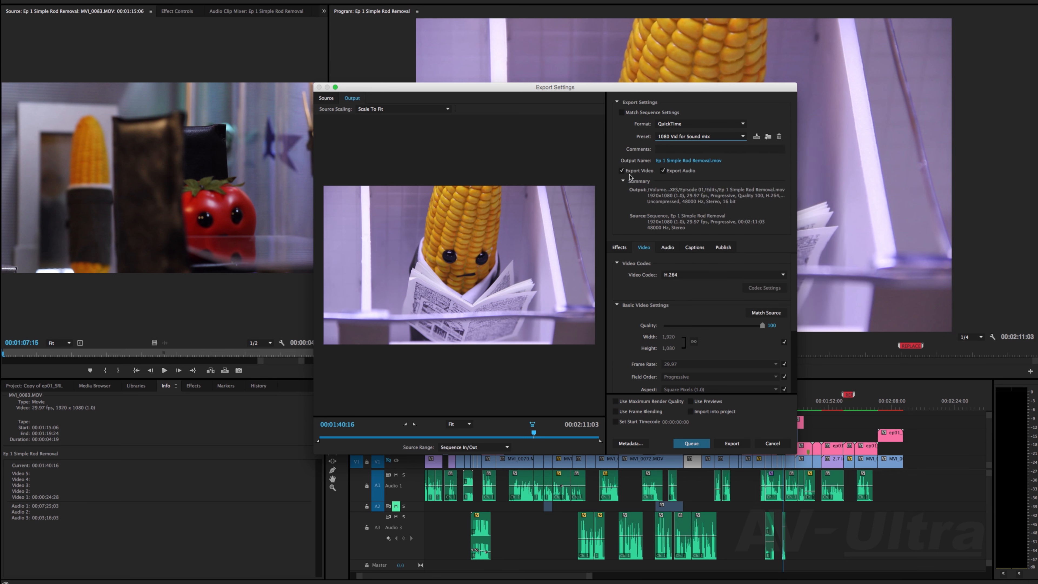
left_click(678, 275)
scroll(710, 491, "down", 5)
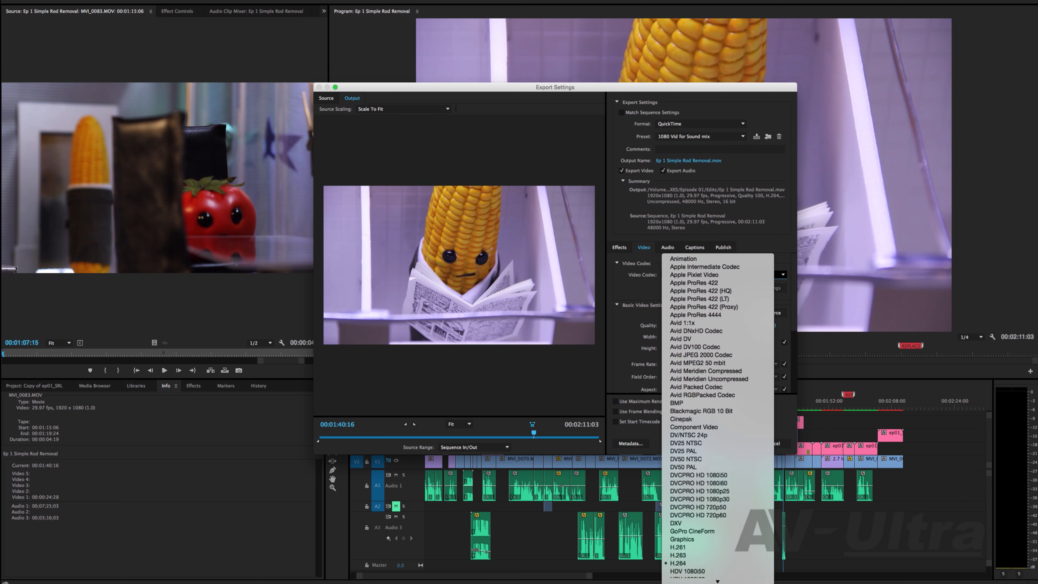
scroll(711, 490, "down", 10)
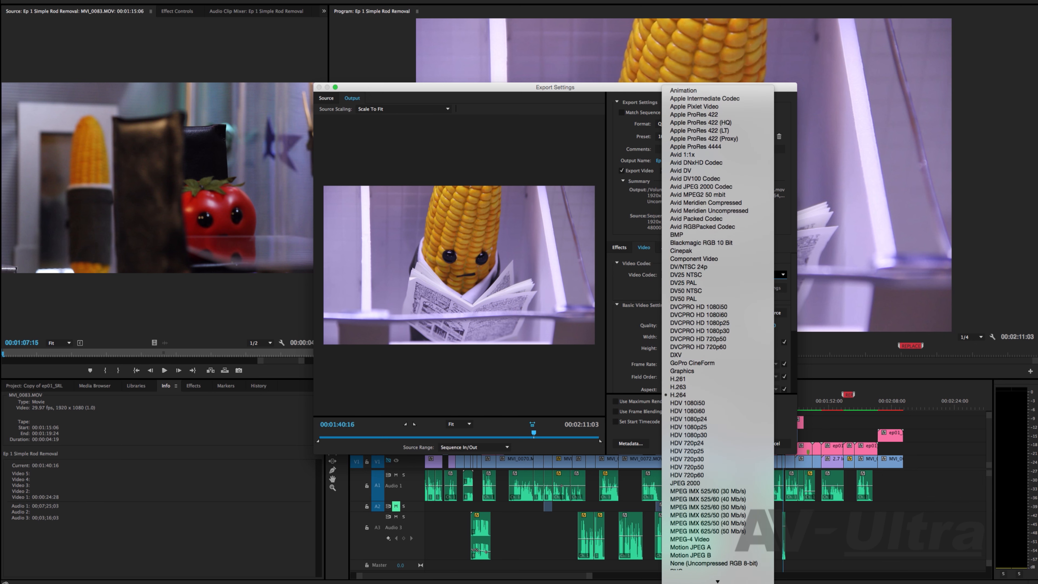
scroll(718, 409, "down", 8)
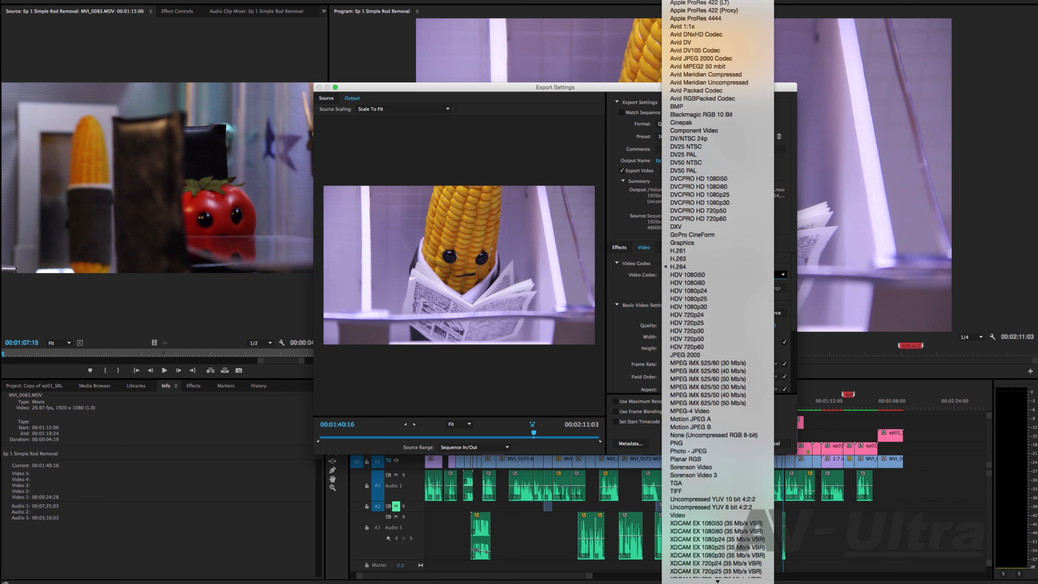
scroll(718, 409, "down", 3)
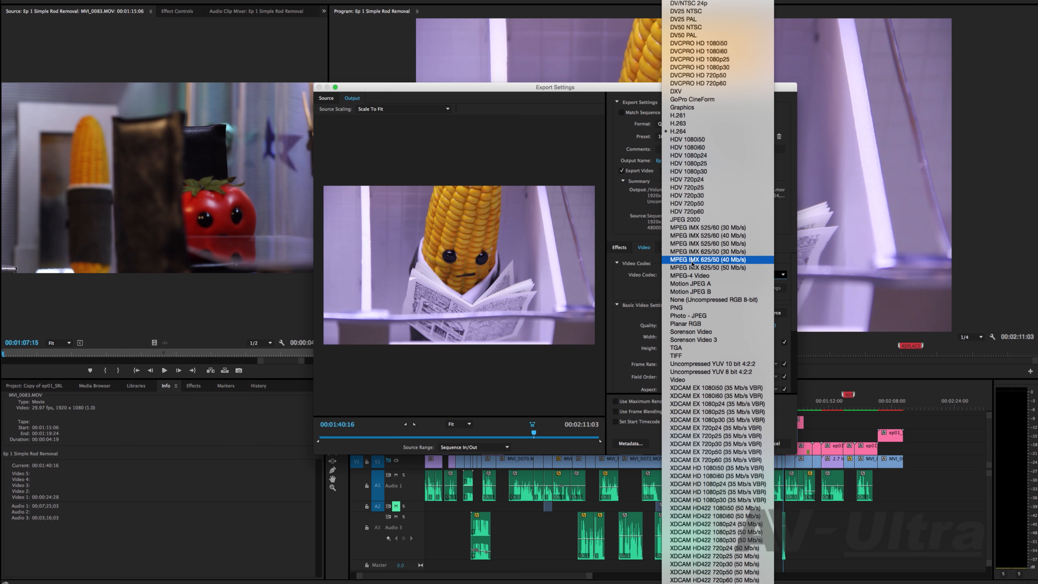
scroll(692, 264, "up", 10)
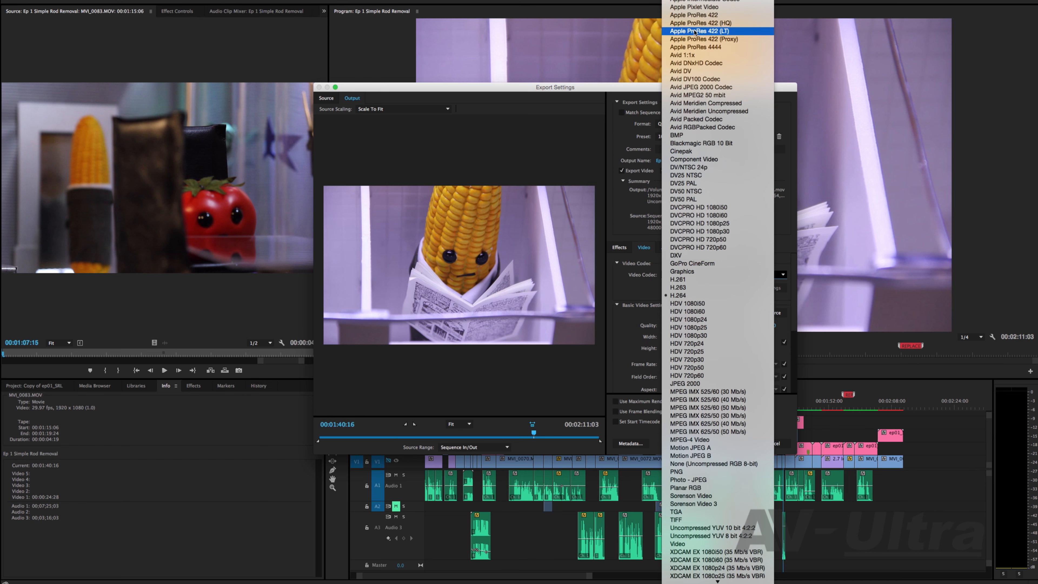
left_click(690, 298)
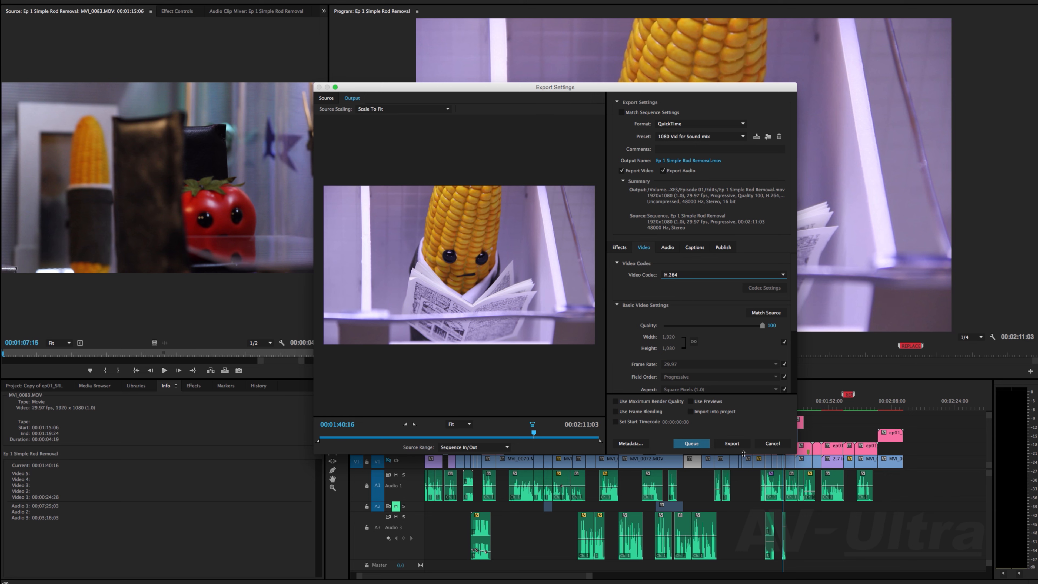
- Enlarge and reposition the Export Settings window, and move the preview playhead to 00:00:49:17
left_click_drag(743, 456, 756, 502)
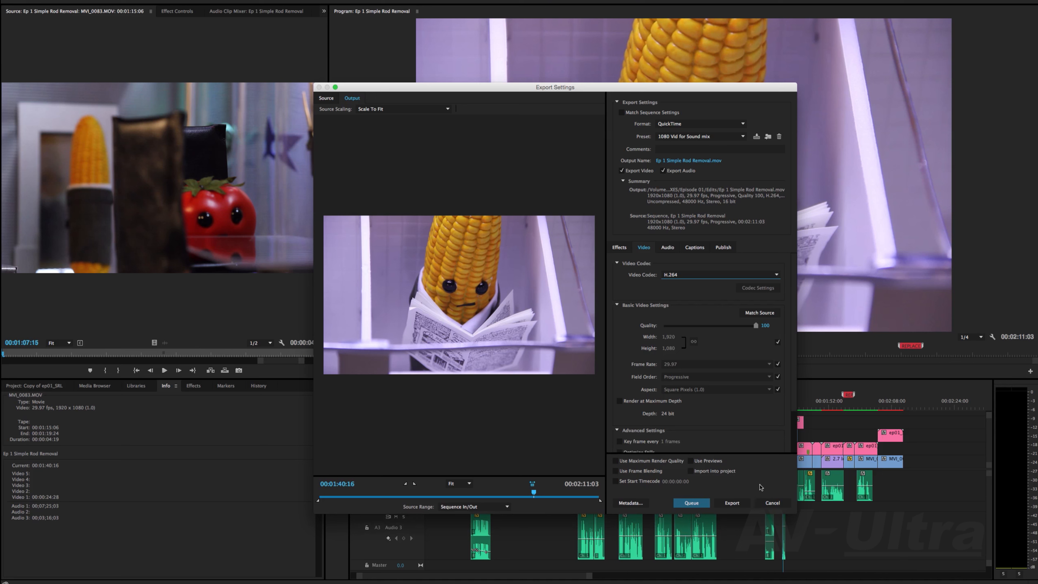
left_click_drag(795, 458, 827, 458)
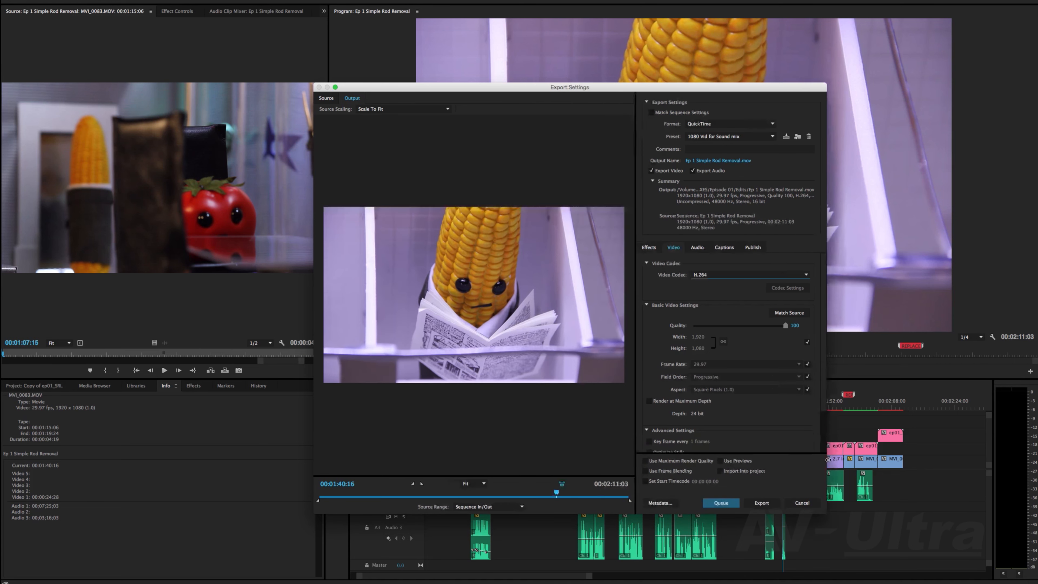
left_click_drag(510, 90, 410, 65)
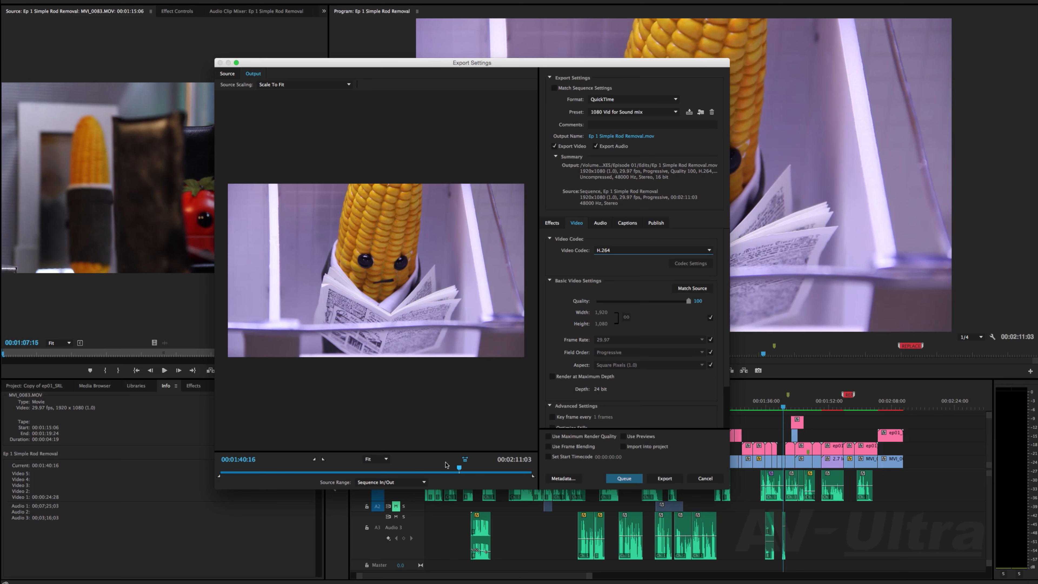
left_click_drag(458, 468, 334, 459)
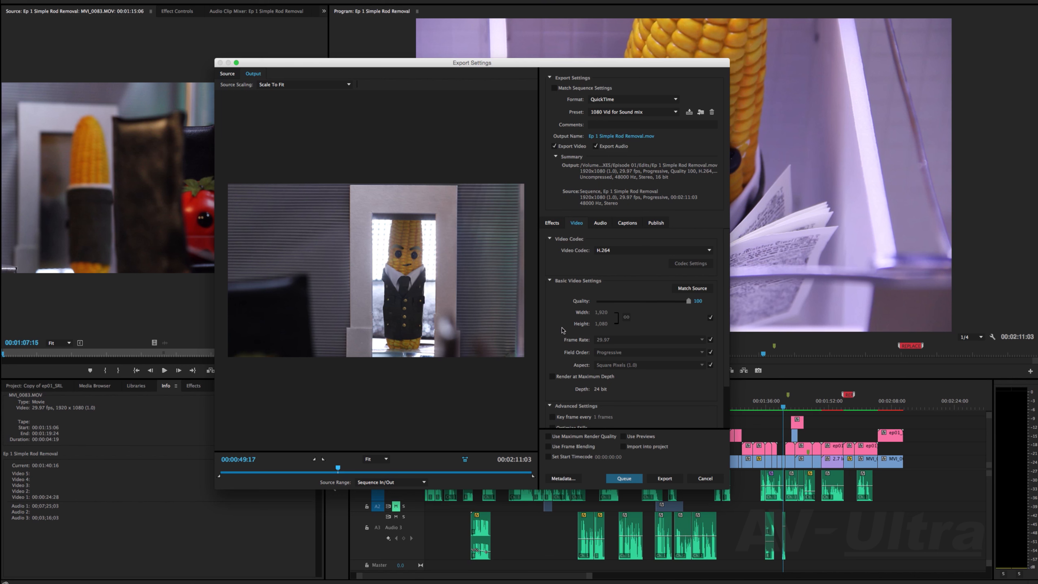
- Enable the Lumetri Look / LUT effect for the export and apply the Dreams 1 look
left_click(555, 224)
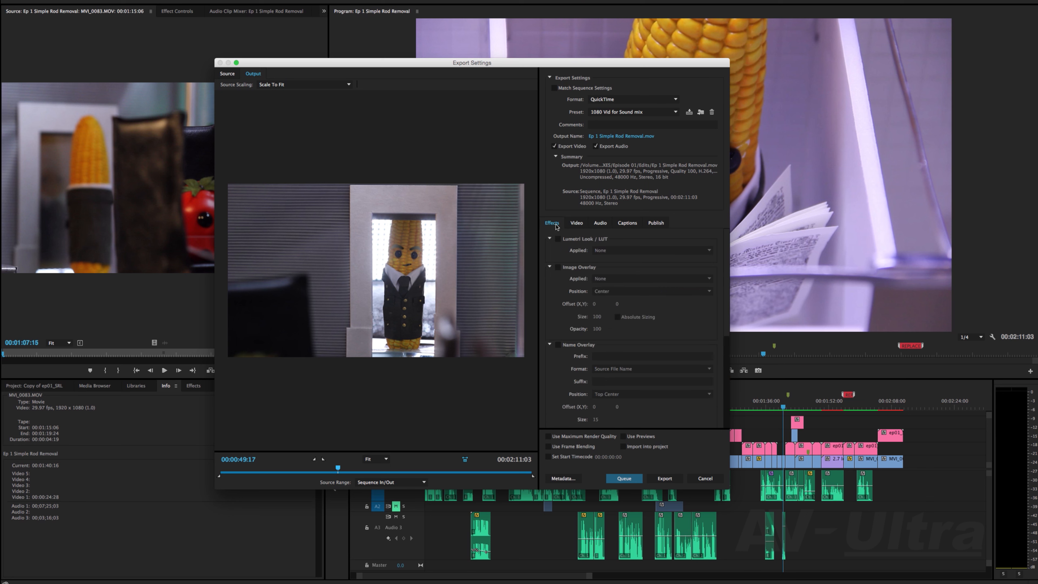
left_click(558, 239)
left_click(613, 251)
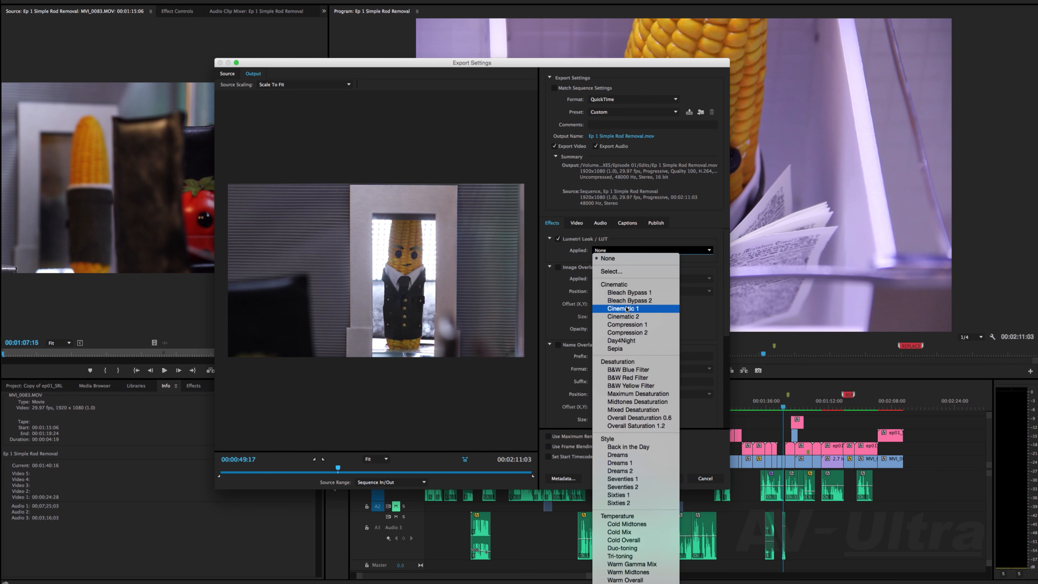
left_click(617, 463)
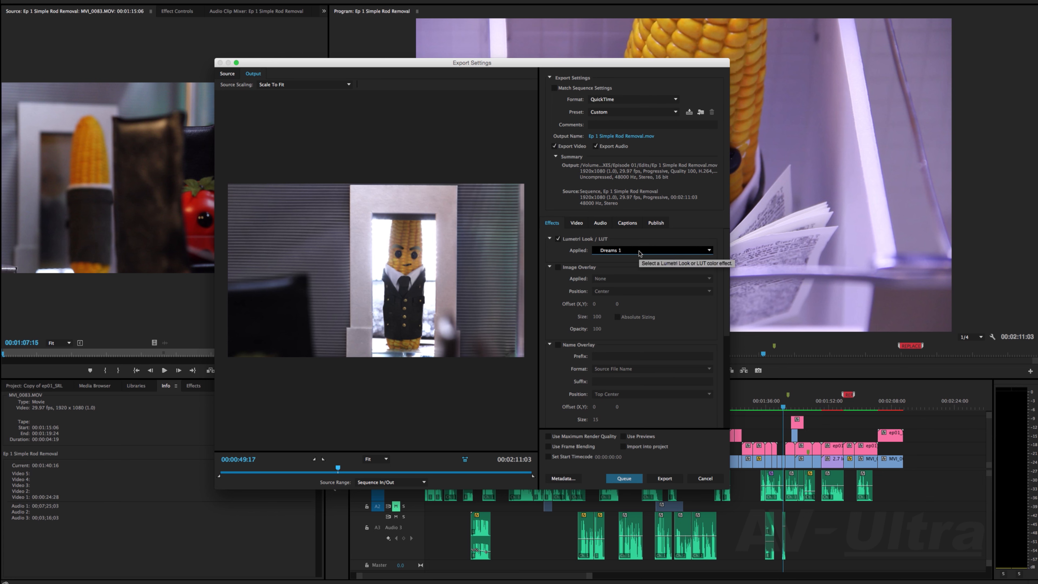
- Open the file chooser for a custom look or LUT, cancel it, and view the name and timecode overlay options
left_click(640, 251)
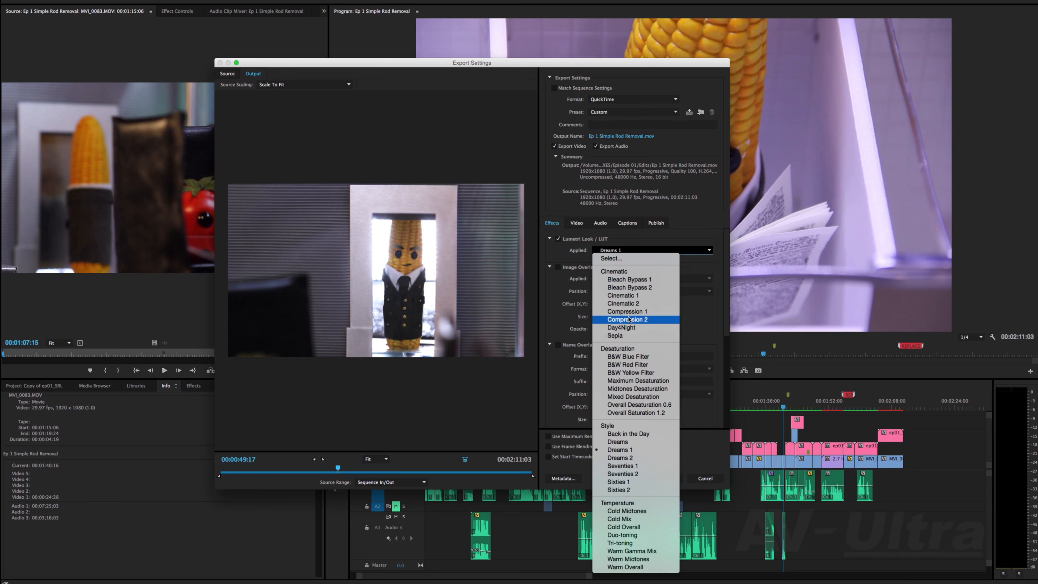
left_click(624, 259)
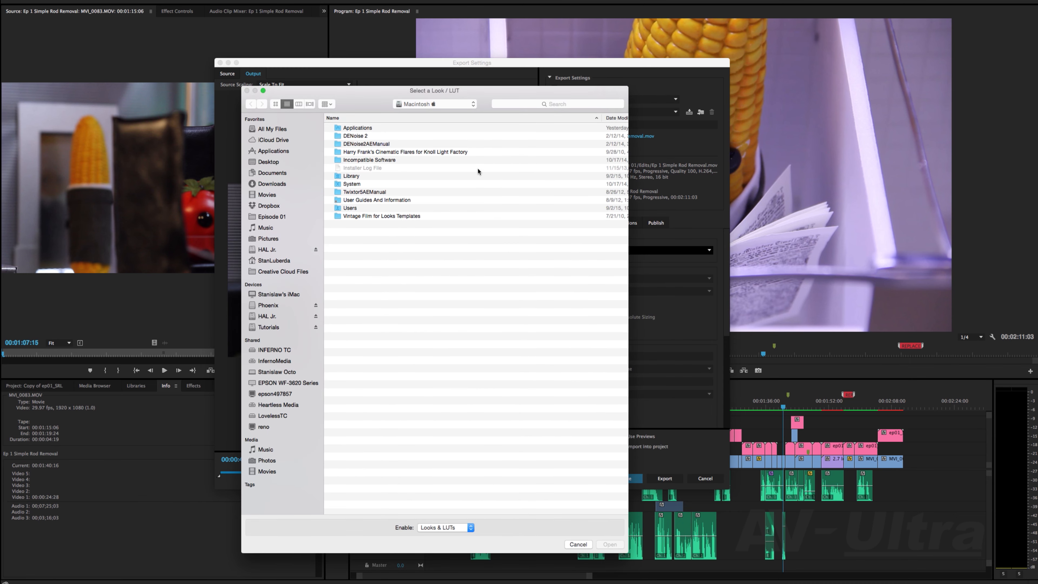
left_click(584, 546)
scroll(562, 247, "down", 2)
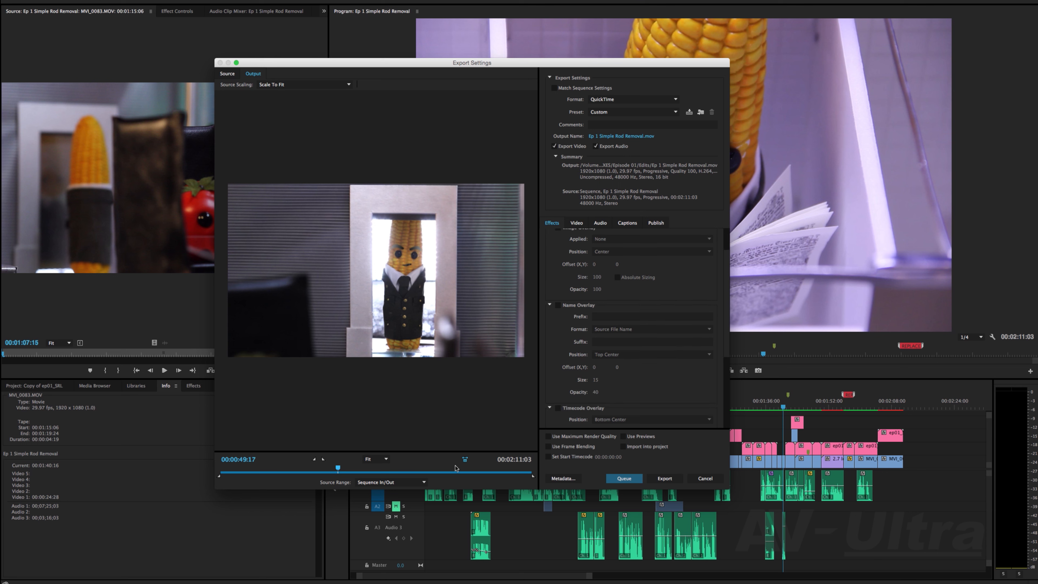
- Move the preview playhead to 00:01:31:07, view the list of looks, and disable the Lumetri Look / LUT effect
left_click(437, 470)
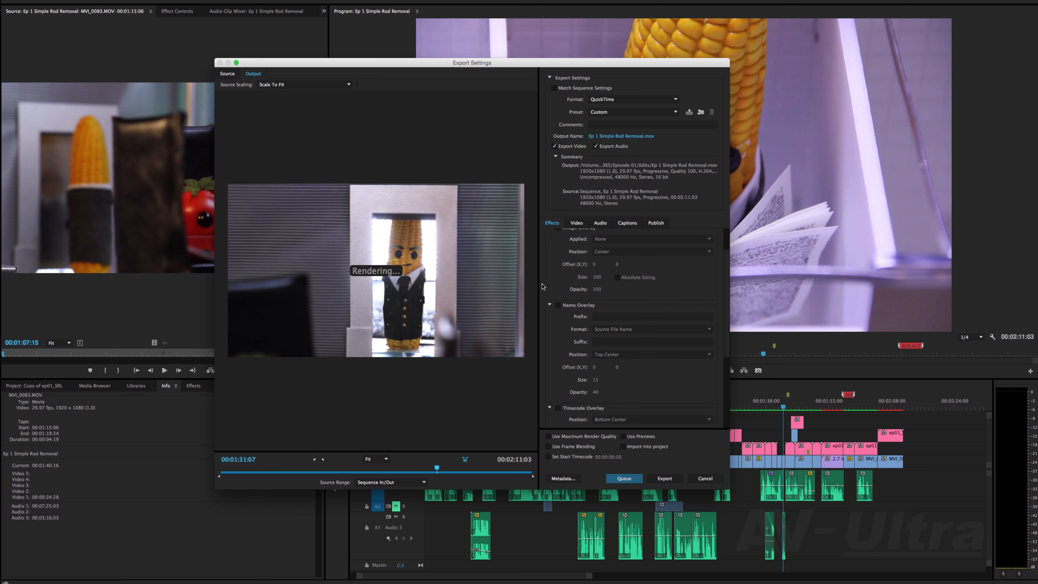
scroll(565, 292, "up", 2)
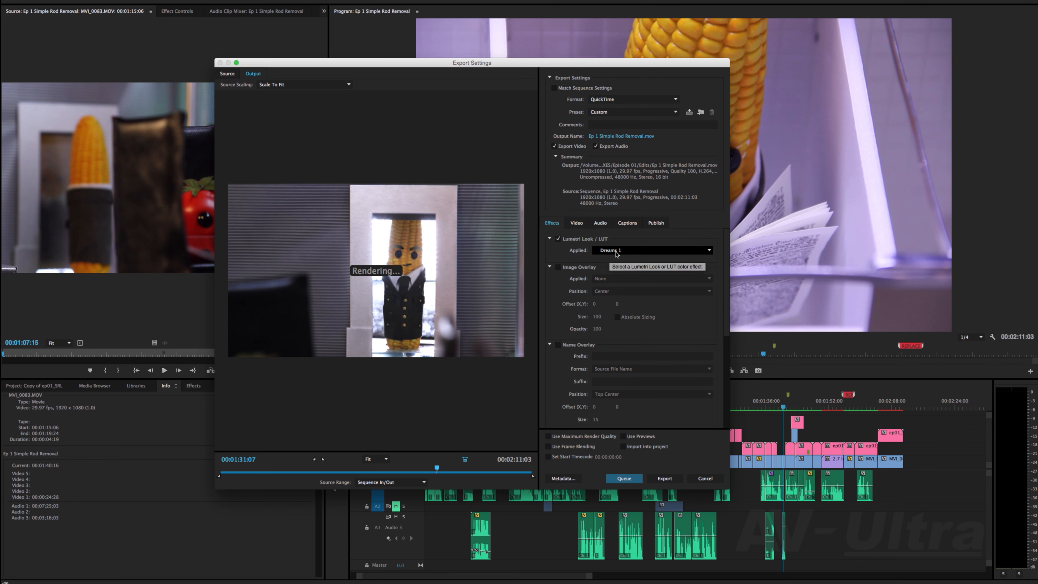
left_click(616, 253)
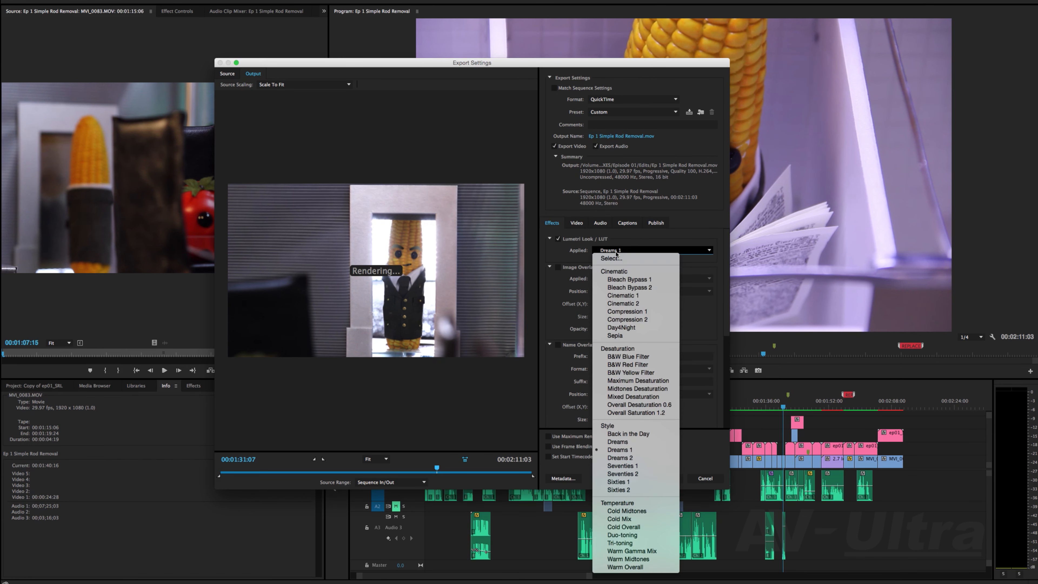
left_click(559, 251)
left_click(558, 239)
- Enable the image overlay for the export and choose avA.png from the Logo folder as its image
left_click(558, 268)
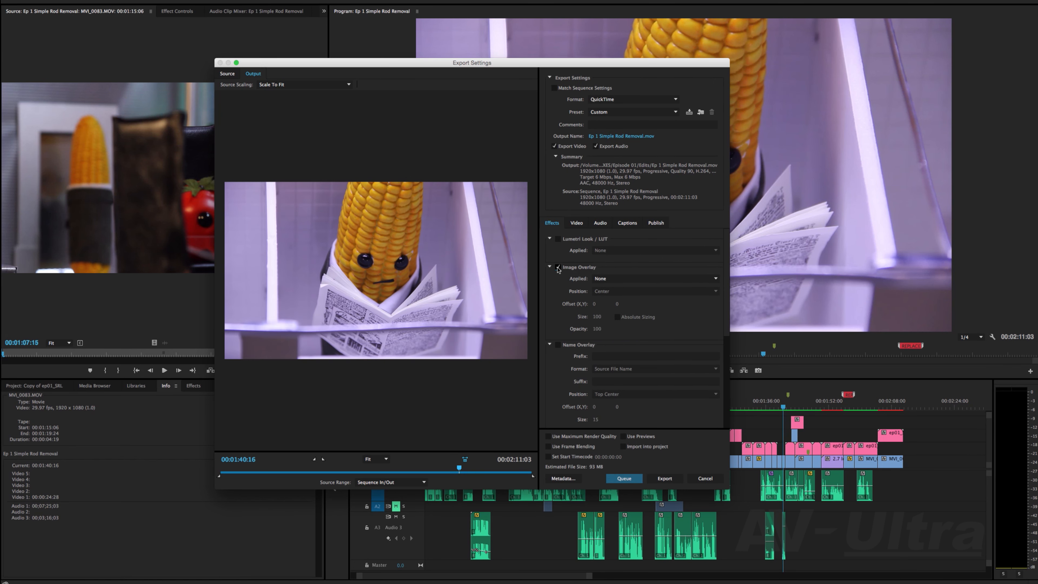
left_click(609, 278)
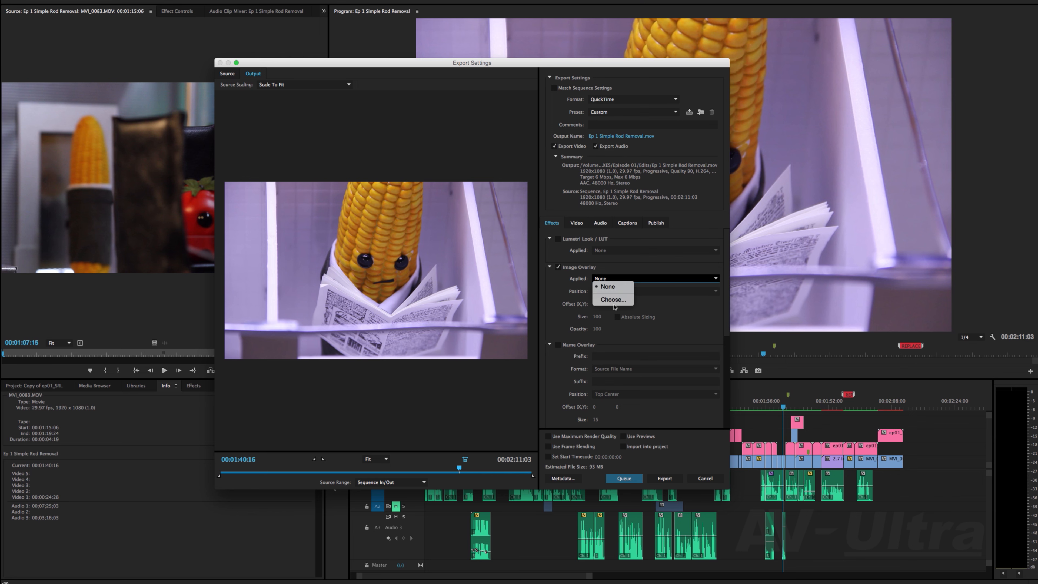
left_click(617, 300)
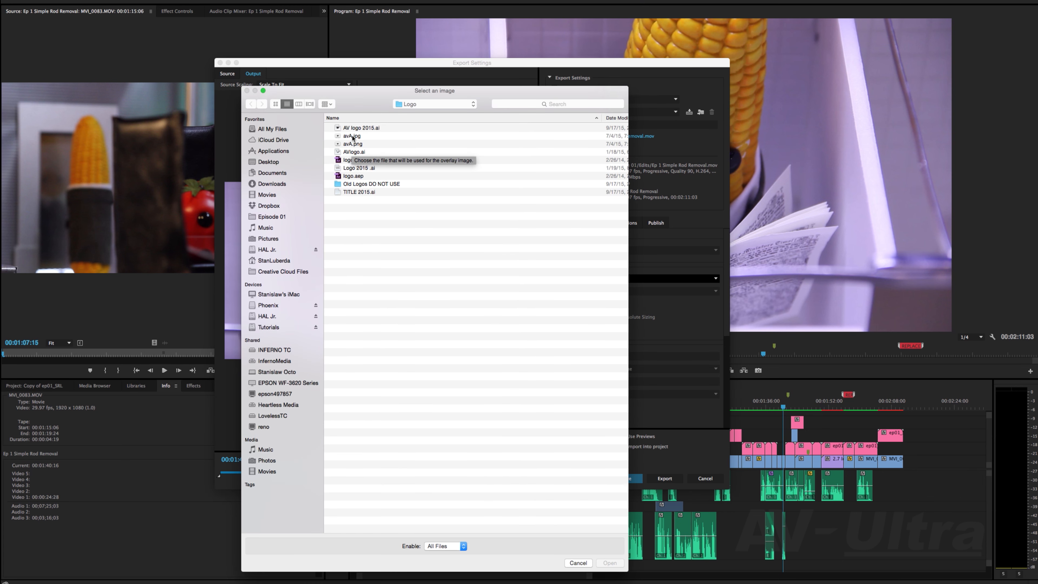
left_click(357, 144)
key("space")
key("space")
left_click(610, 563)
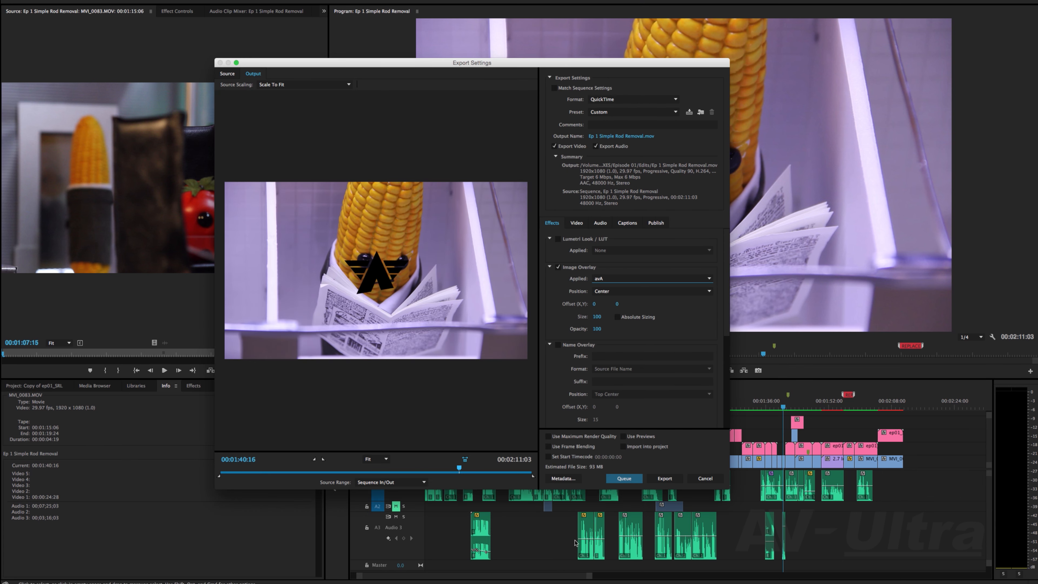
- Place the logo overlay at Bottom Right and set its size to 60 and opacity to 57
left_click(606, 293)
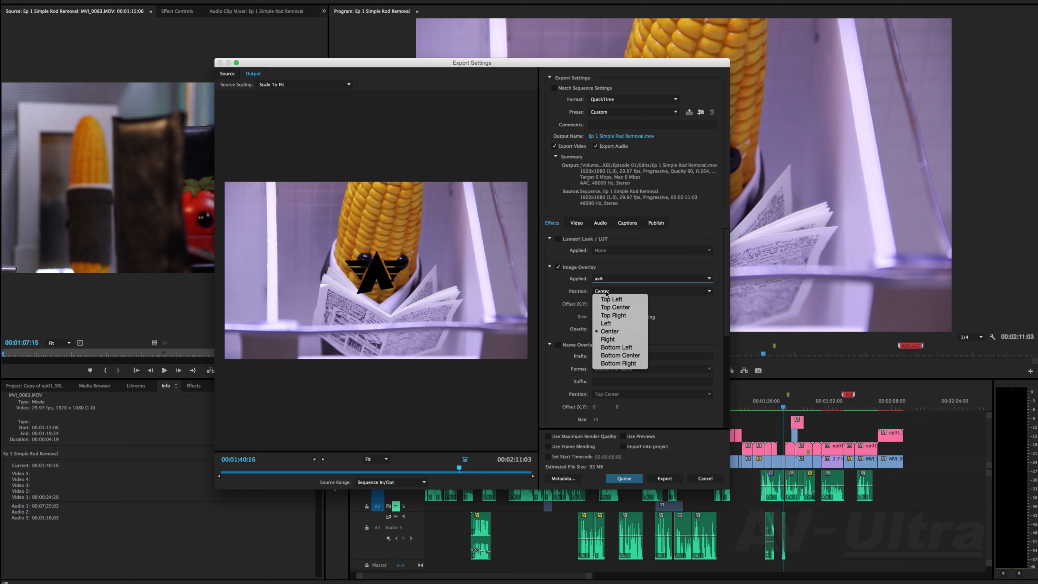
left_click(615, 362)
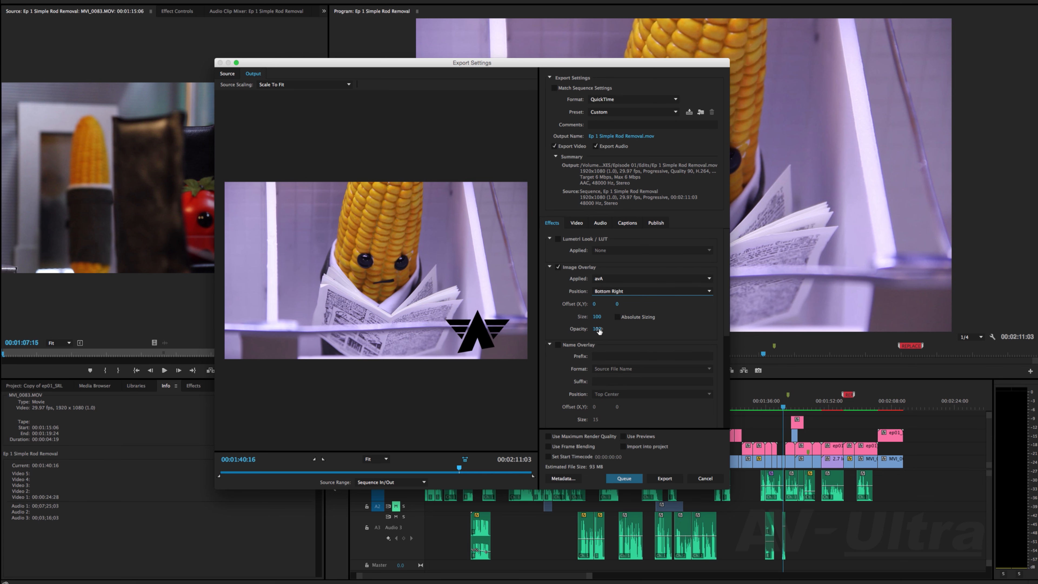
mouse_move(597, 317)
left_mouse_down()
mouse_move(579, 319)
mouse_move(590, 329)
mouse_move(574, 331)
mouse_move(605, 317)
left_mouse_up()
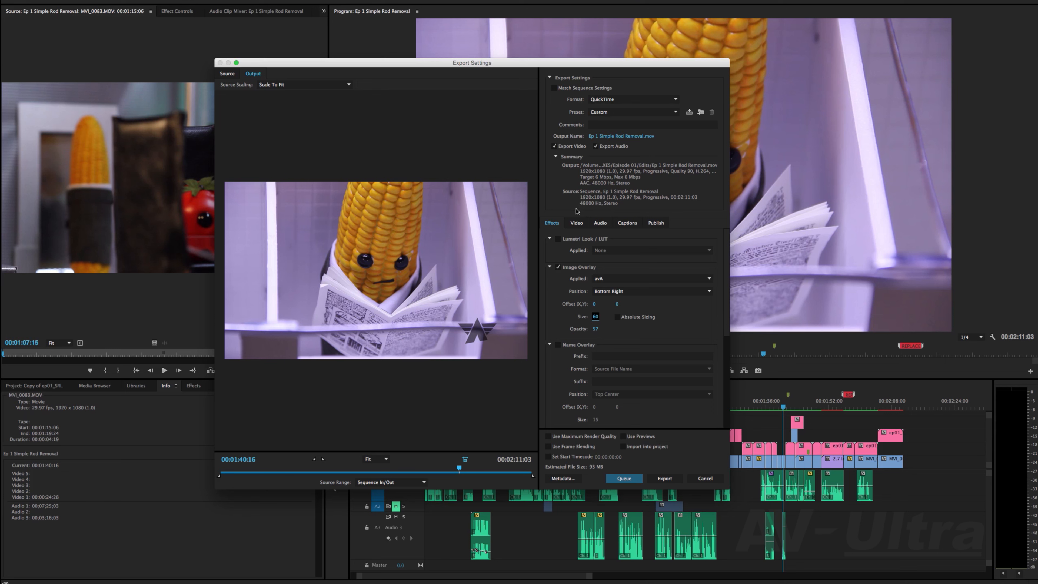
- Enable the name overlay in Prefix and Suffix Only format, with the prefix REVIEW COPY- and the recipient's first name as suffix
left_click(558, 346)
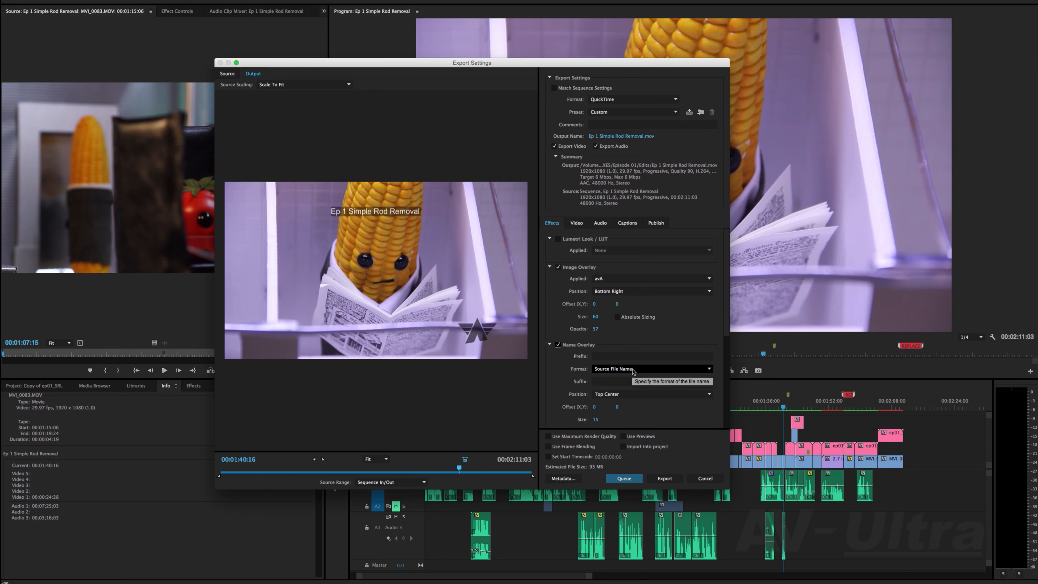
left_click(633, 370)
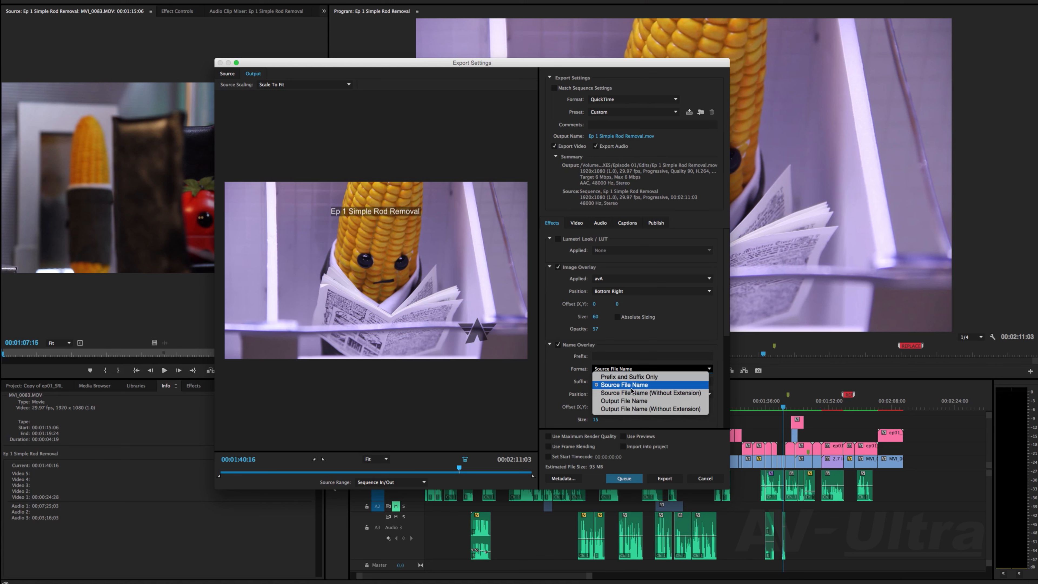
left_click(629, 377)
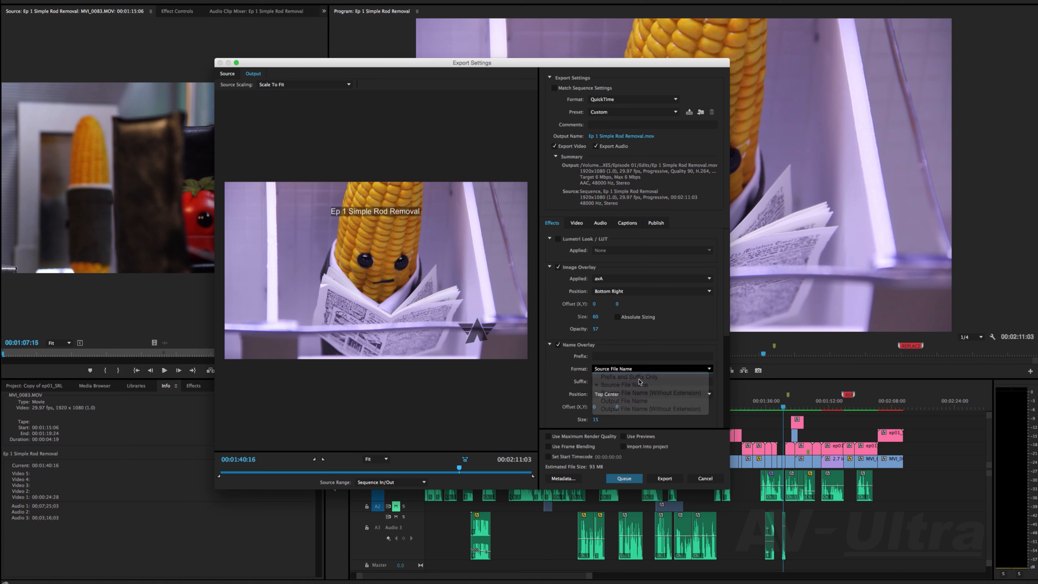
left_click(629, 356)
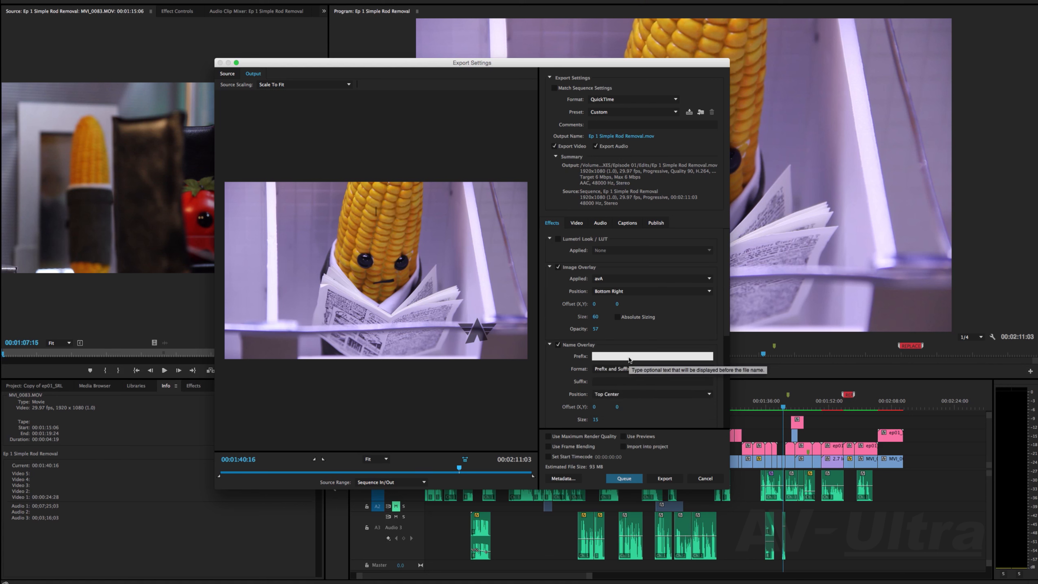
type("REVIEW COPY-")
left_click(615, 382)
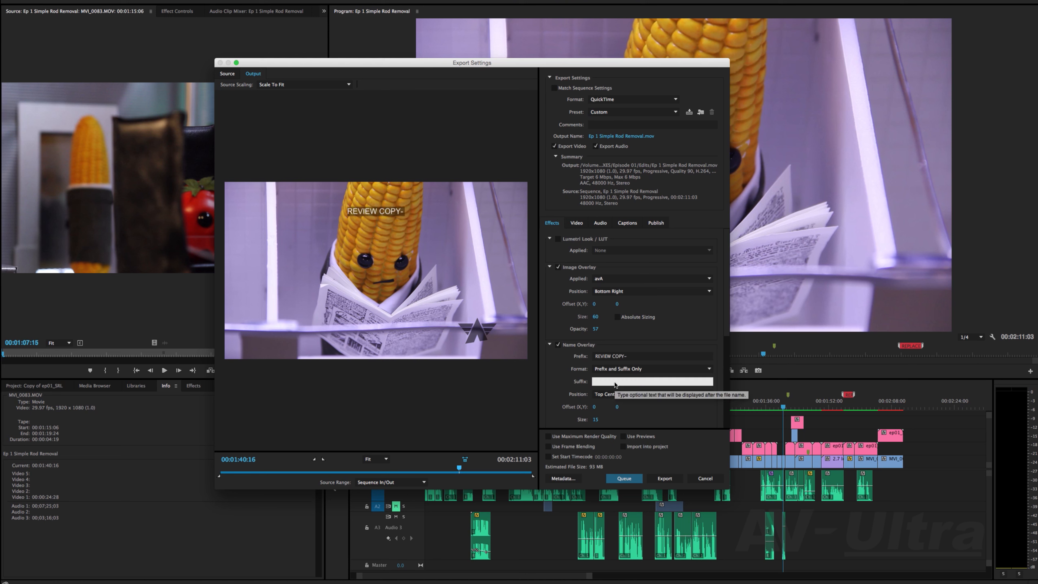
type("EMMALEE")
key("Return")
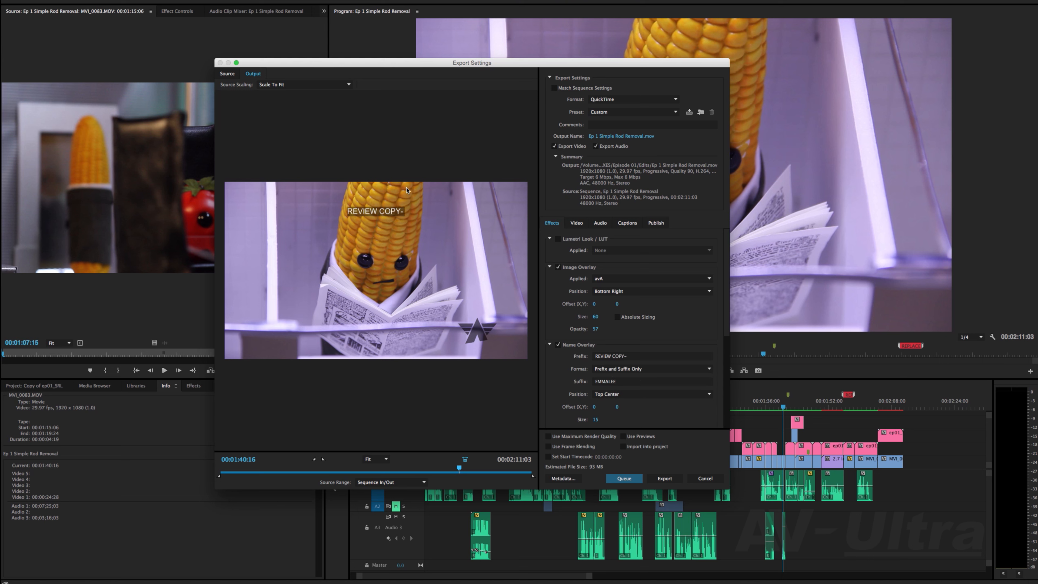
left_click(633, 358)
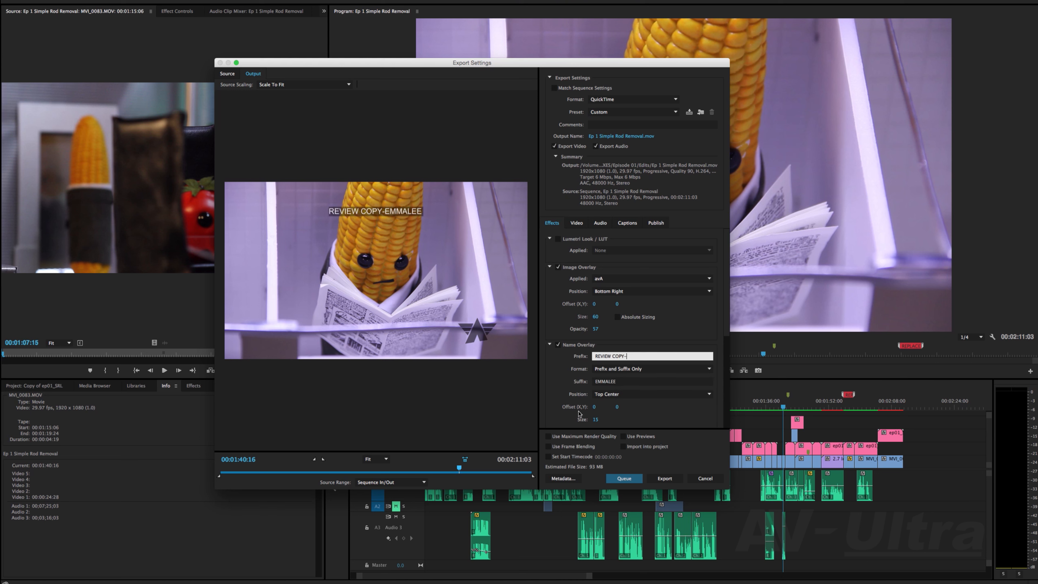
- Place the name overlay at Bottom Center and set its size to 12
left_click(601, 394)
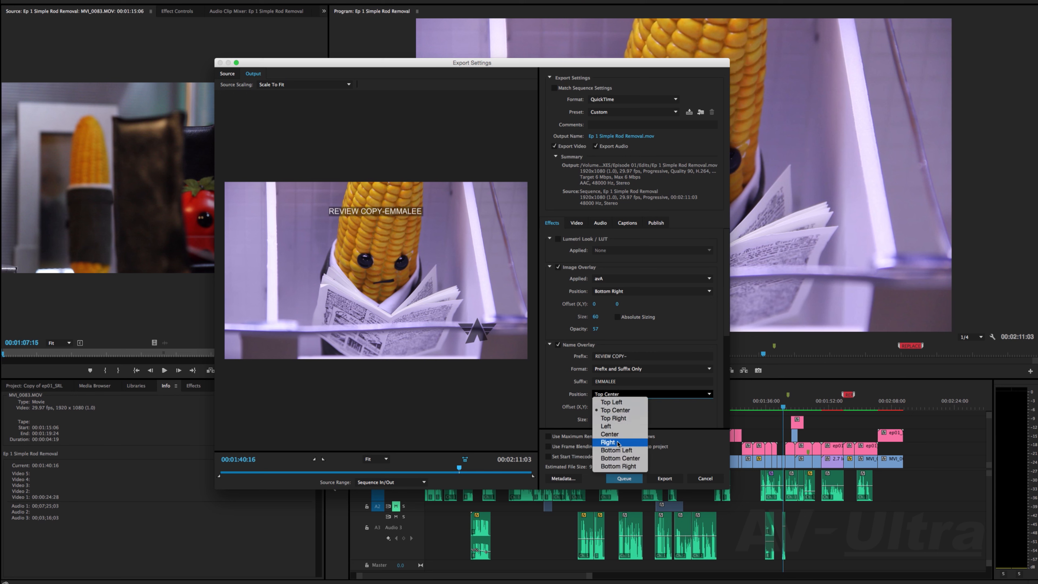
left_click(621, 458)
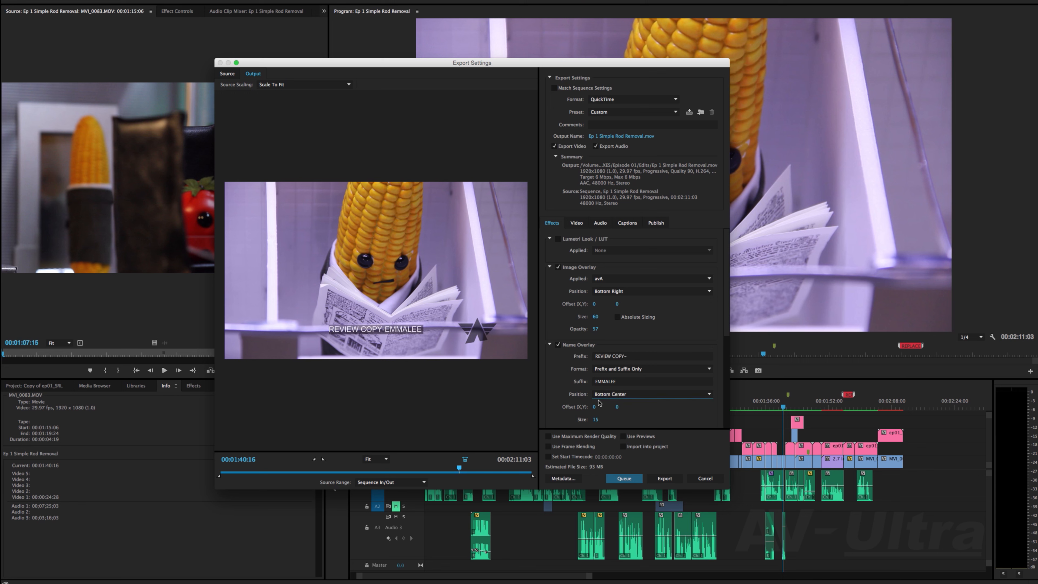
left_click_drag(597, 419, 592, 419)
- Enable the timecode overlay and set its vertical offset to 67 so it sits below the name overlay
scroll(551, 289, "down", 4)
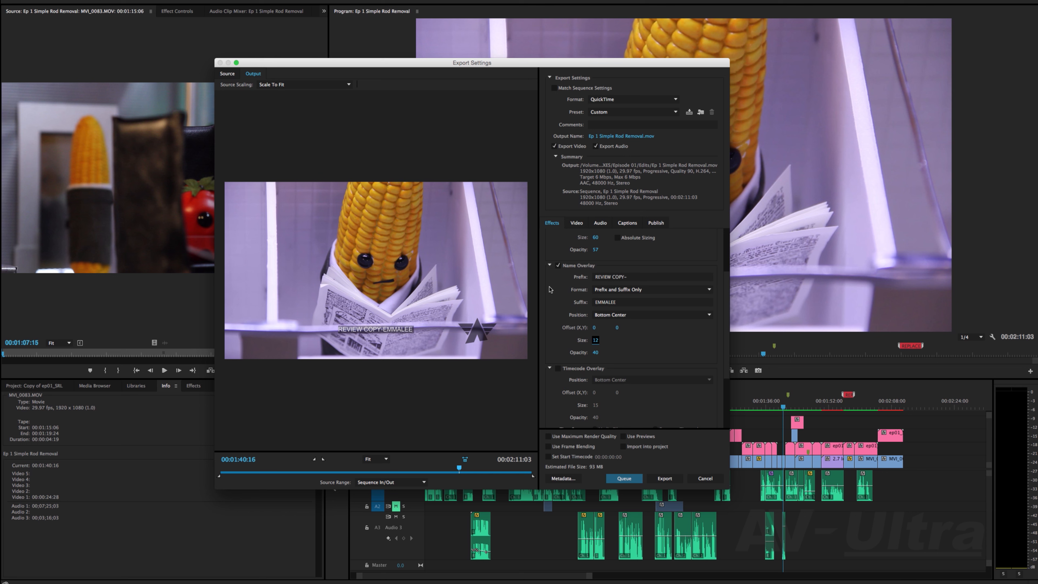
left_click(557, 369)
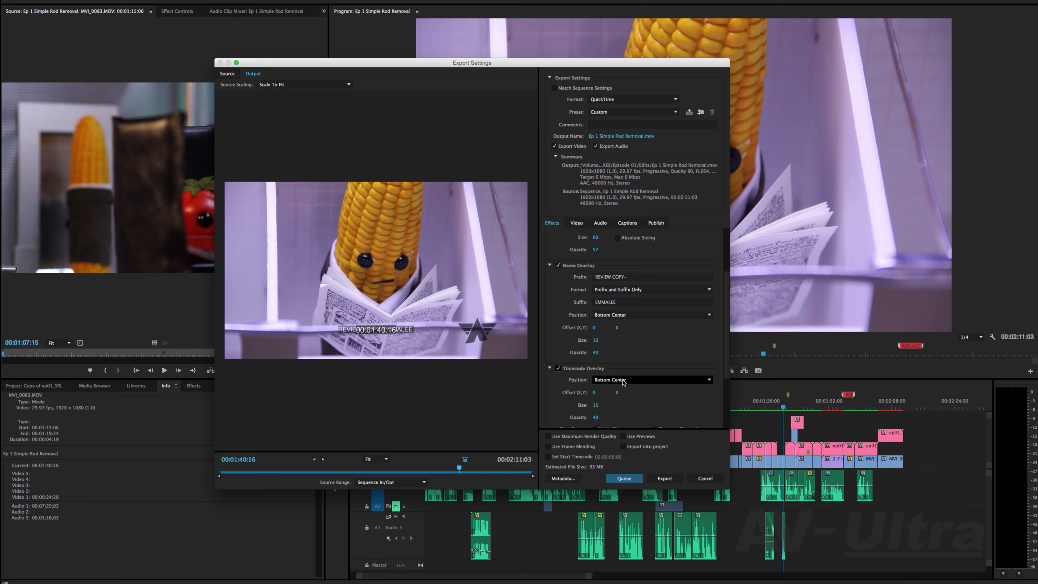
left_click_drag(616, 394, 716, 374)
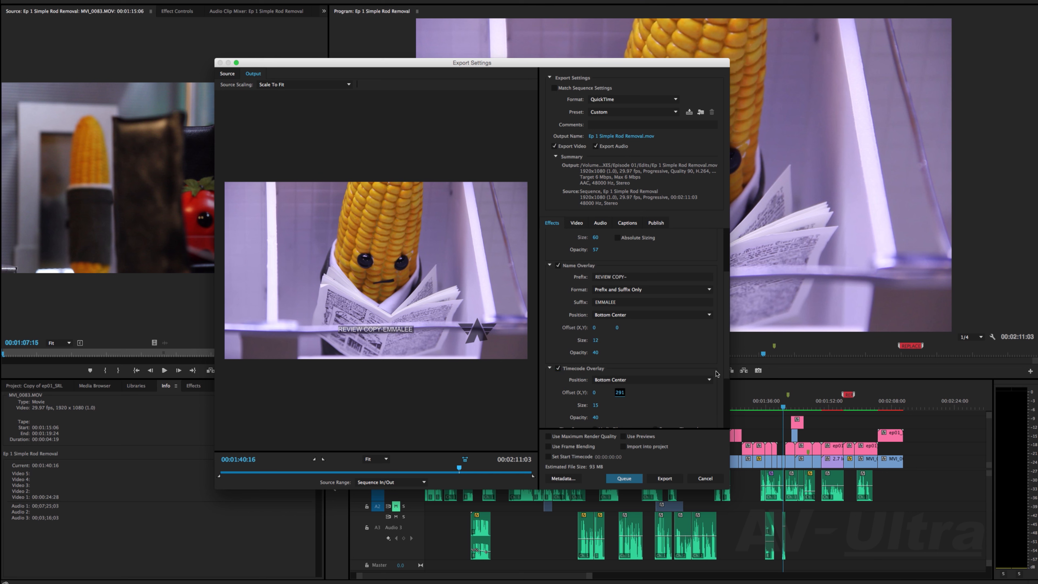
type("102")
left_click_drag(624, 393, 606, 396)
- Enable Time Tuner and try duration changes including -10% and 10%
scroll(559, 402, "down", 5)
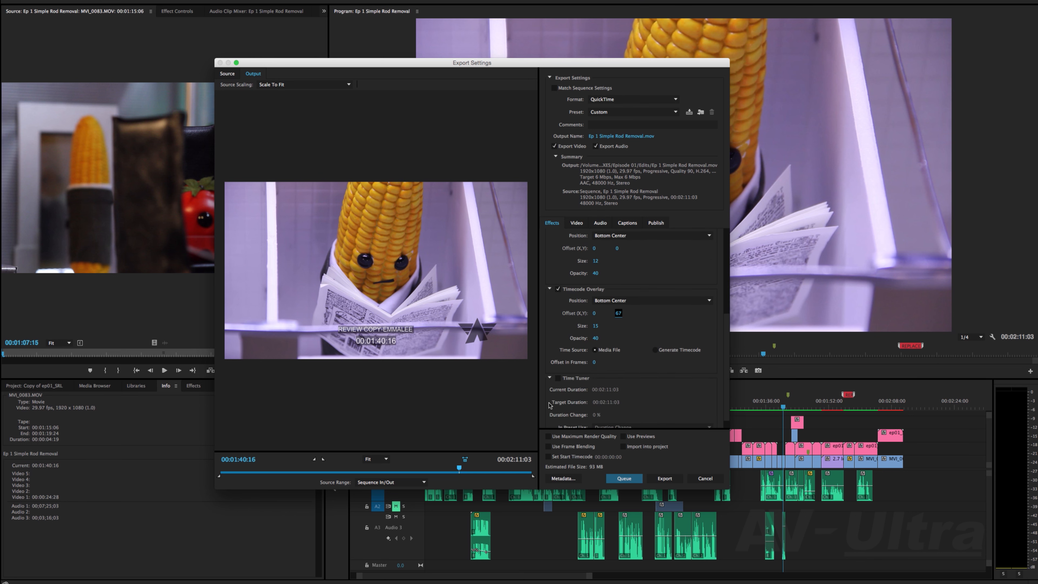
scroll(600, 393, "down", 1)
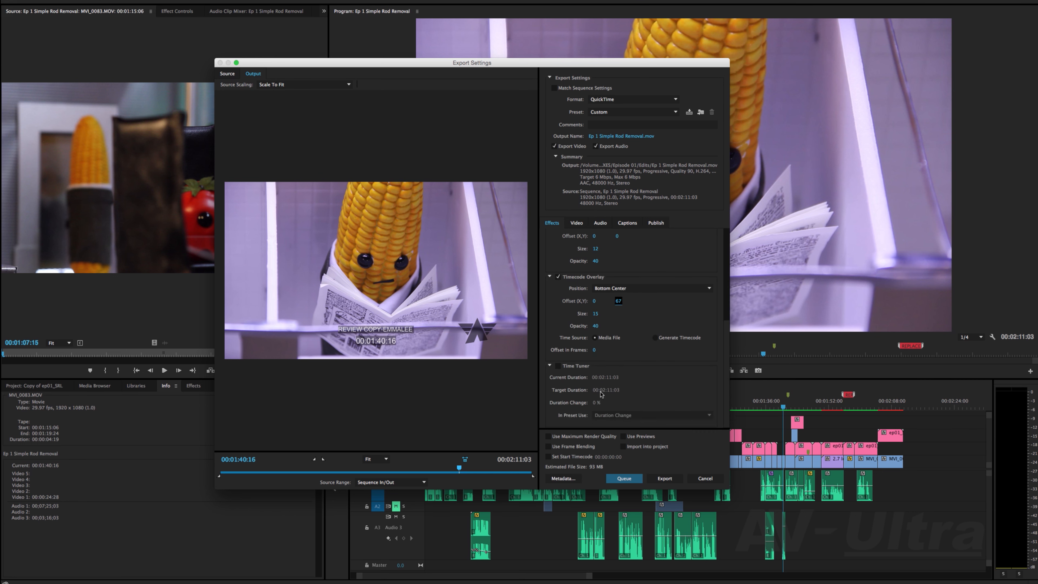
left_click(558, 366)
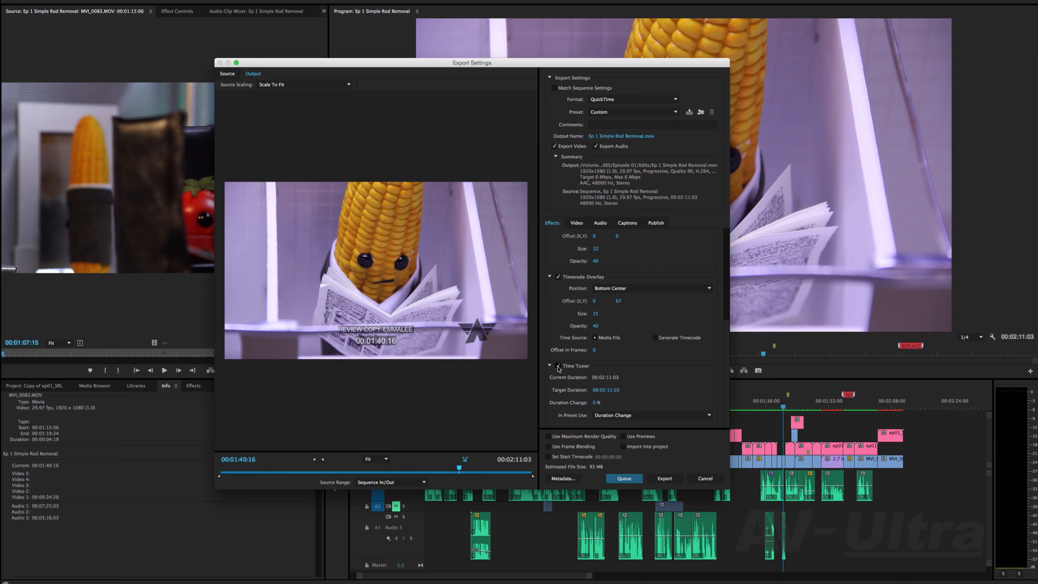
left_click(596, 403)
type("-10")
key("Return")
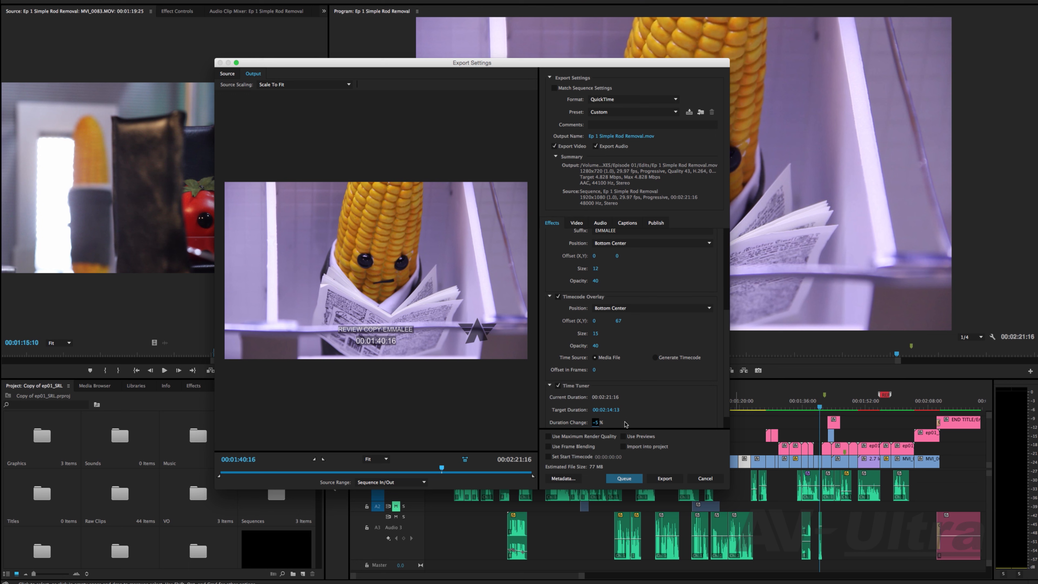
type("10")
left_click_drag(612, 422, 606, 422)
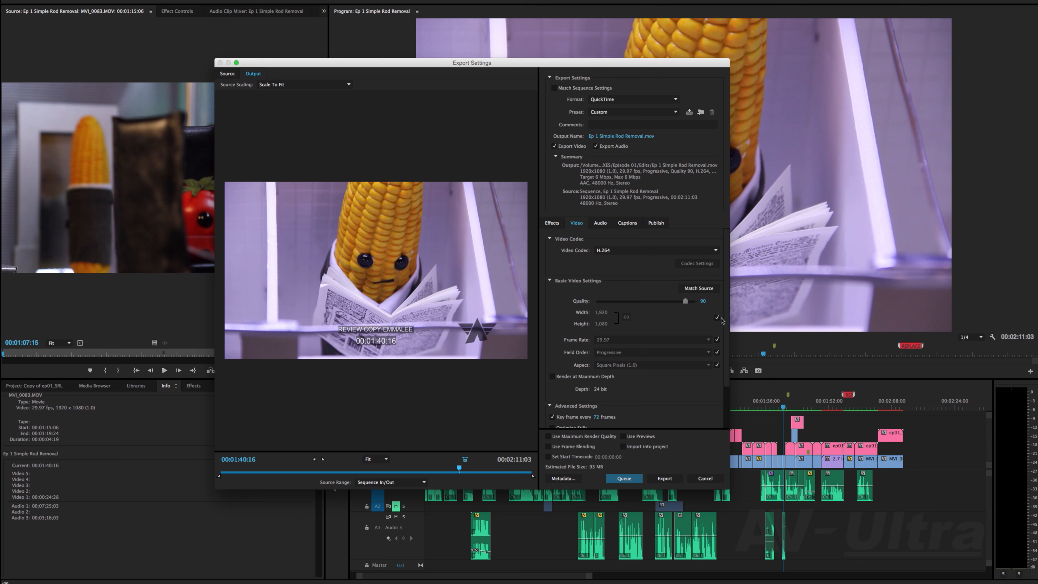
- Stop matching the frame size to the source and set the width to 1280 with the aspect ratio locked
left_click(717, 319)
left_click(604, 312)
type("1280")
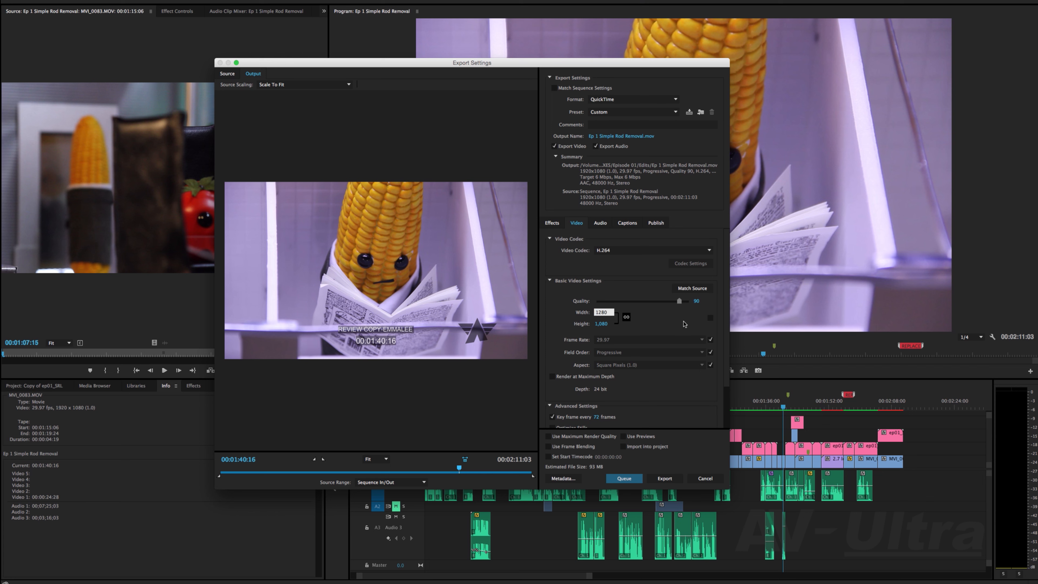
key("Return")
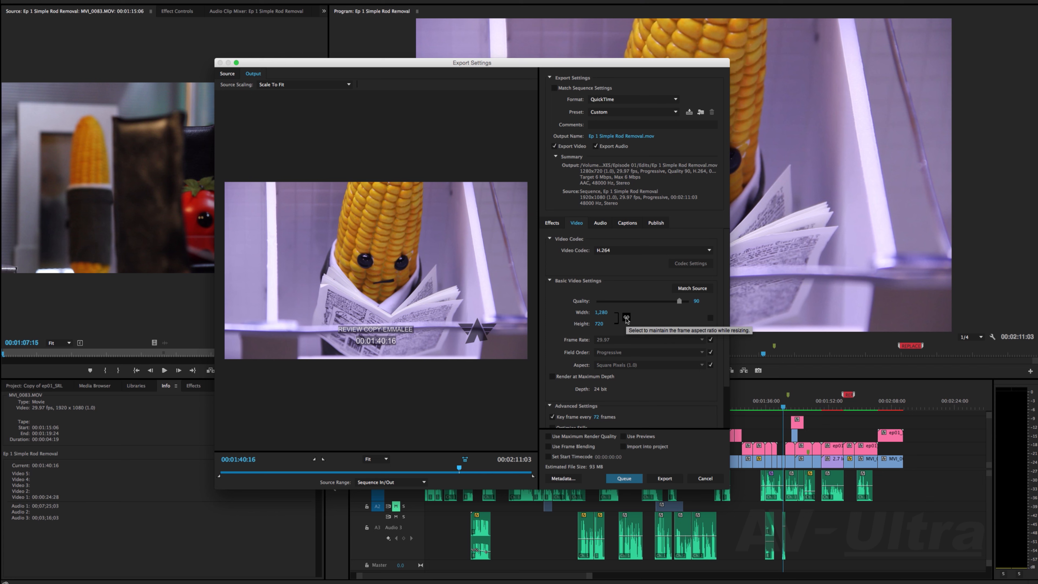
- Unlock the frame aspect ratio, try narrower widths down to 653, and restore the width to 1280
left_click(626, 318)
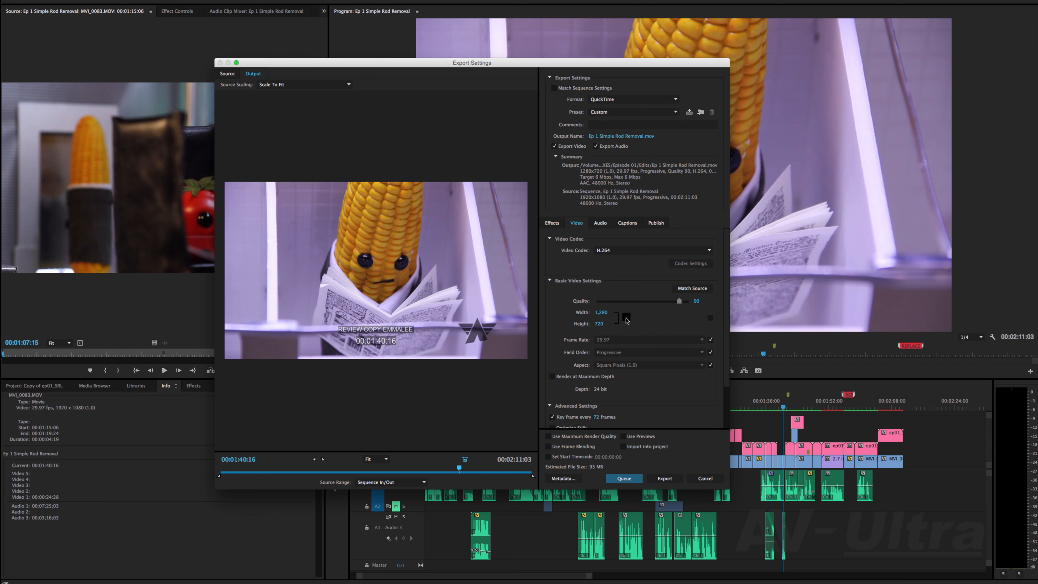
left_click_drag(601, 312, 472, 310)
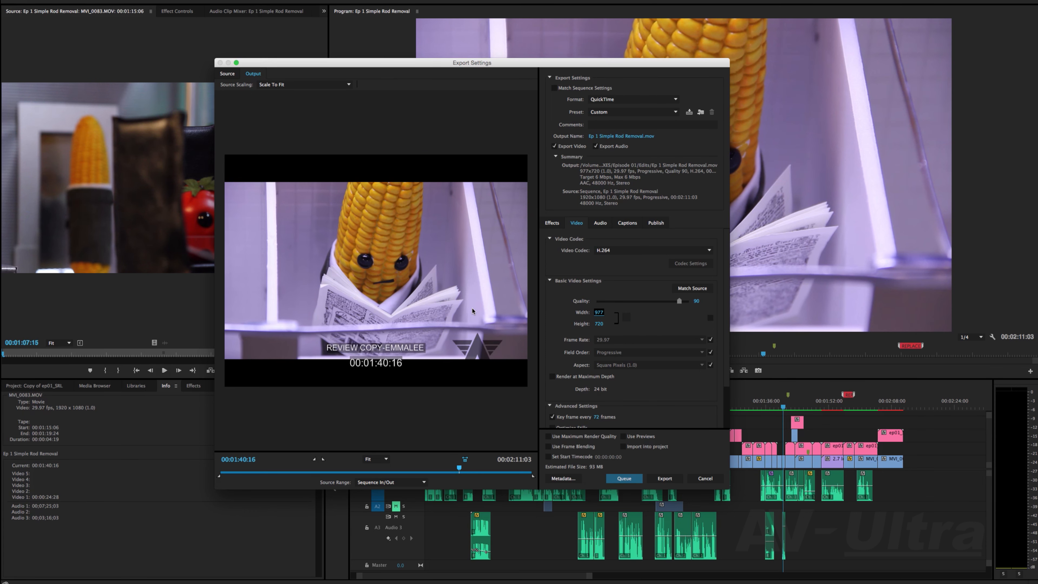
left_click_drag(602, 312, 542, 314)
left_click_drag(598, 313, 534, 321)
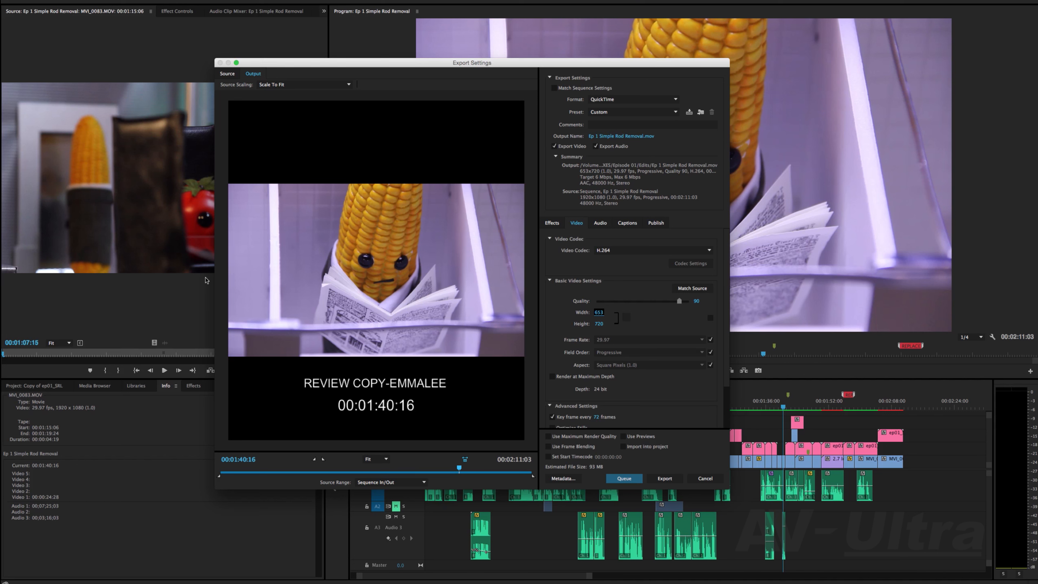
left_click(599, 313)
type("1280")
key("Return")
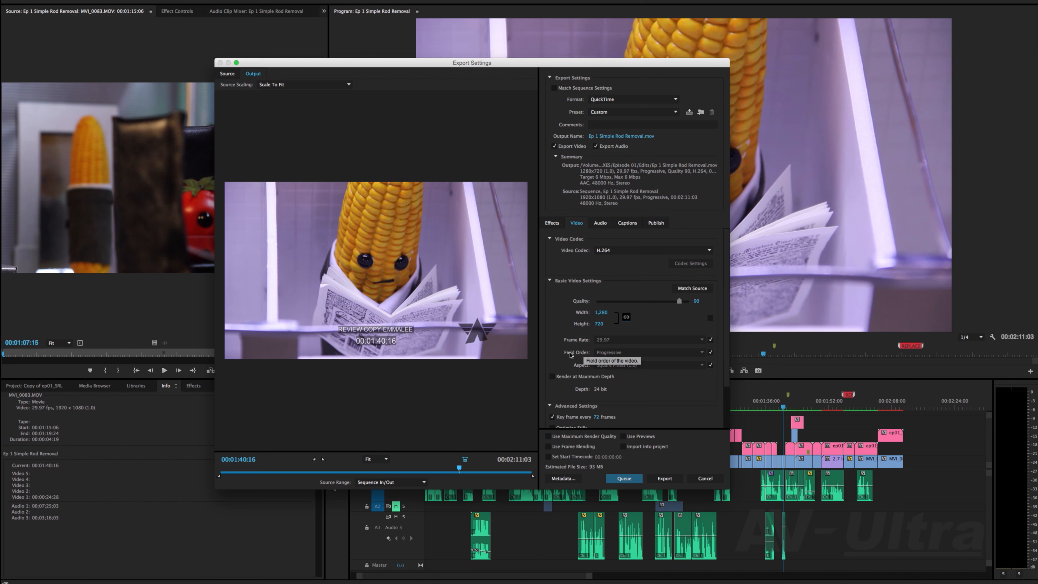
- Check the source-matching options for the field order and pixel aspect ratio
left_click(712, 352)
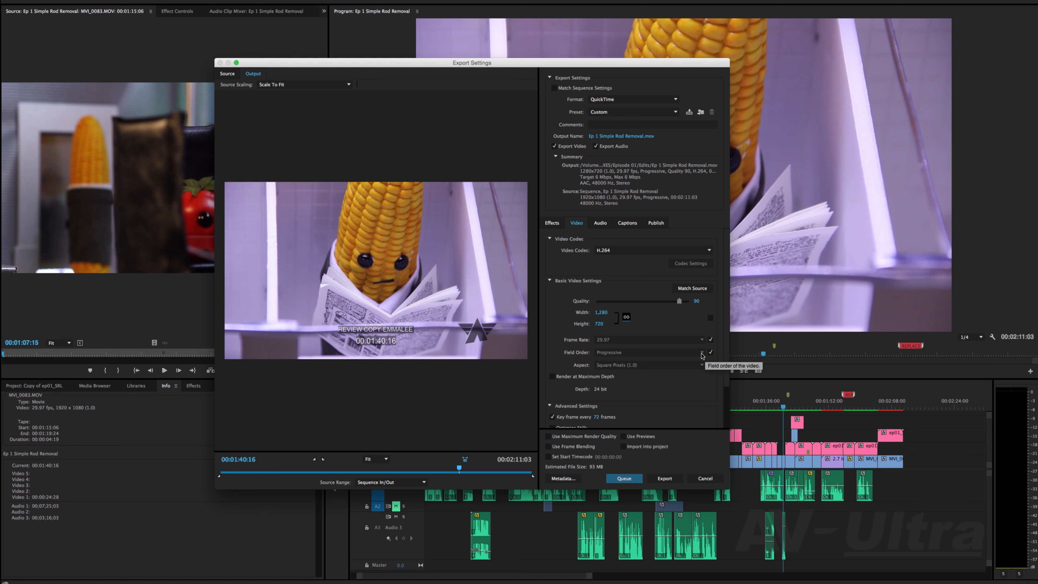
left_click(711, 366)
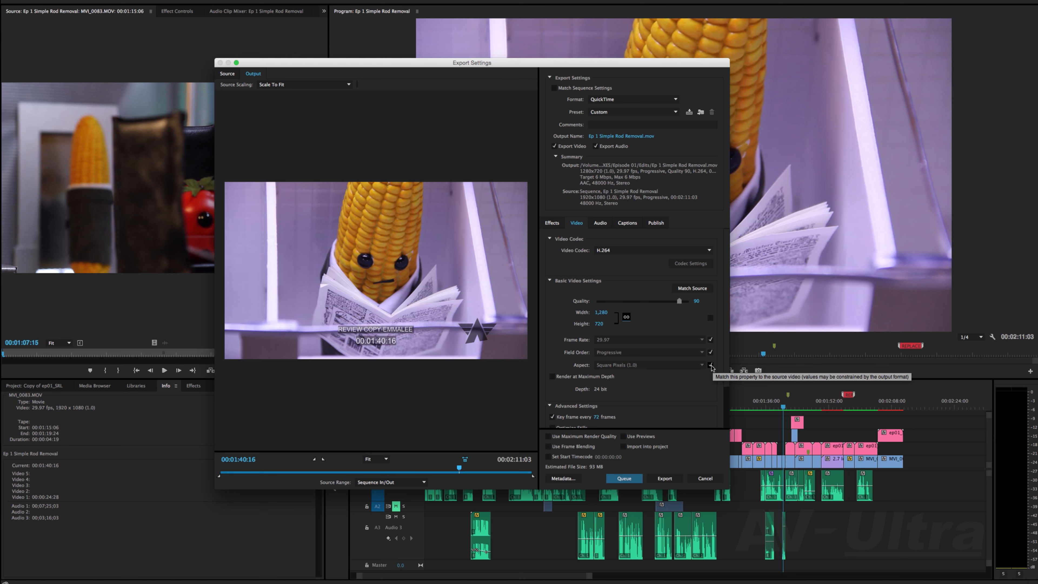
- Unlink the pixel aspect ratio from the source to review its options, and match it to the source again
left_click(712, 366)
left_click(702, 365)
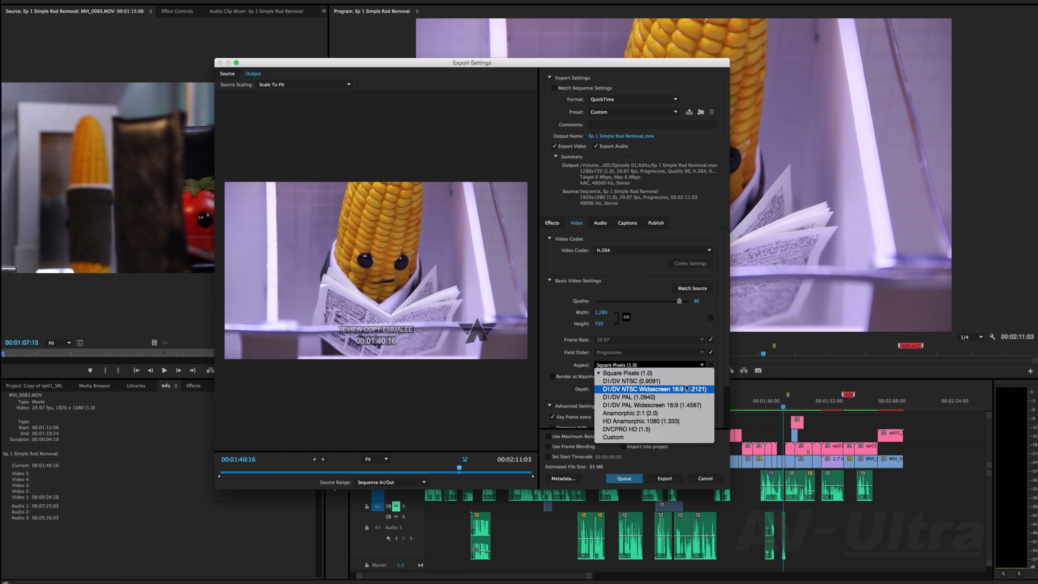
left_click(716, 363)
left_click(711, 364)
scroll(726, 358, "down", 2)
scroll(726, 358, "down", 3)
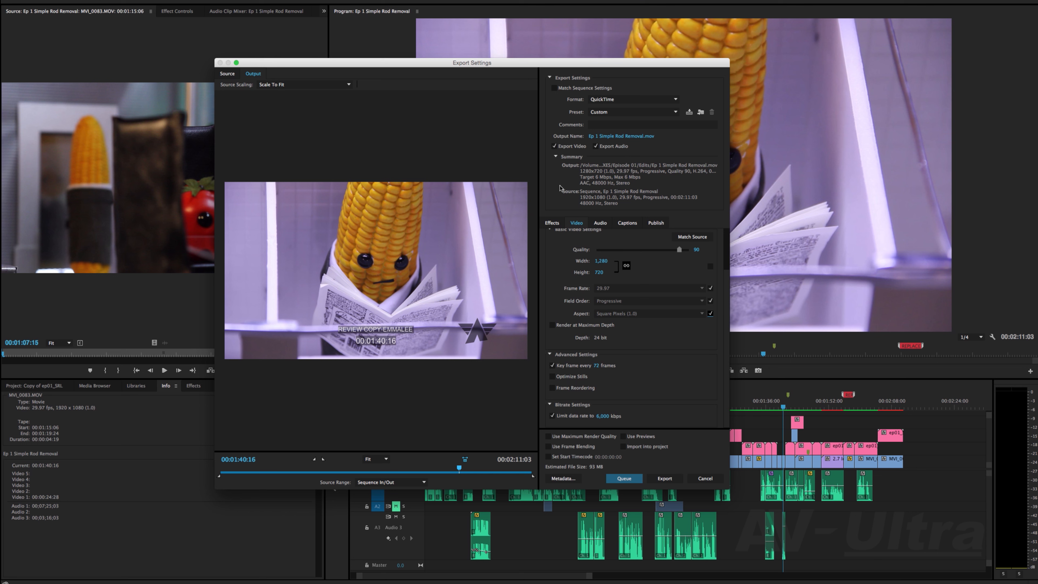
- Review the available audio codecs while keeping AAC, and check the caption export options
left_click(601, 223)
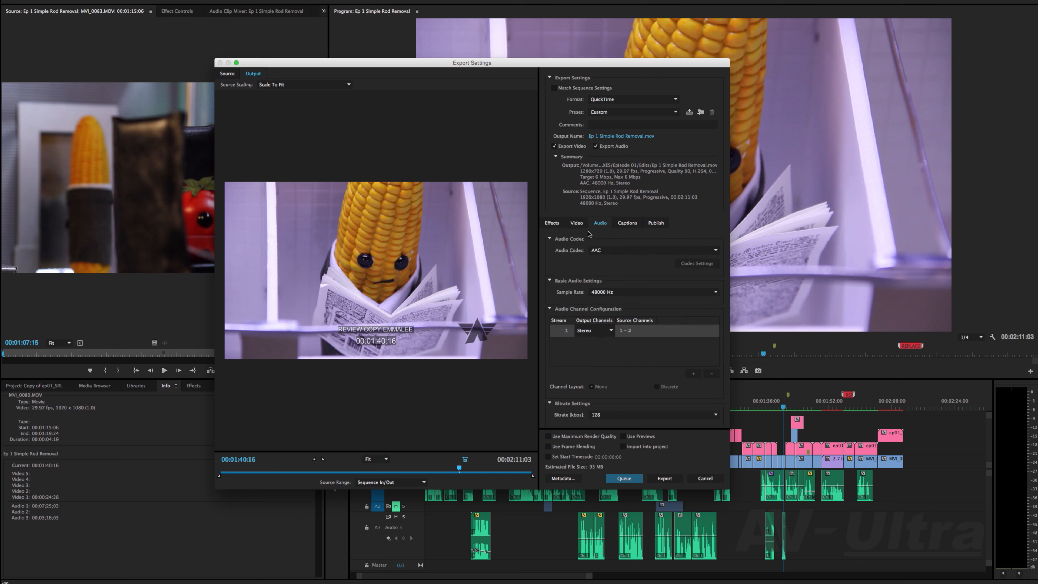
left_click(579, 224)
scroll(695, 270, "up", 3)
left_click(600, 223)
left_click(631, 252)
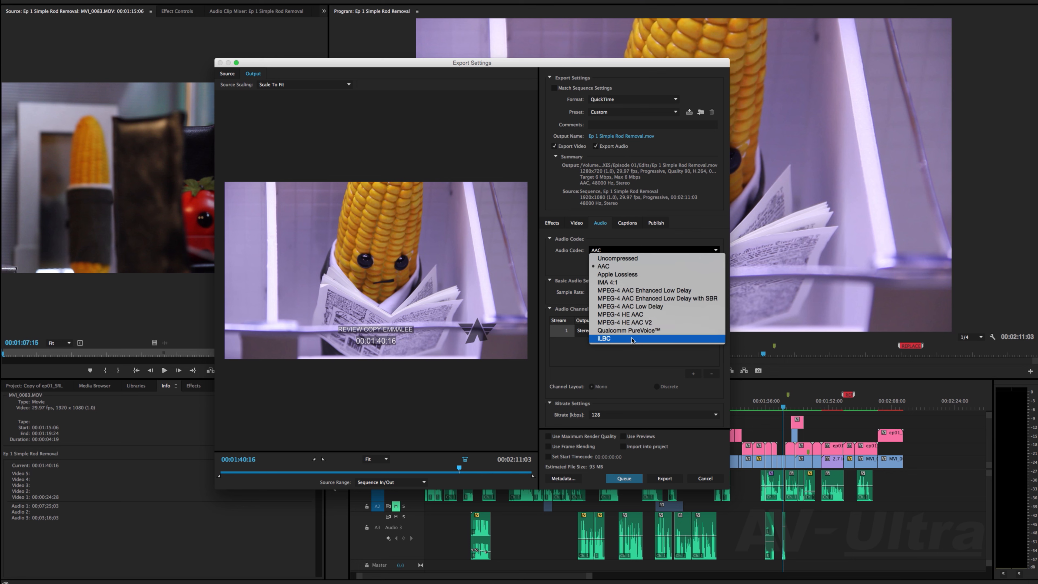
left_click(625, 269)
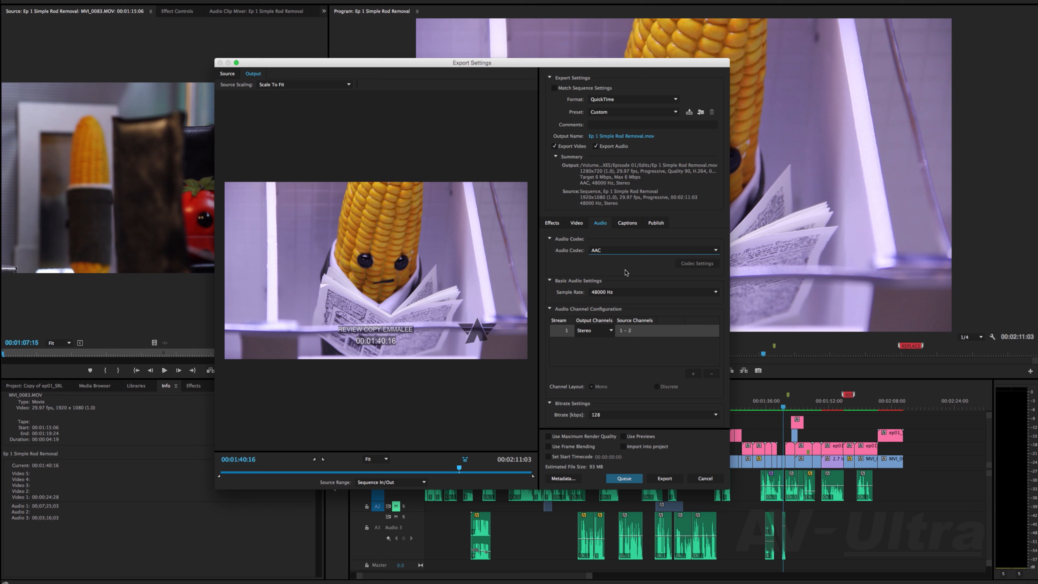
left_click(628, 224)
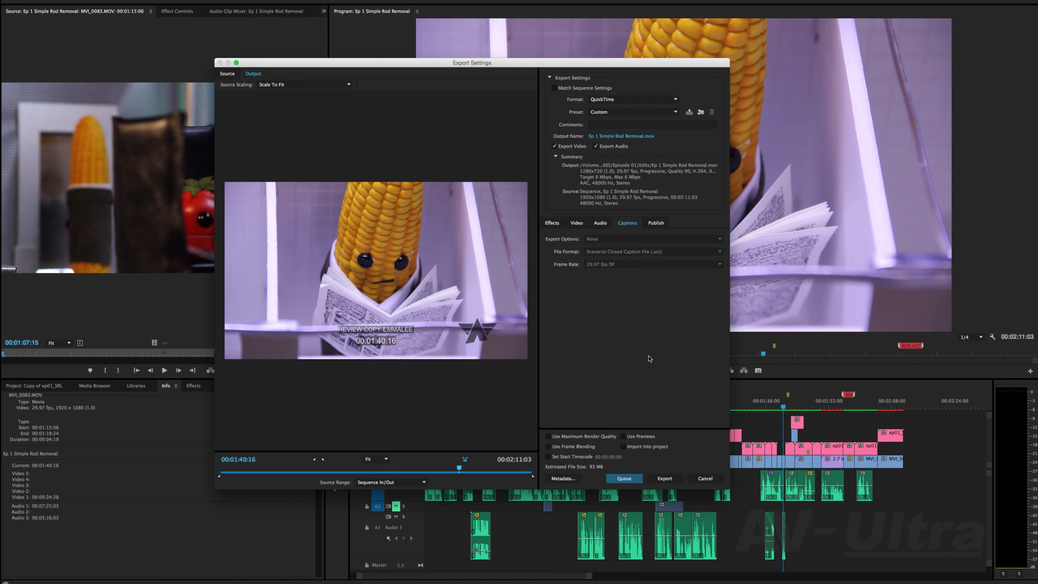
- Try enabling publishing to YouTube and Vimeo, and switch both off again
left_click(654, 224)
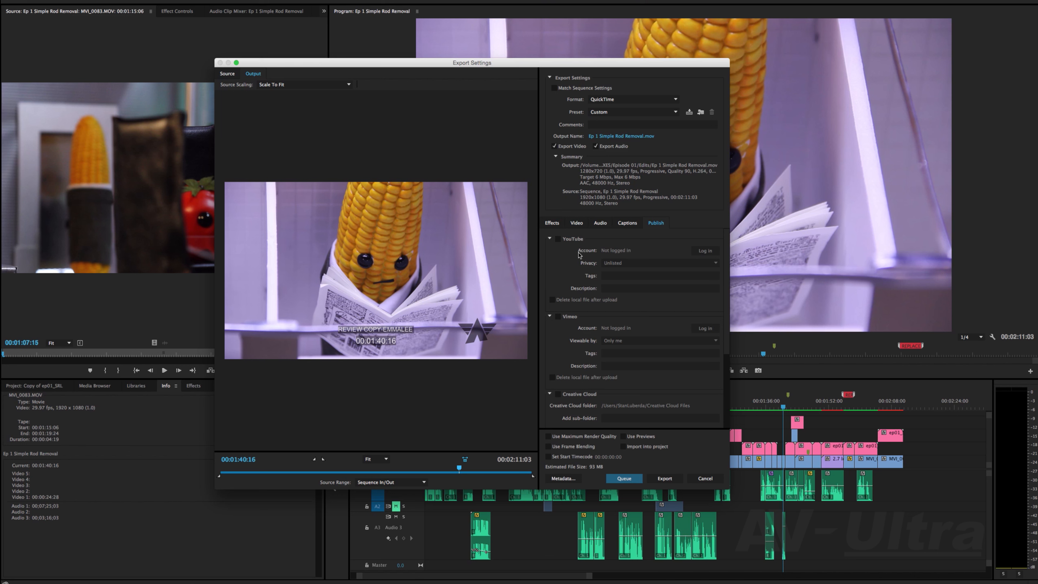
left_click(559, 240)
left_click(664, 263)
left_click(642, 251)
left_click(558, 317)
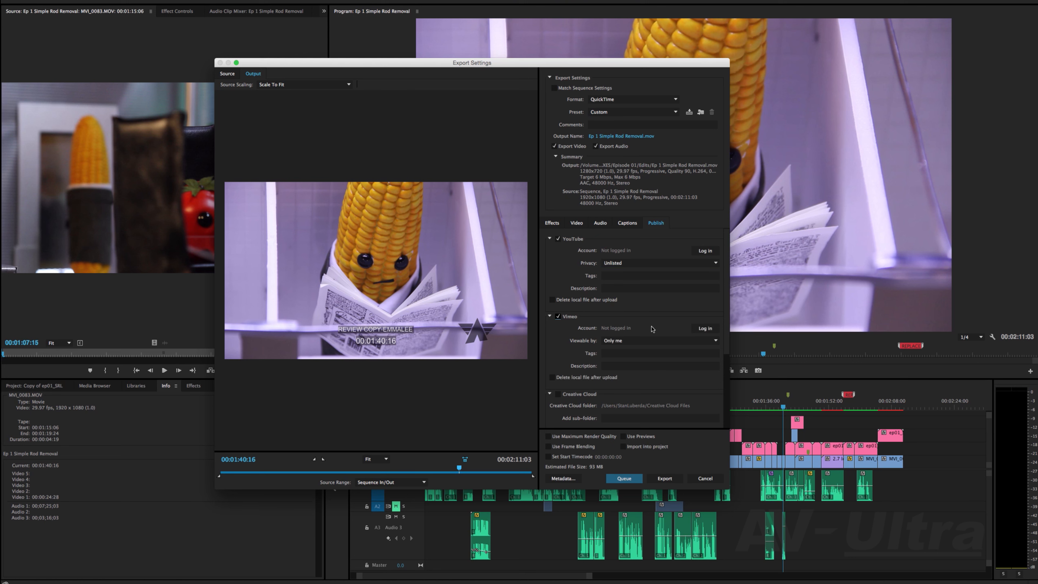
left_click(559, 317)
left_click(558, 239)
left_click(558, 239)
left_click(558, 317)
left_click(558, 239)
left_click(558, 316)
- Collapse the Creative Cloud publishing options, try enabling FTP publishing with its username field, and disable FTP again
scroll(558, 311, "down", 5)
left_click(558, 296)
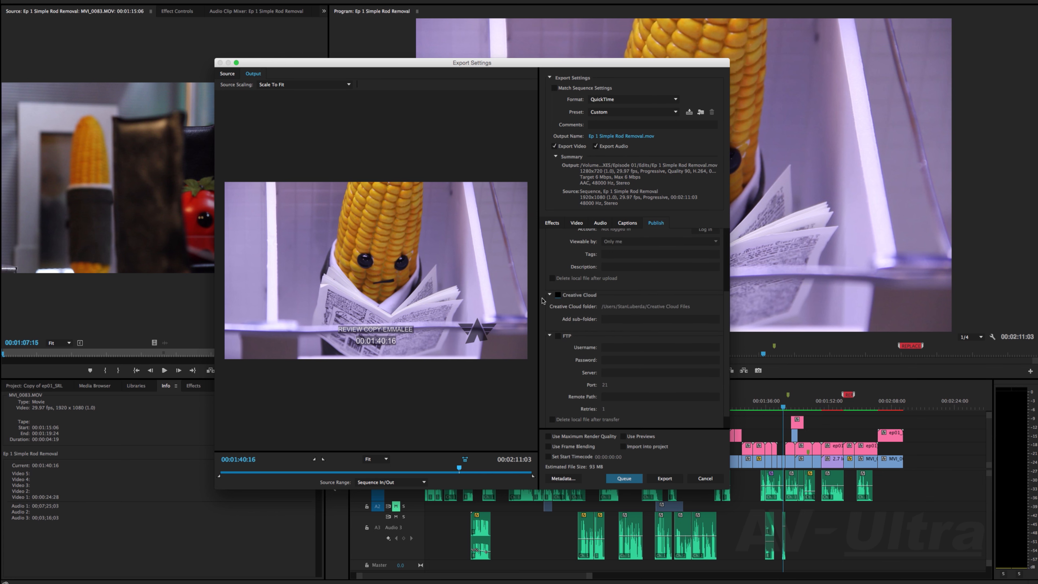
left_click(548, 295)
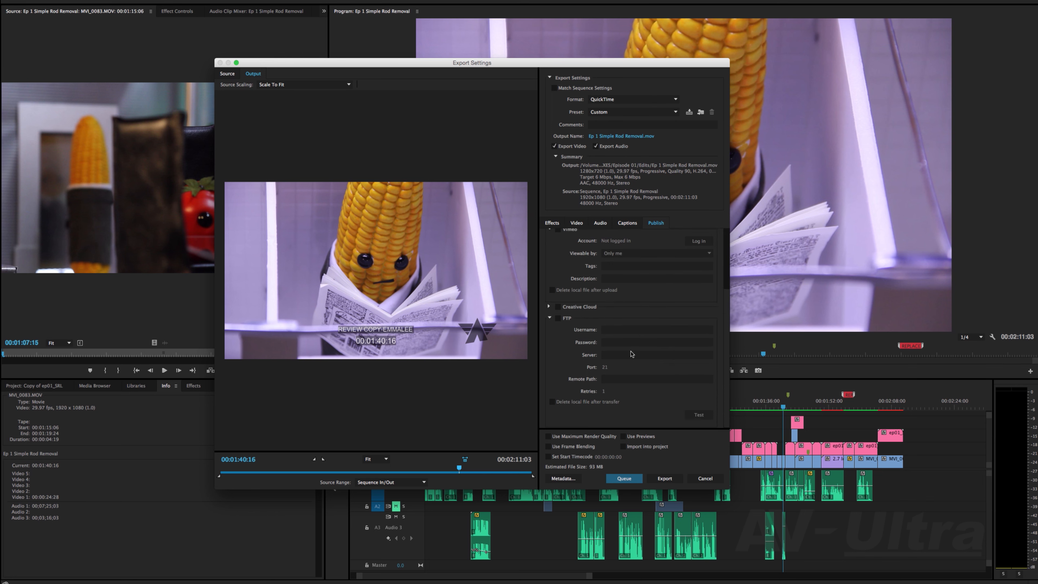
left_click(558, 319)
left_click(611, 330)
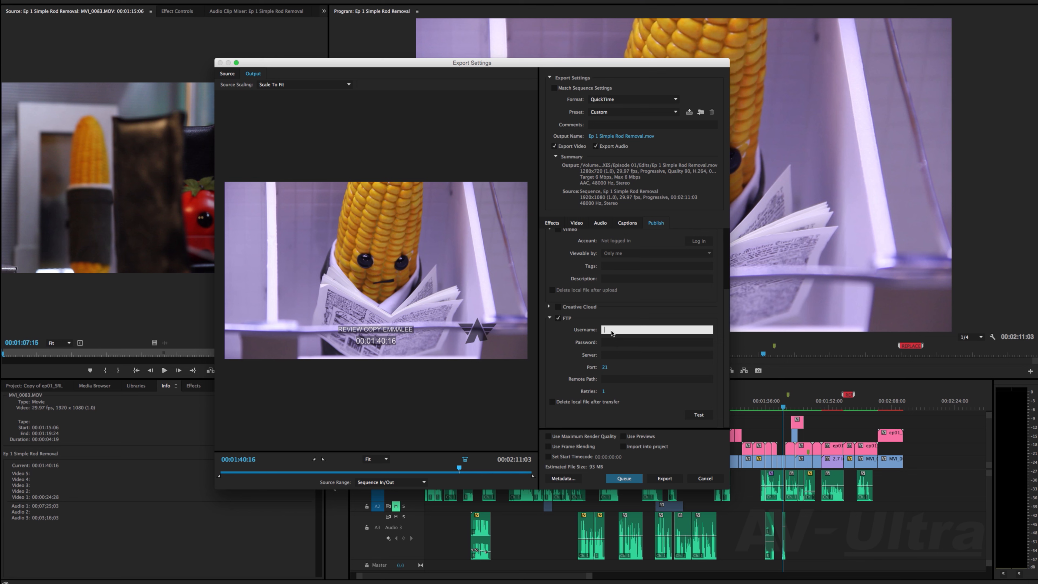
left_click(558, 319)
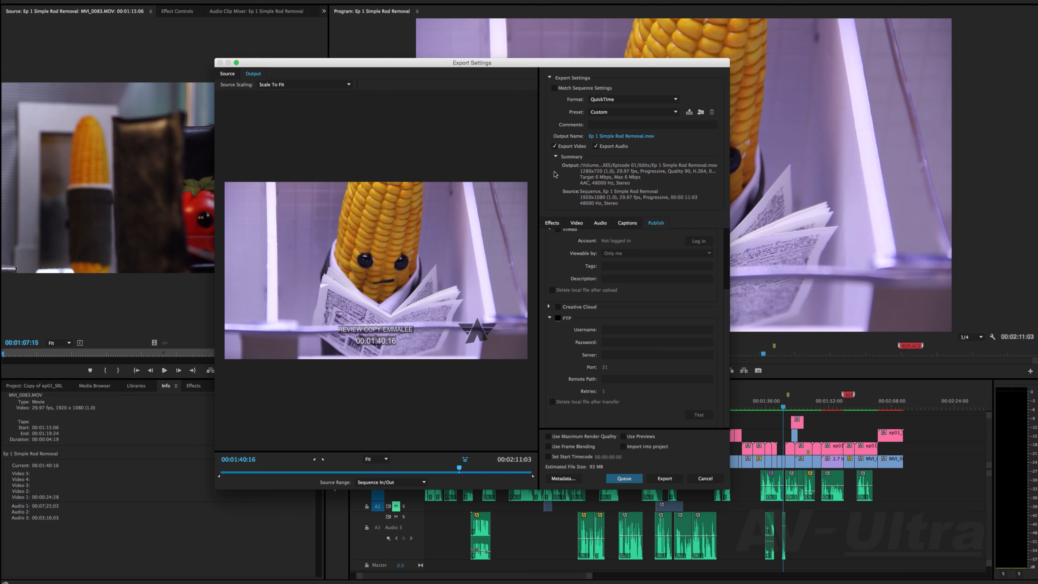
- Save the current video export settings as a new preset named as a 720p H.264 review copy for the reviewer
left_click(576, 222)
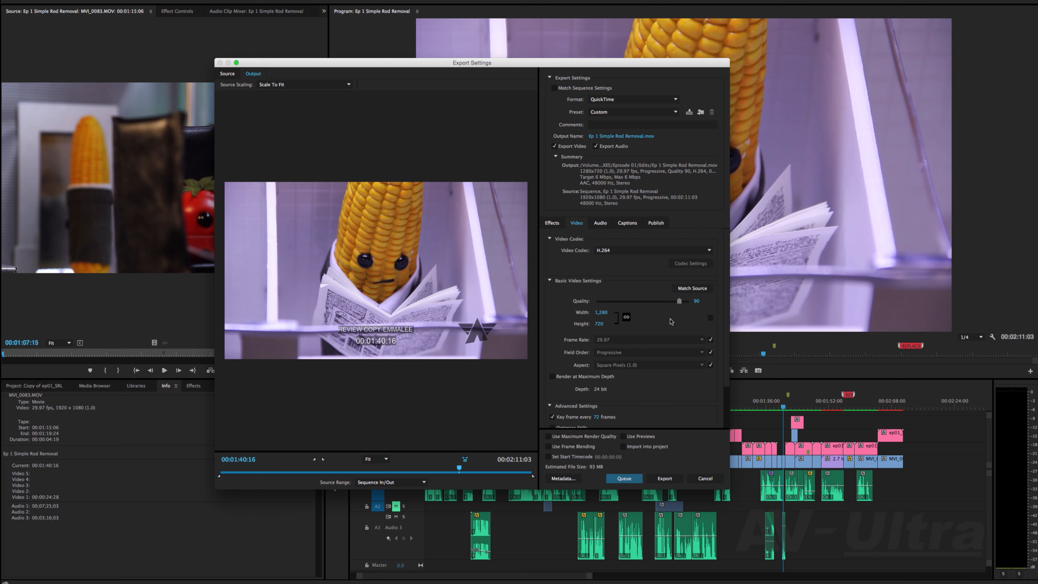
scroll(721, 373, "down", 3)
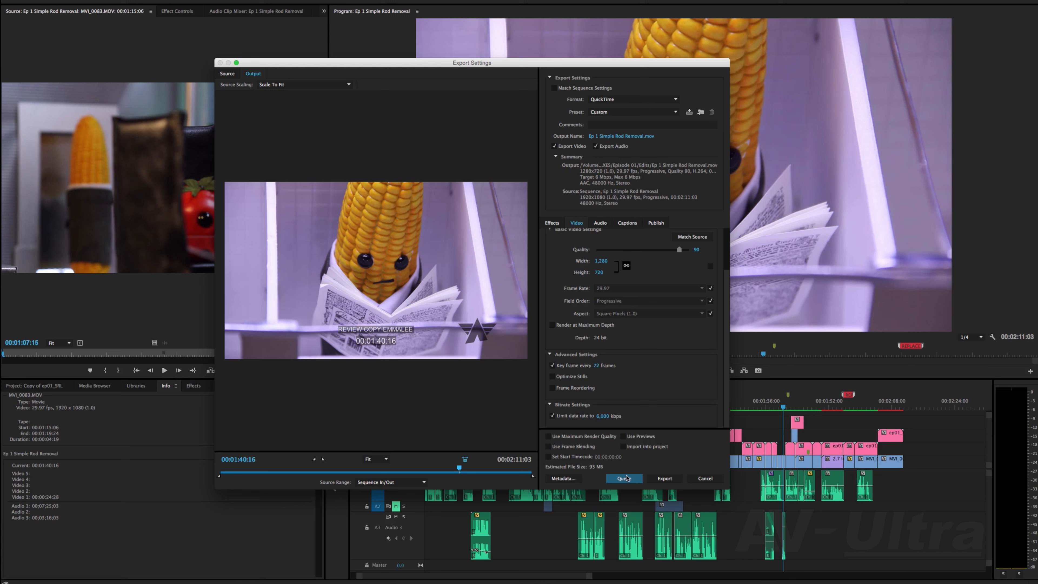
scroll(727, 399, "up", 3)
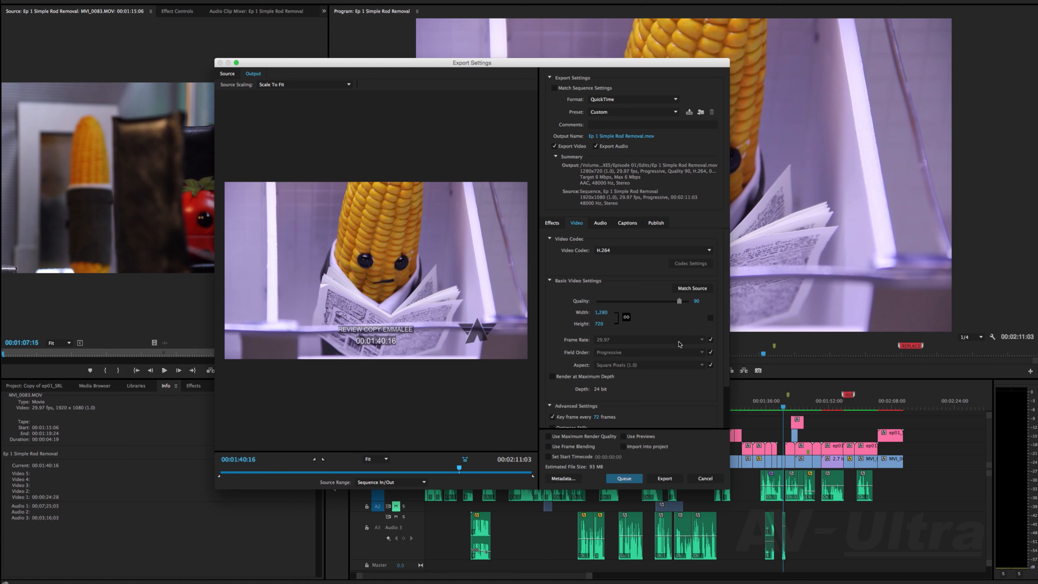
left_click(690, 112)
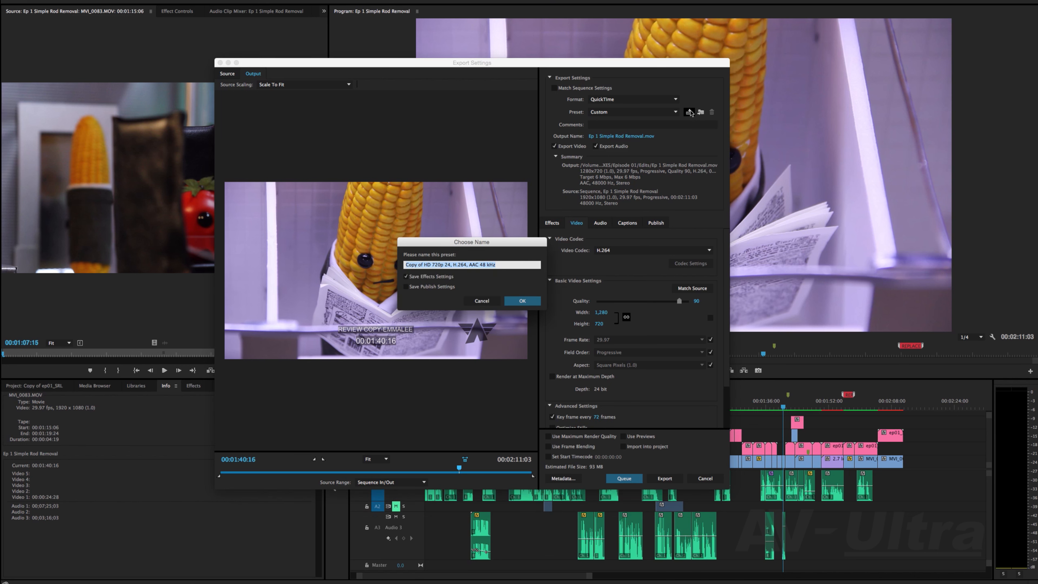
type("Review f")
key("BackSpace")
type("copy 720p for emmalee h.264")
left_click(478, 264)
type("264")
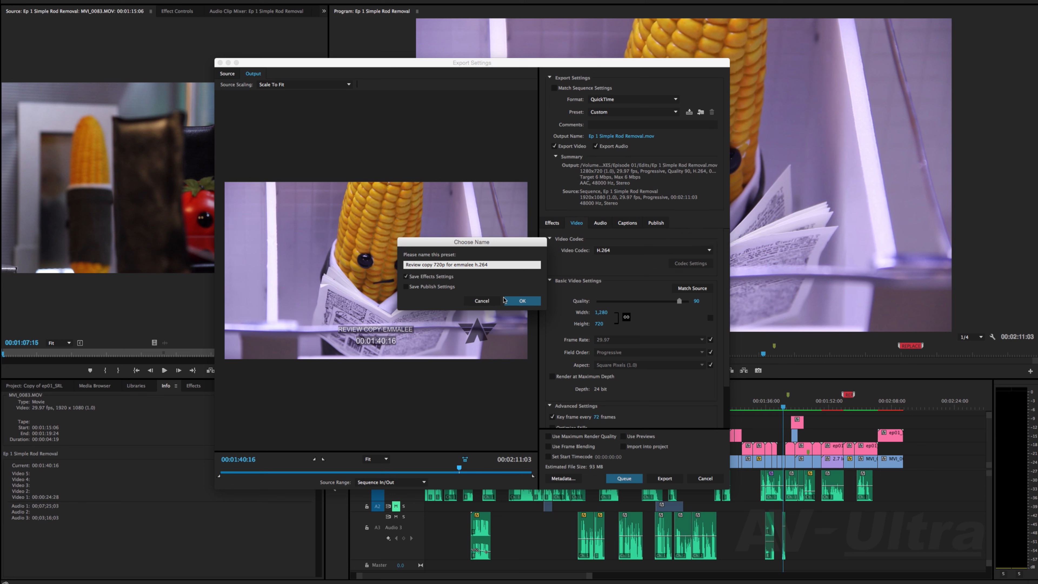
left_click(525, 301)
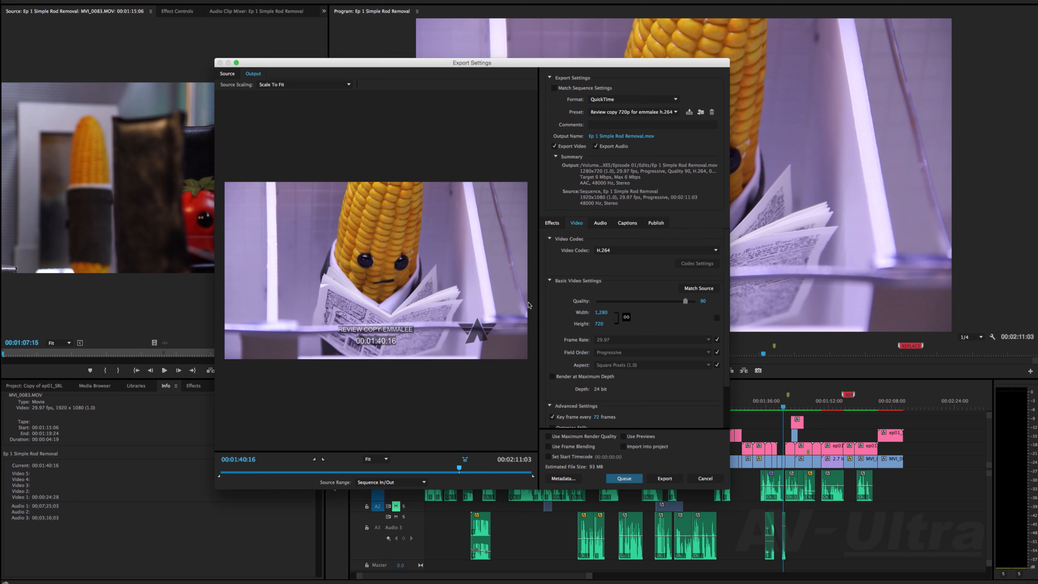
- Send the sequence to the Adobe Media Encoder queue and delete the "working with 120fps" job from it
left_click(636, 482)
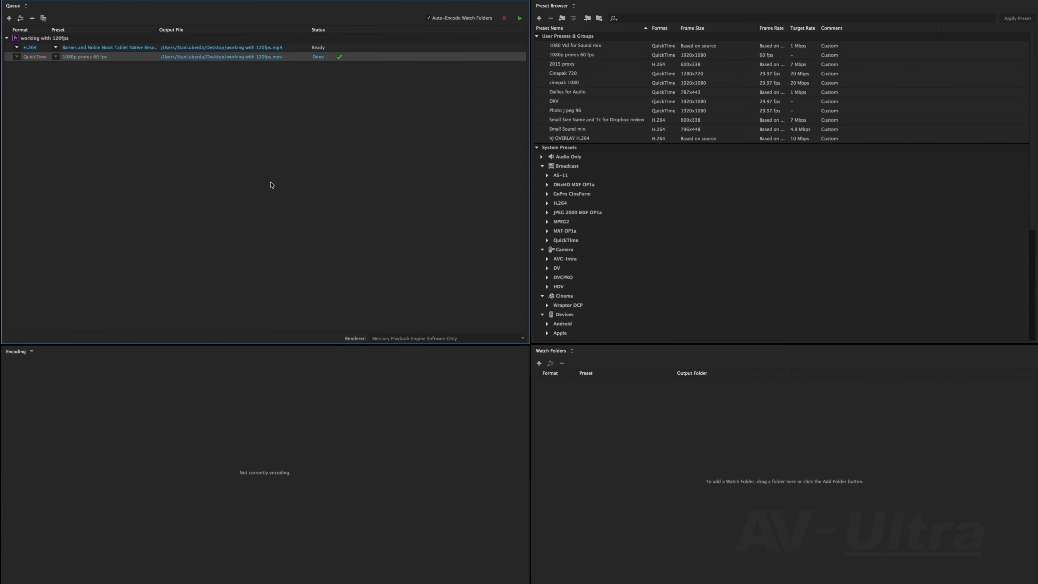
mouse_move(504, 582)
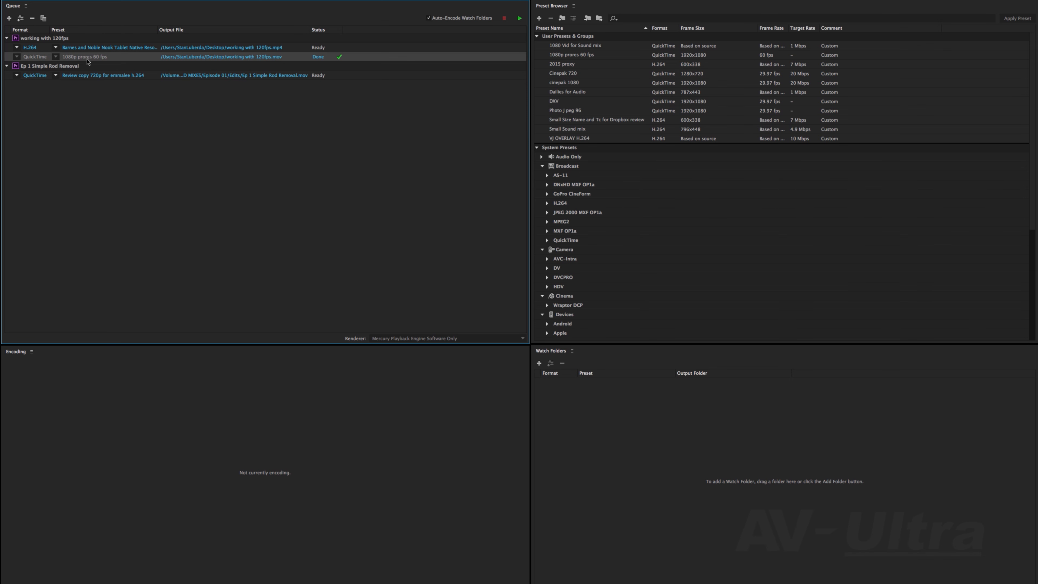
left_click(77, 67)
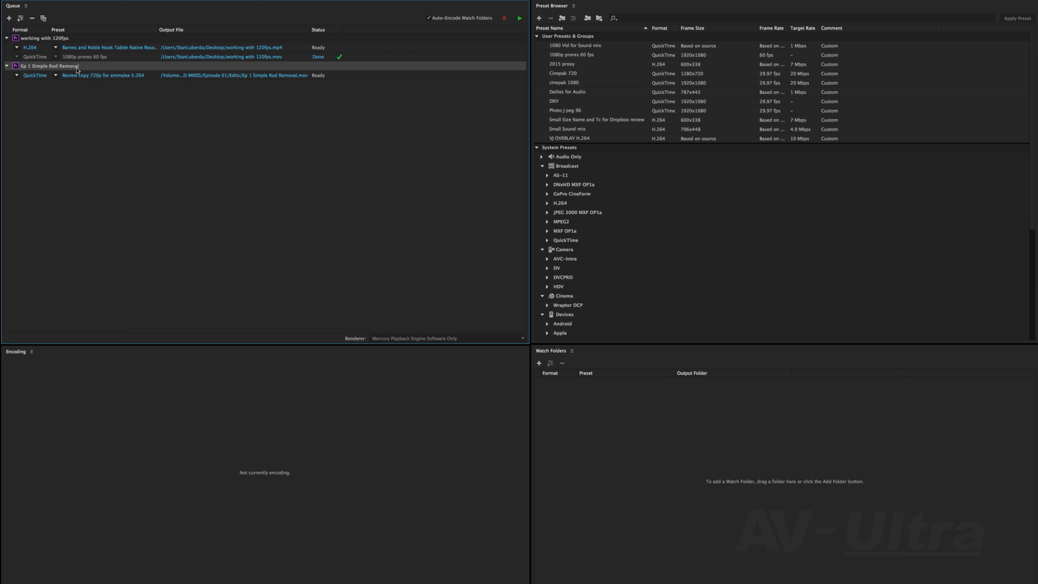
left_click(65, 41)
key("Delete")
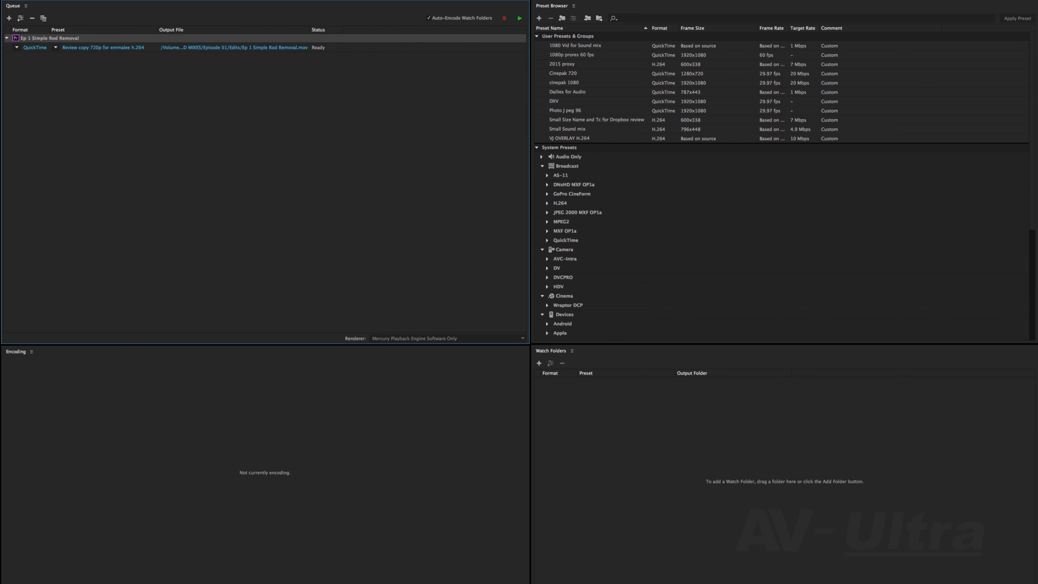
- Inspect the queued output's export settings, preview the frame at 00:01:26:02, and cancel without changes
left_click(86, 50)
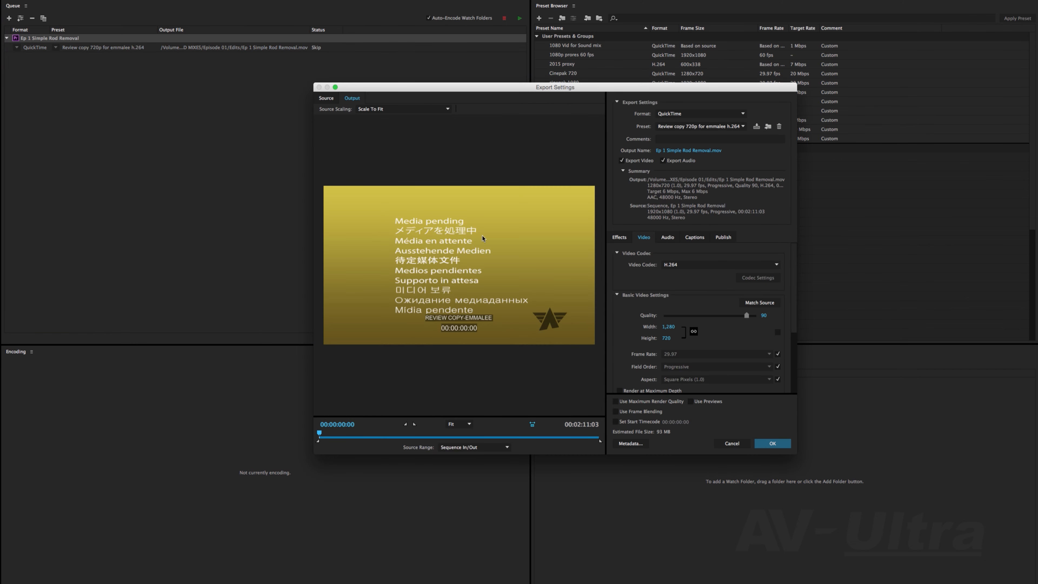
left_click(503, 435)
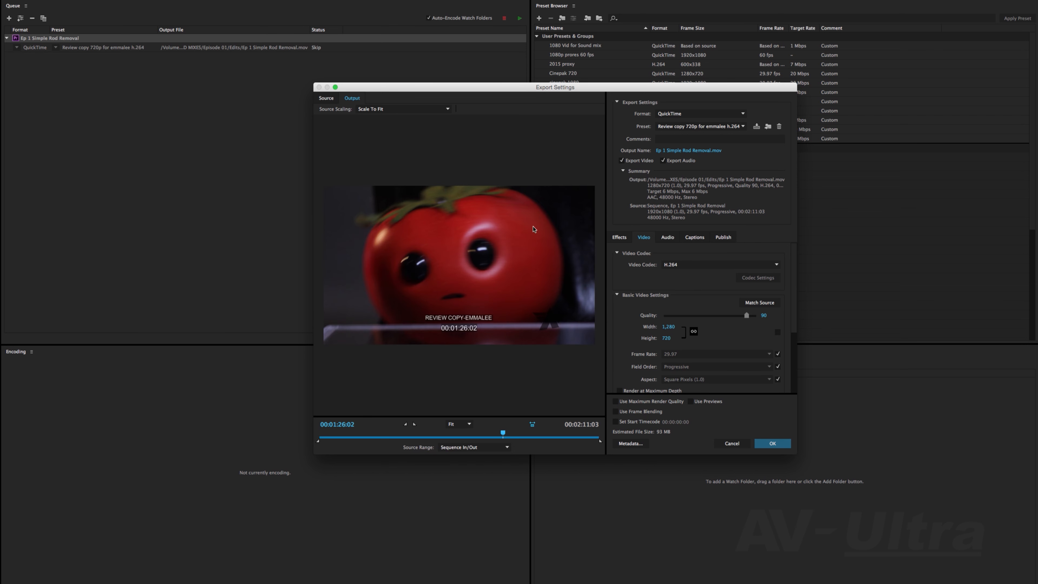
left_click(738, 445)
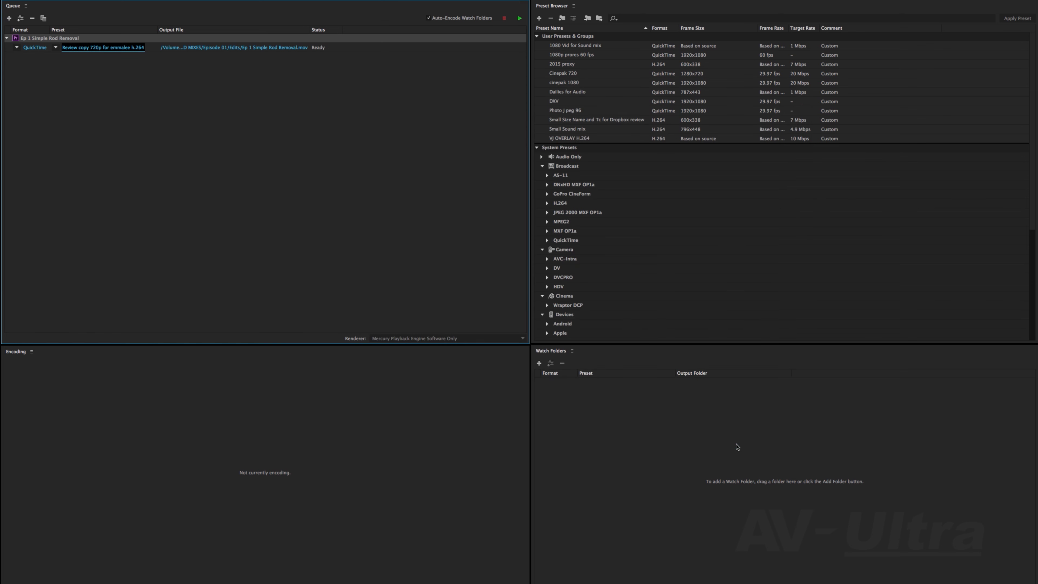
- Duplicate the queued review-copy output of Ep 1 Simple Rod Removal
left_click(149, 48)
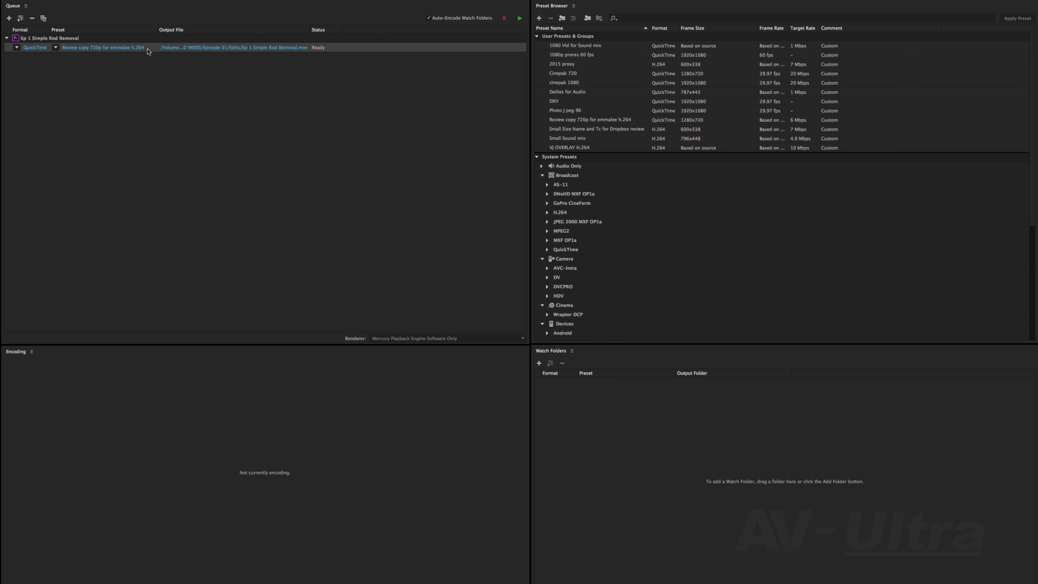
left_click(150, 48)
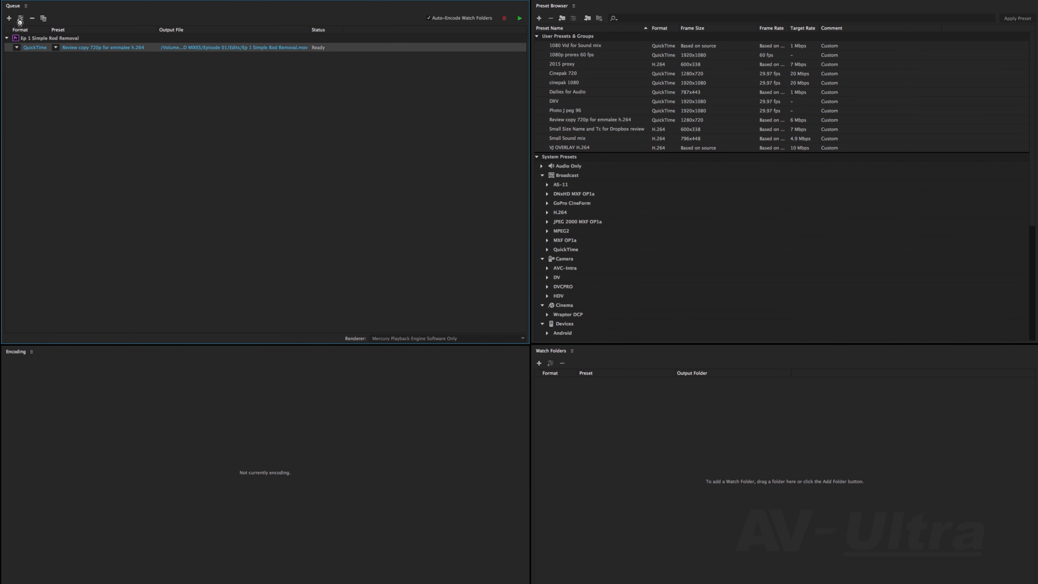
left_click(43, 19)
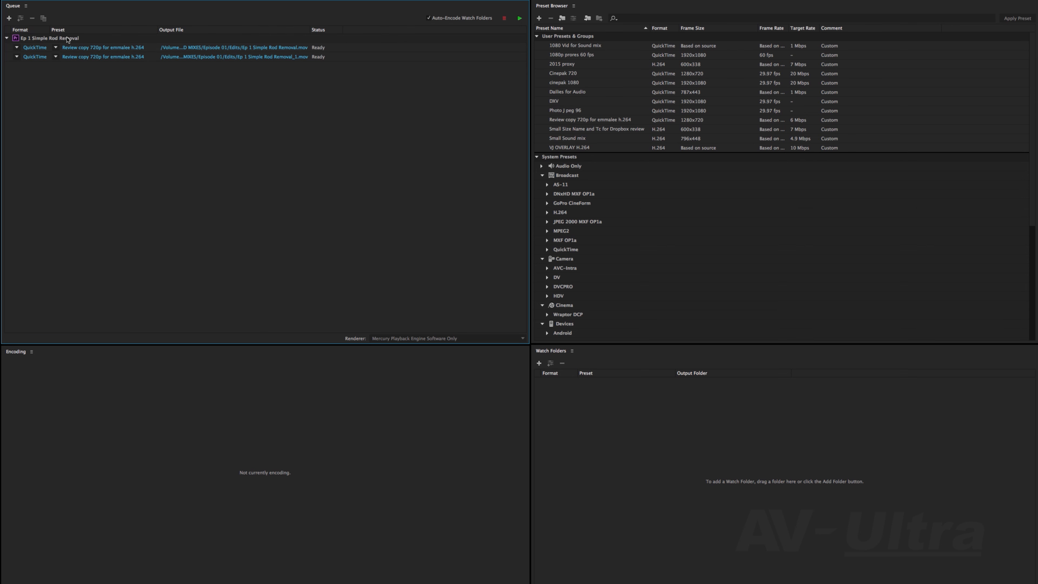
left_click(157, 48)
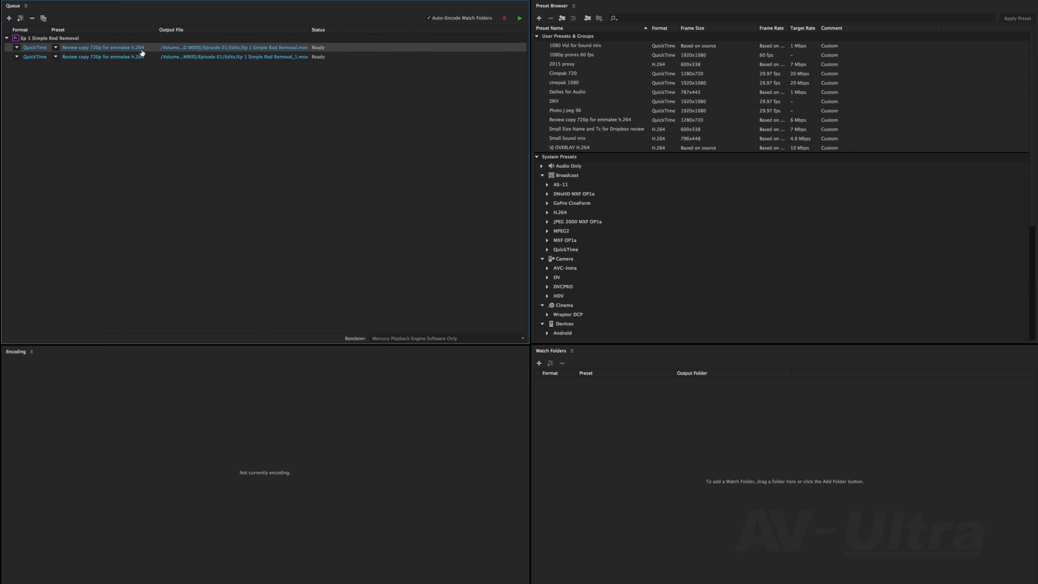
- In the duplicated output's export settings, lower the video quality to 31 and set the frame width to 750
left_click(83, 57)
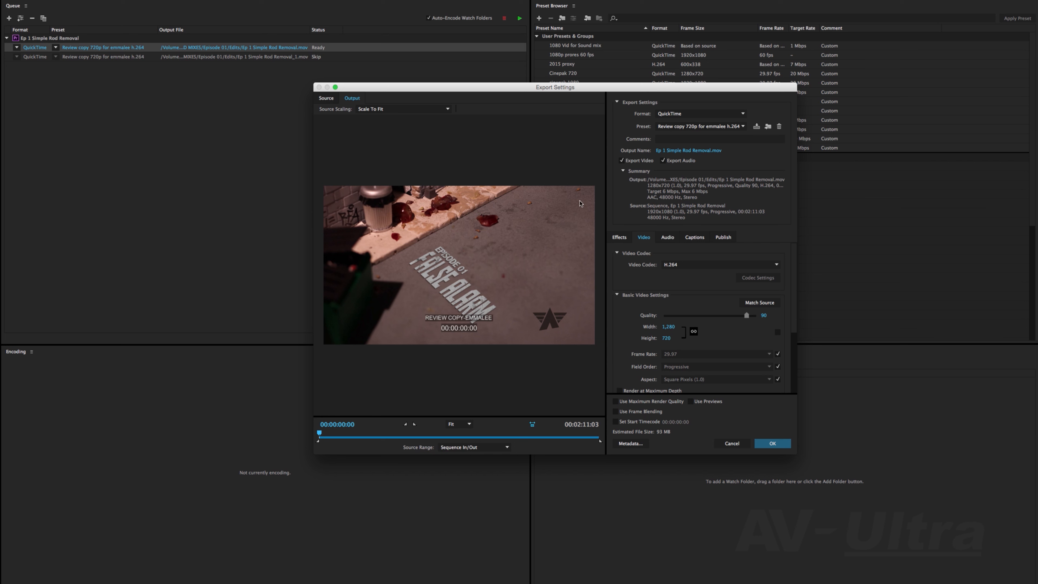
left_click_drag(746, 317, 691, 317)
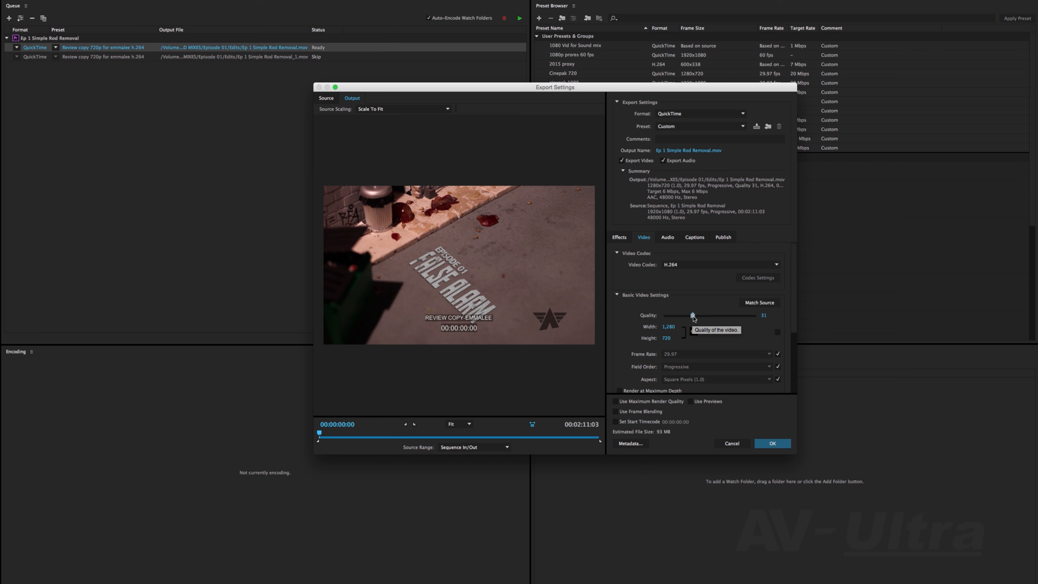
left_click_drag(668, 326, 468, 322)
left_click(667, 326)
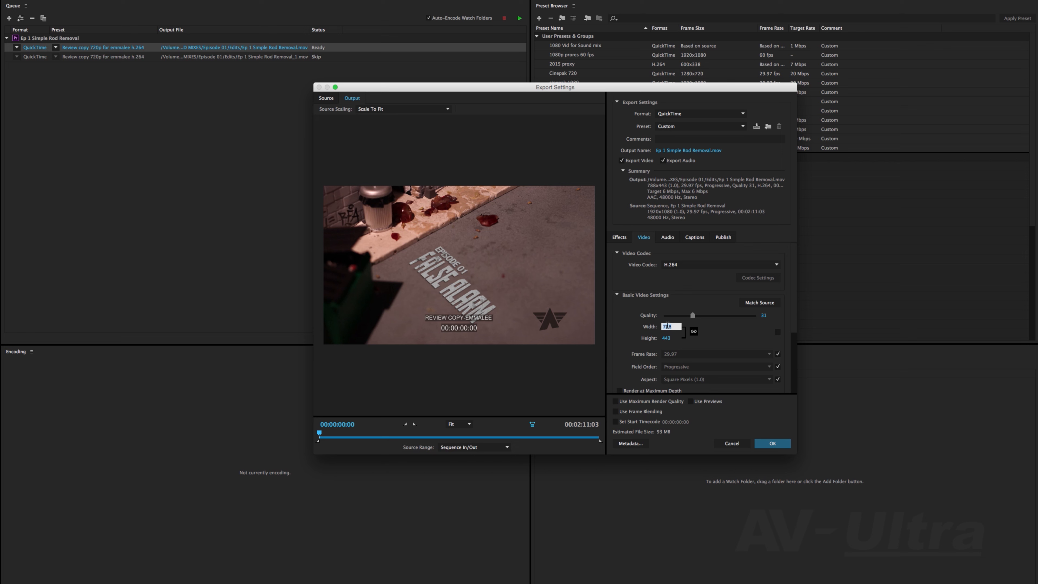
type("750")
key("Return")
- Limit the video data rate to 3,000 kbps and reduce the quality to 24
left_click_drag(794, 294, 792, 361)
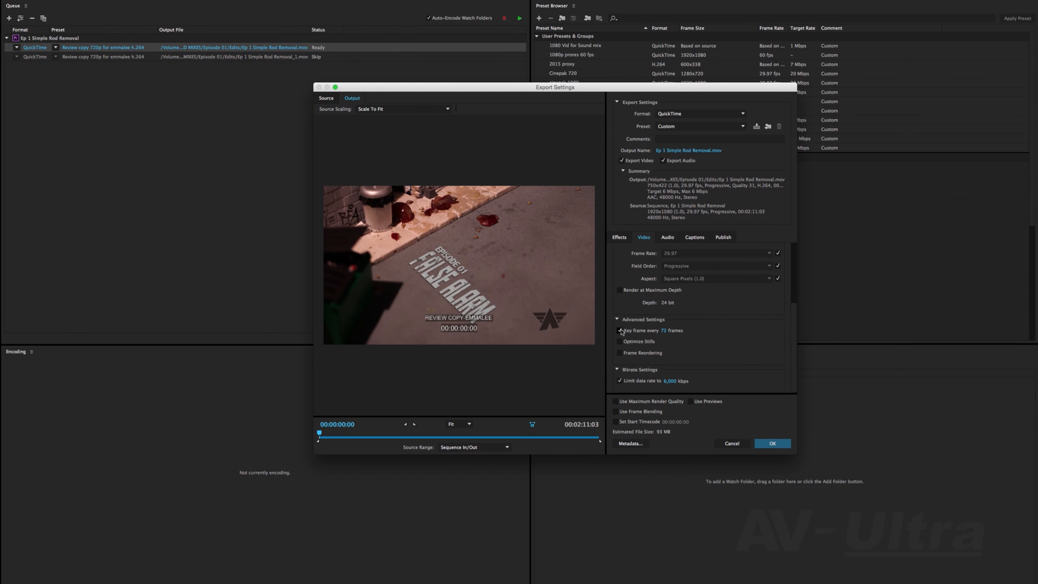
left_click_drag(665, 331, 681, 330)
mouse_move(670, 381)
left_mouse_down()
mouse_move(562, 383)
mouse_move(667, 384)
left_mouse_up()
left_click(668, 385)
type("3,0")
type("00")
key("Return")
left_click_drag(793, 327, 794, 282)
left_click_drag(692, 311, 686, 312)
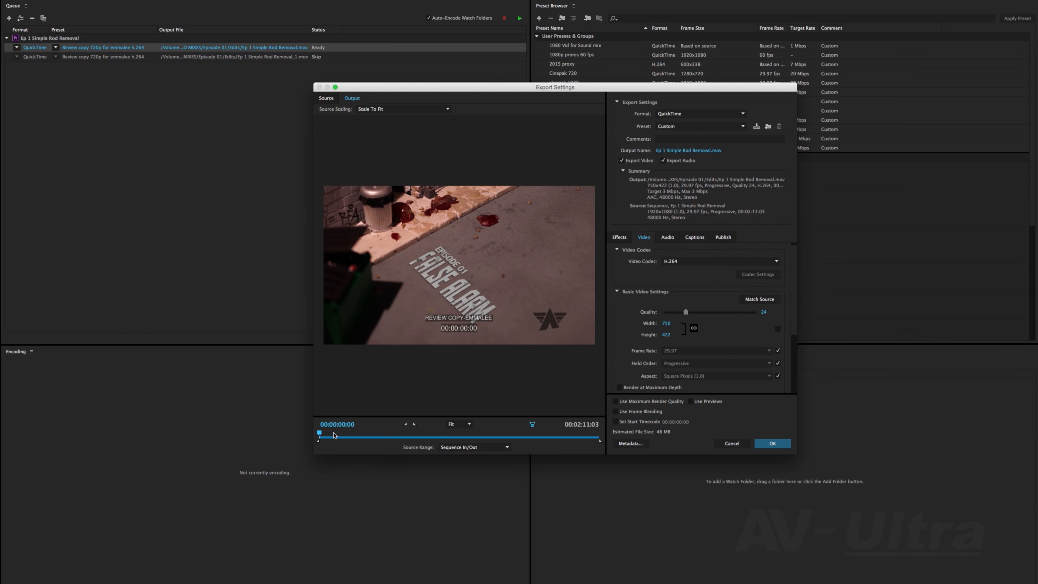
- In the duplicated output's effects settings, set the name overlay suffix to the recipient's first name followed by "- SOUND MIX"
left_click_drag(320, 433, 323, 433)
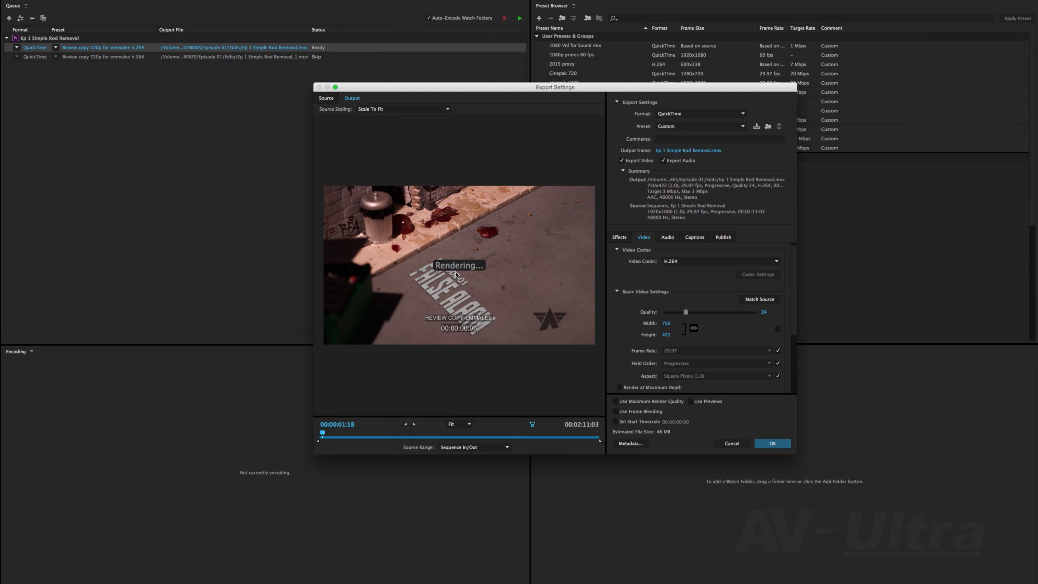
left_click(618, 237)
scroll(694, 310, "down", 3)
left_click(710, 310)
left_click_drag(711, 309, 619, 306)
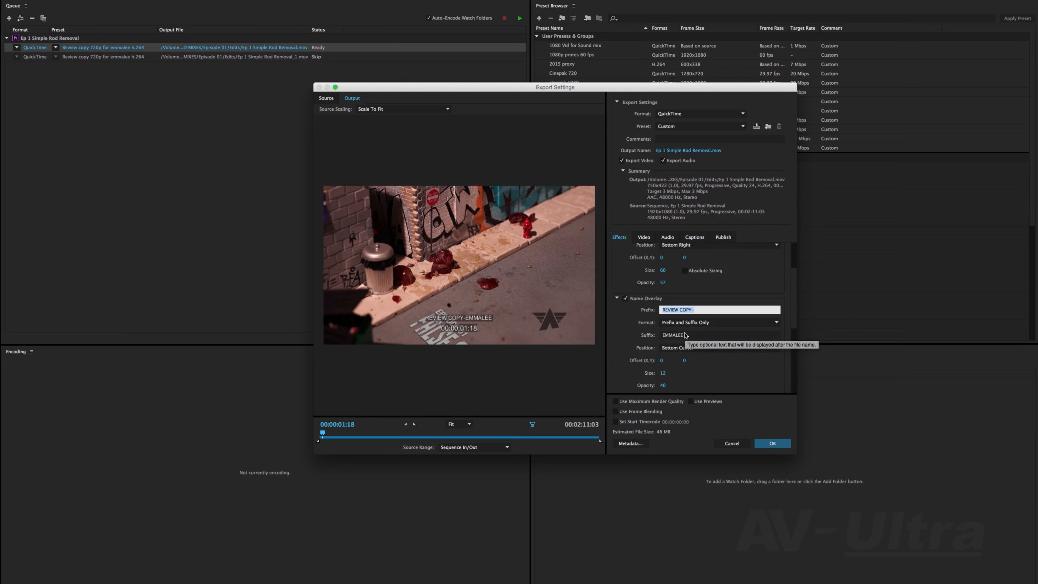
left_click(680, 334)
left_click_drag(679, 334, 631, 331)
type("TODD")
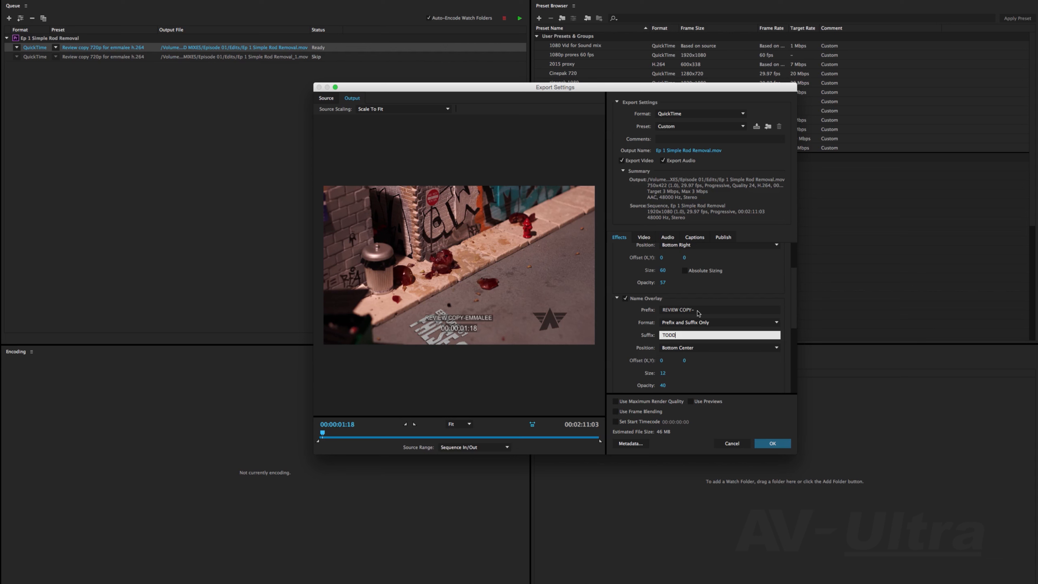
type("- SOUND MIX")
left_click(692, 370)
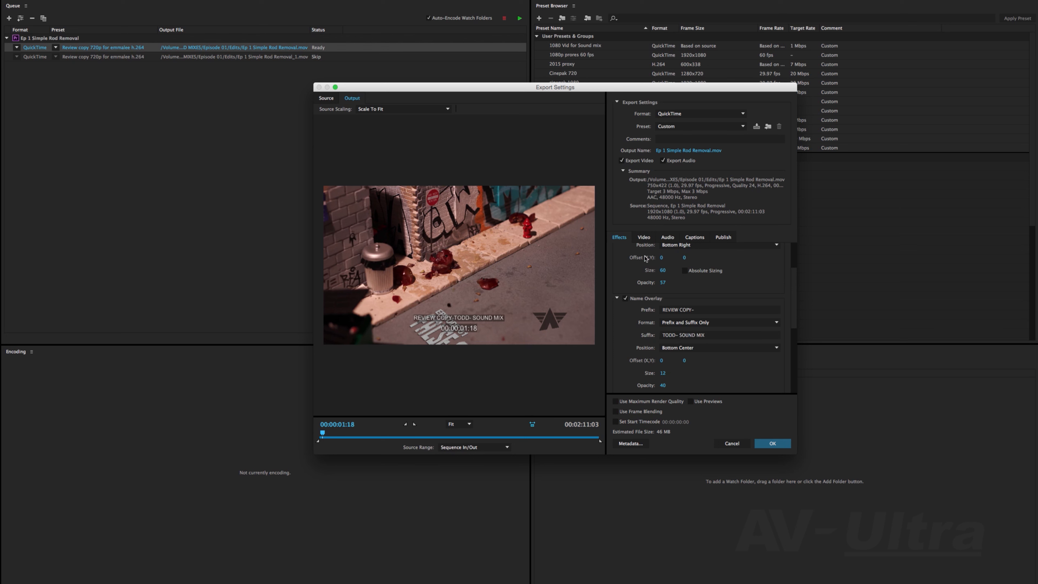
- Set the duplicated output's file name to "sound mix" and its save location to the Desktop
left_click_drag(789, 283, 789, 337)
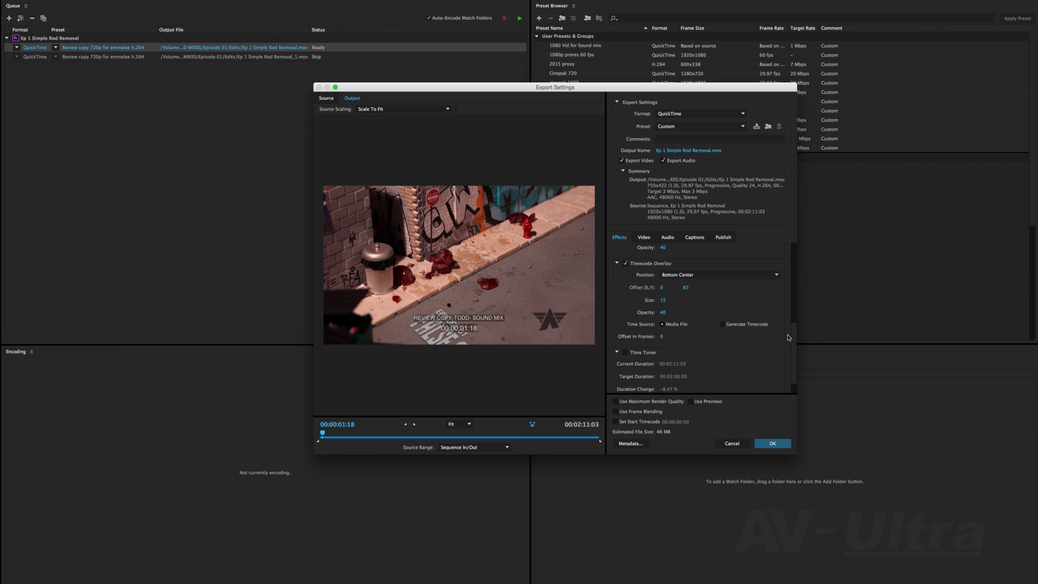
left_click(691, 152)
type("sound mix")
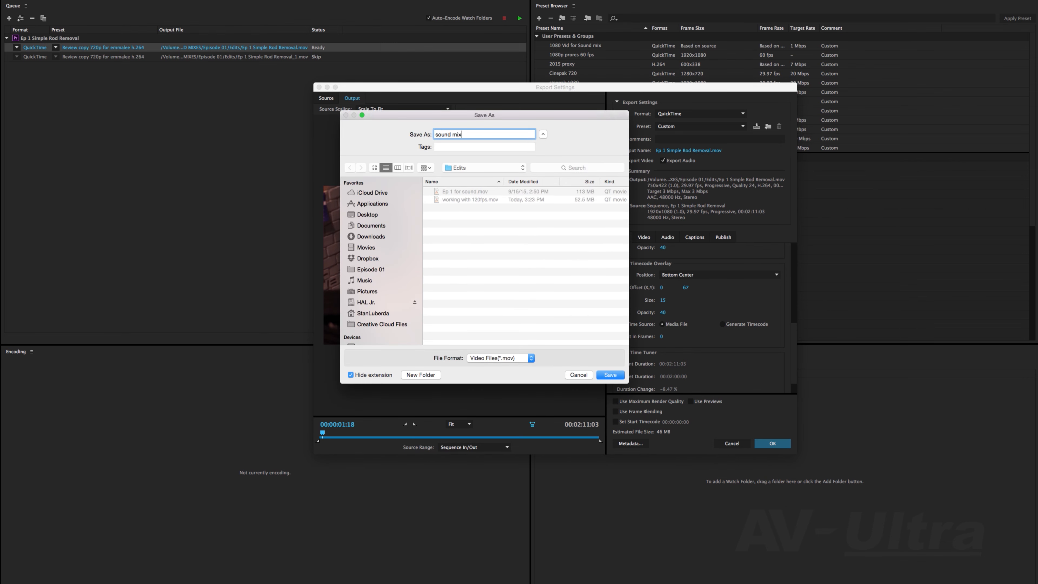
left_click(368, 215)
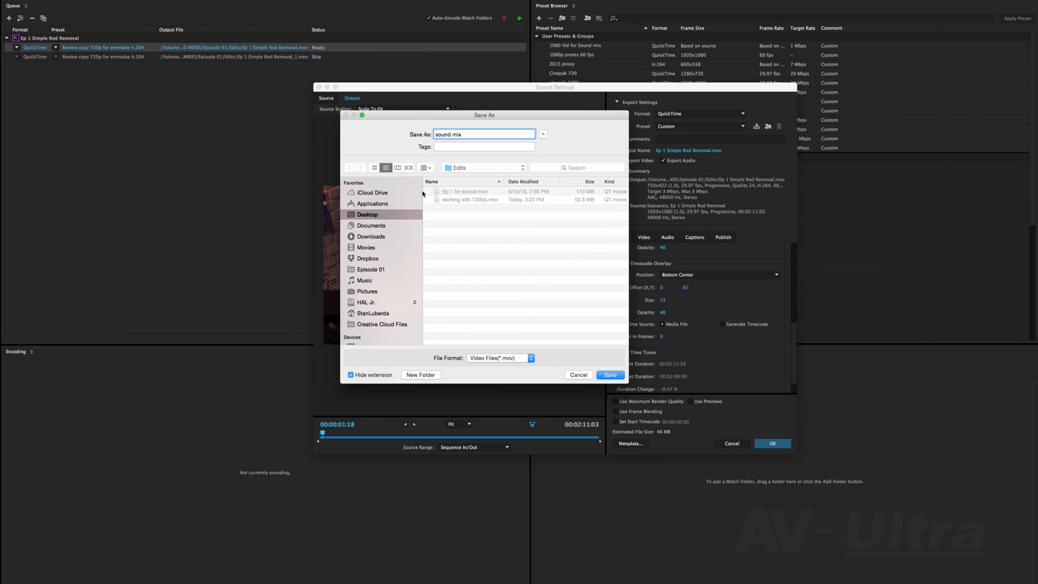
left_click(609, 374)
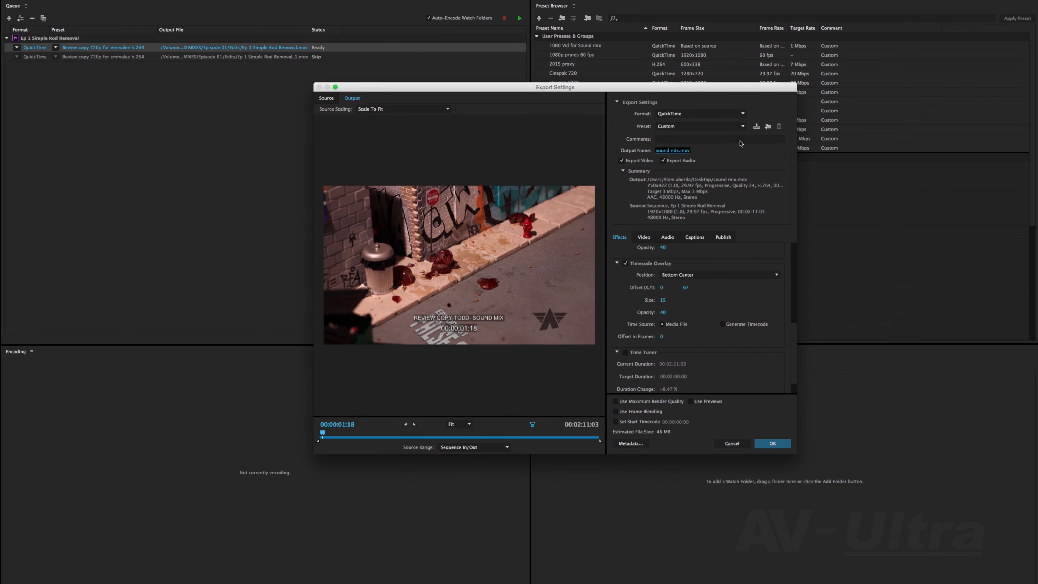
- Review the audio, captions, effects and video settings of the sound mix output
left_click(667, 238)
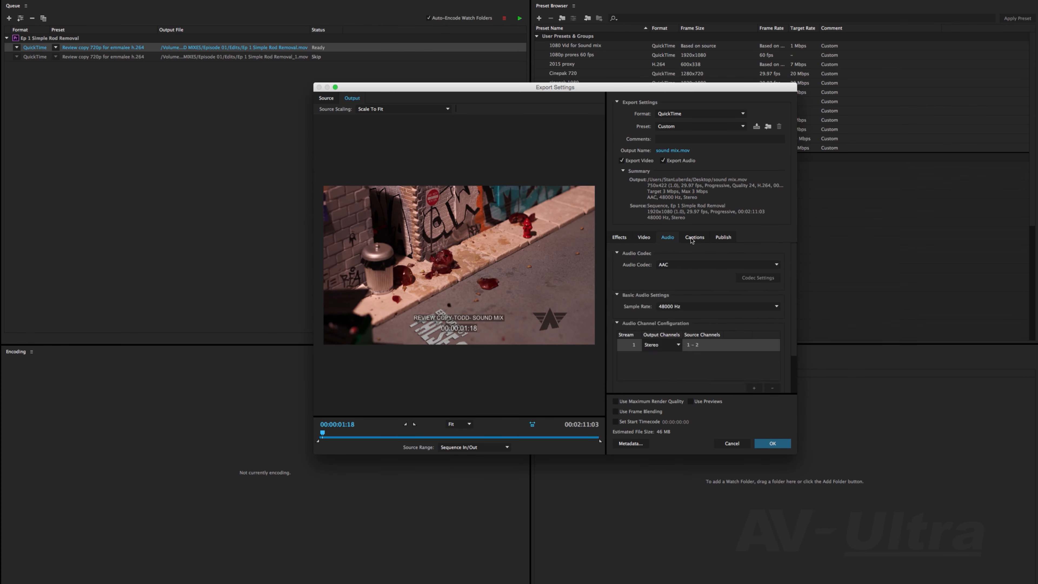
left_click(697, 239)
left_click(669, 238)
left_click(629, 238)
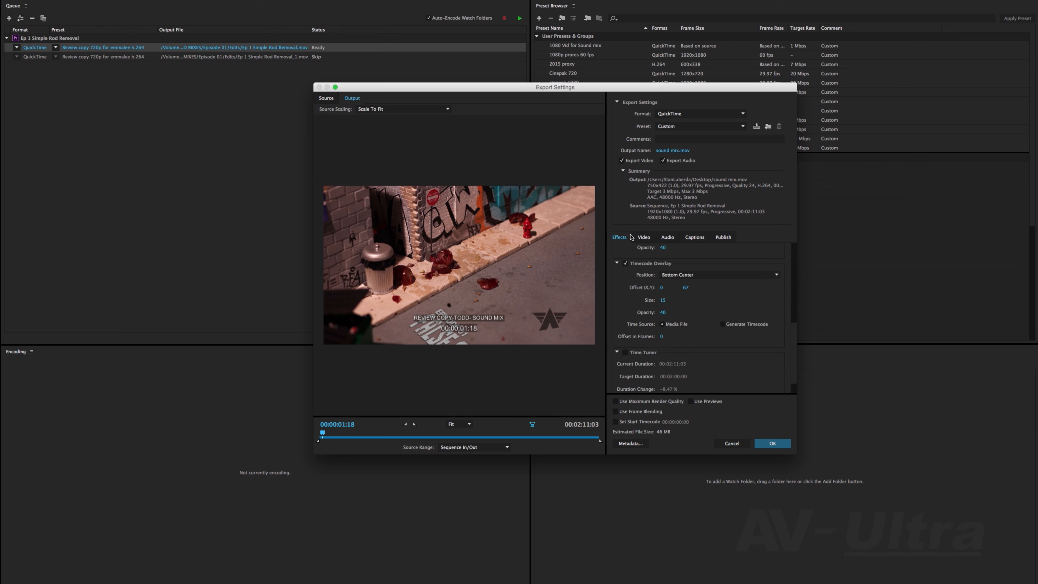
left_click(647, 237)
left_click(667, 237)
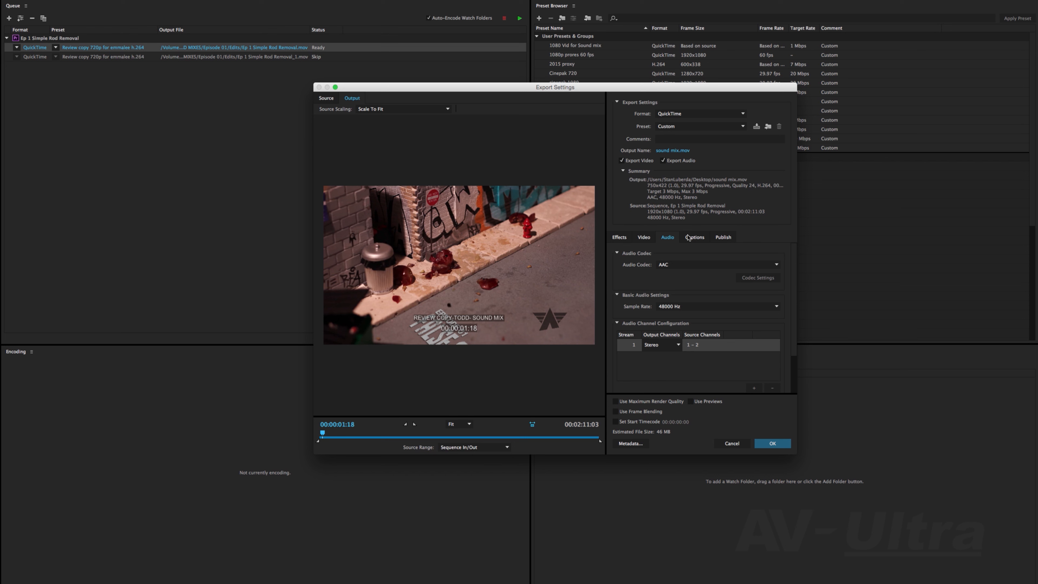
left_click(644, 237)
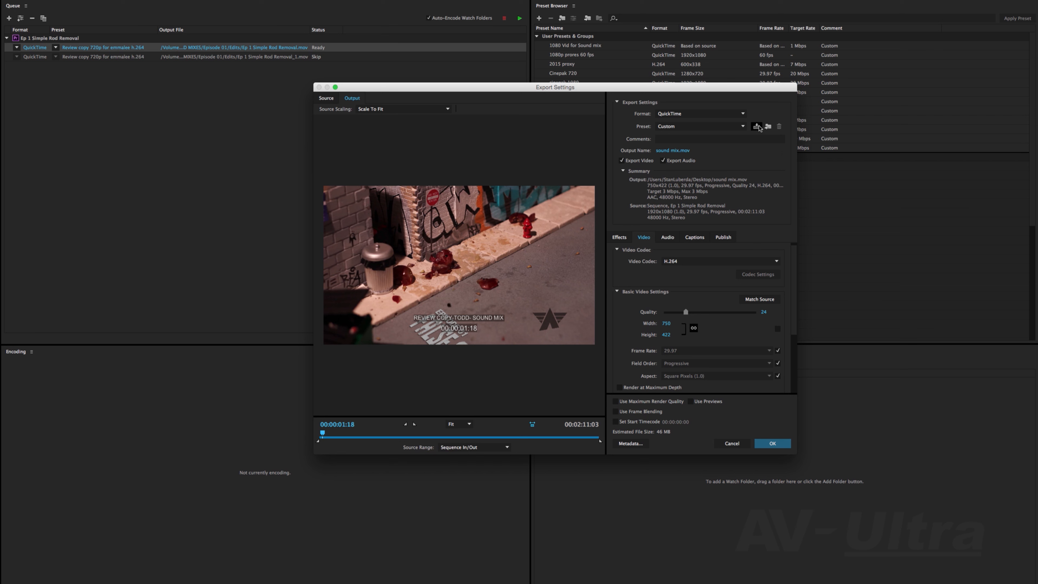
- Save the settings as a preset named "Review copy", the recipient's first name and "Sound Mix", and accept the export settings
left_click(757, 127)
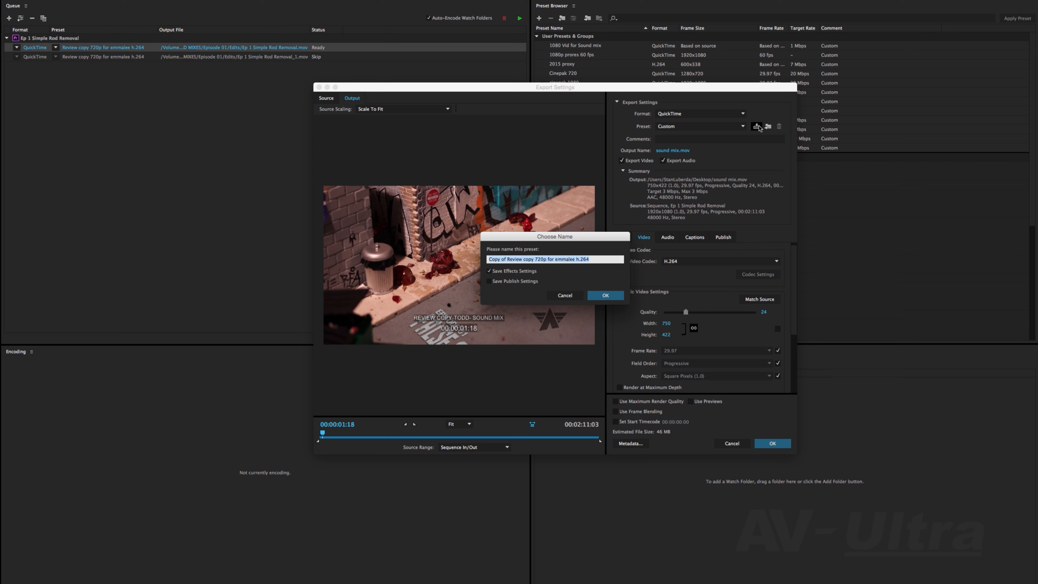
type("Re")
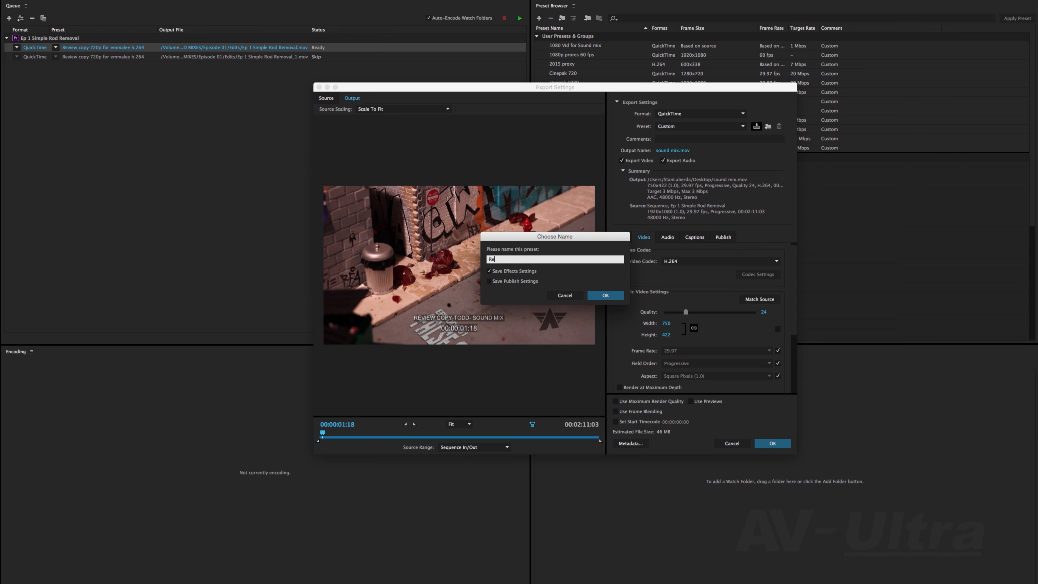
type("view copy TOO")
type("D Sound Mix")
left_click(591, 299)
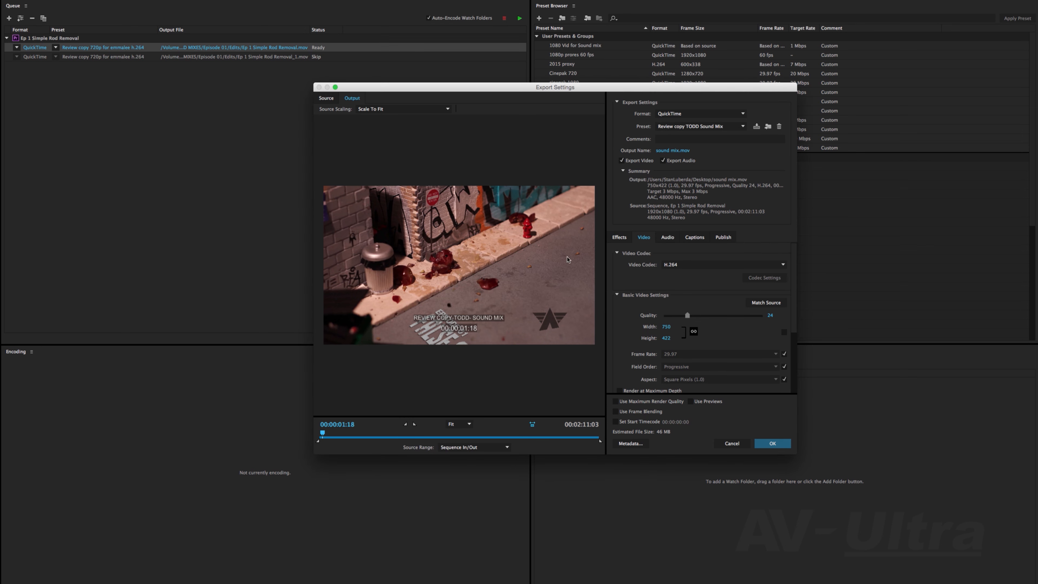
left_click(773, 443)
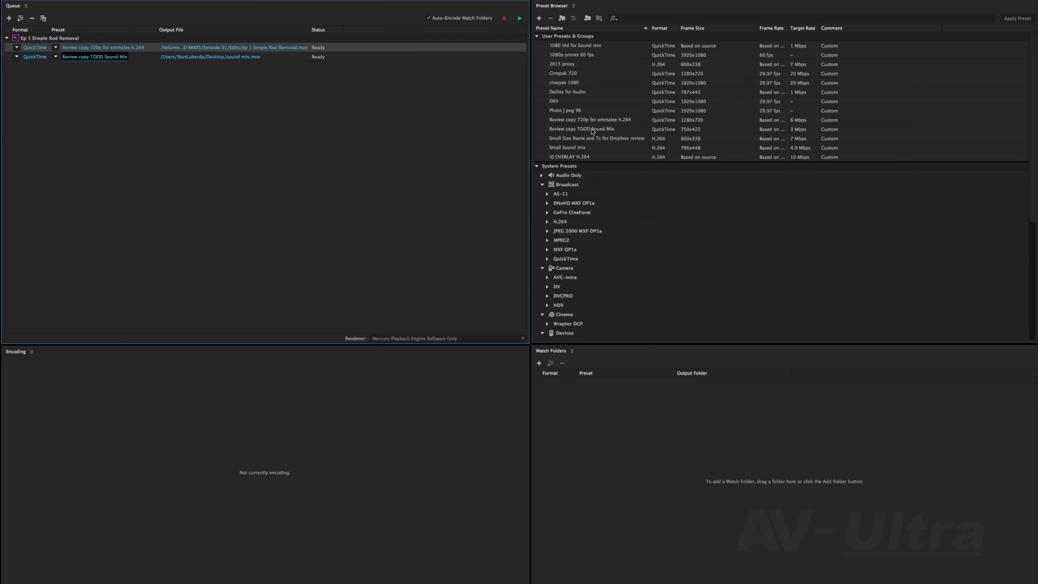
- Select the new sound mix review preset among the user presets and widen the Frame Rate column
left_click(613, 121)
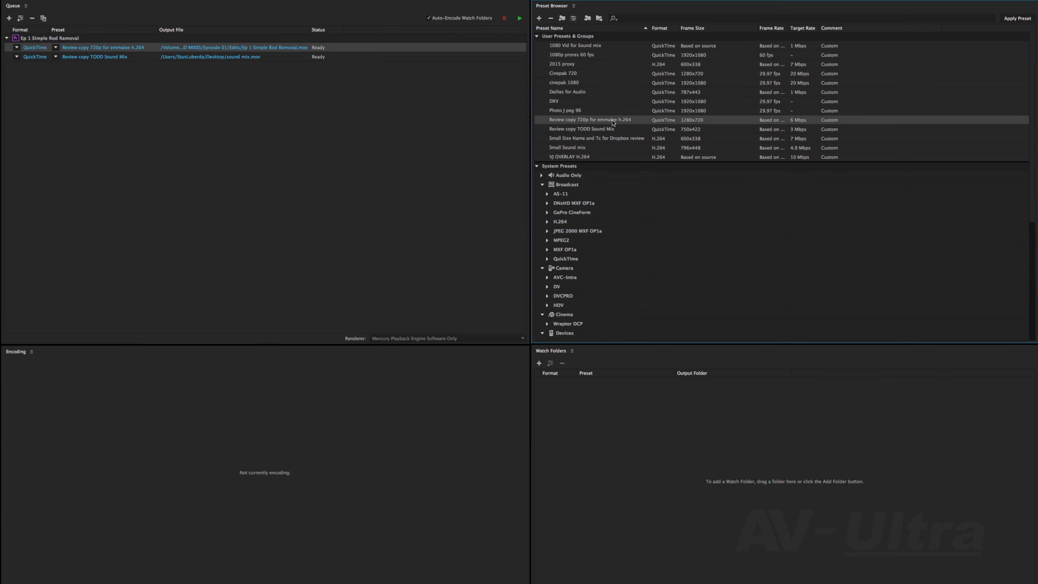
left_click(598, 133)
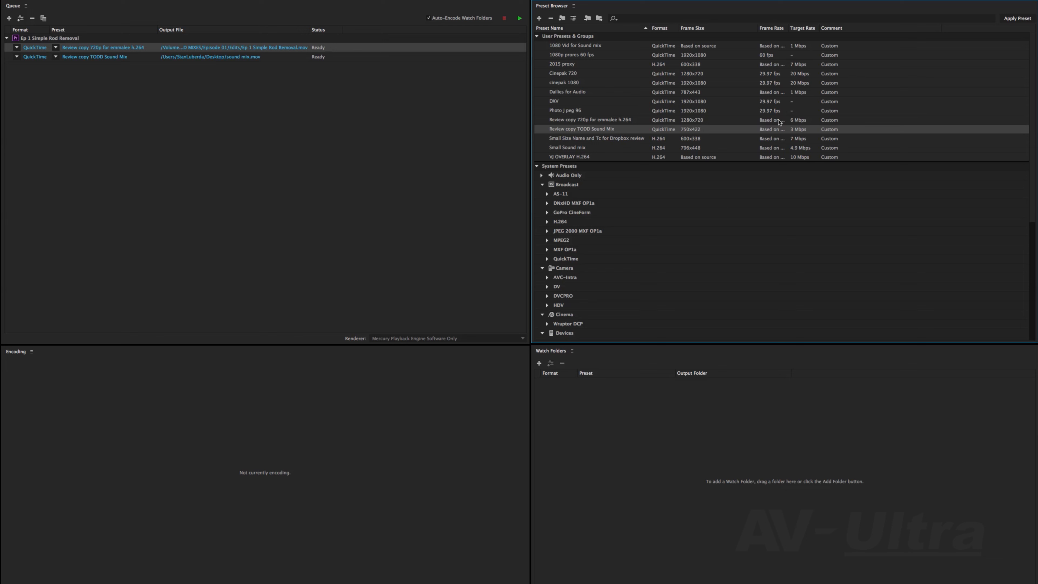
left_click_drag(788, 27, 822, 27)
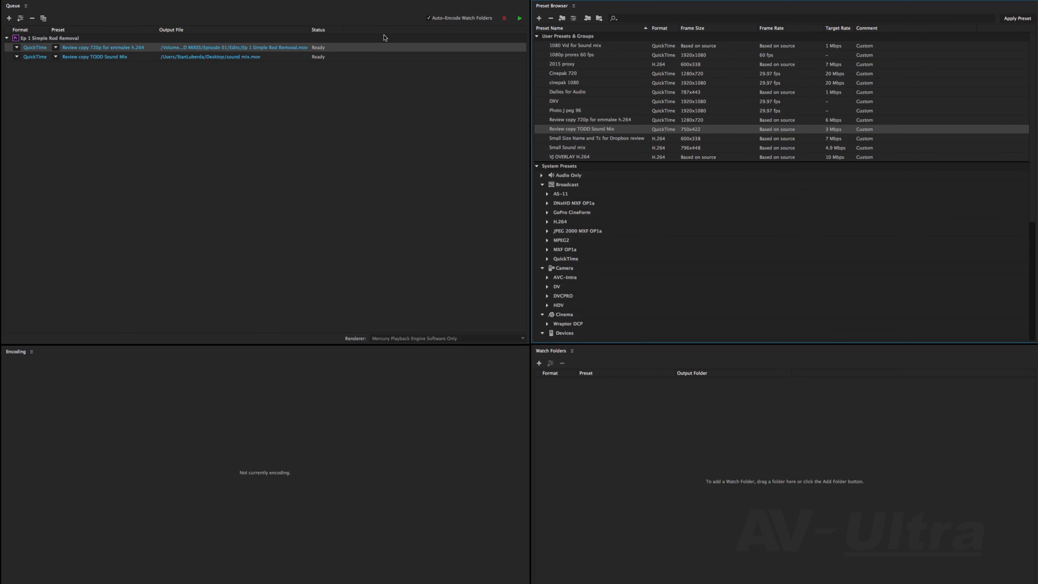
- Change the save location of the queued 720p review copy of Ep 1 Simple Rod Removal to the Desktop
left_click(222, 47)
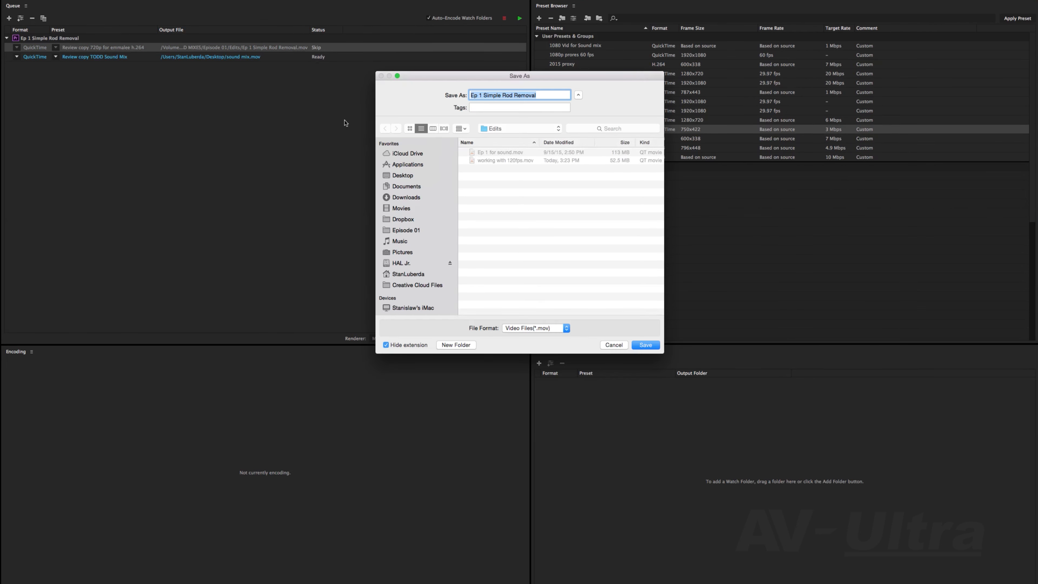
left_click(405, 175)
left_click(649, 345)
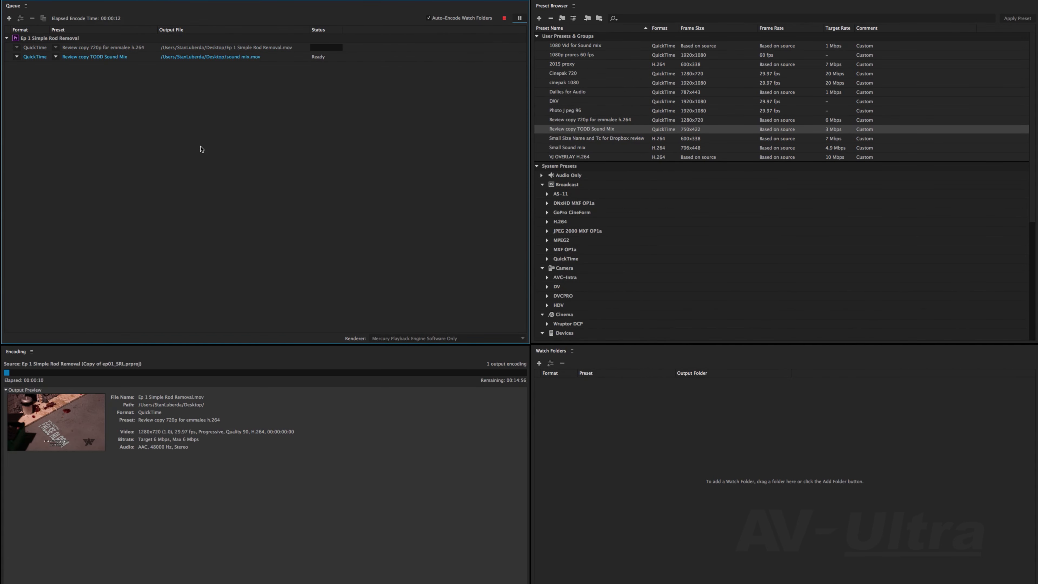
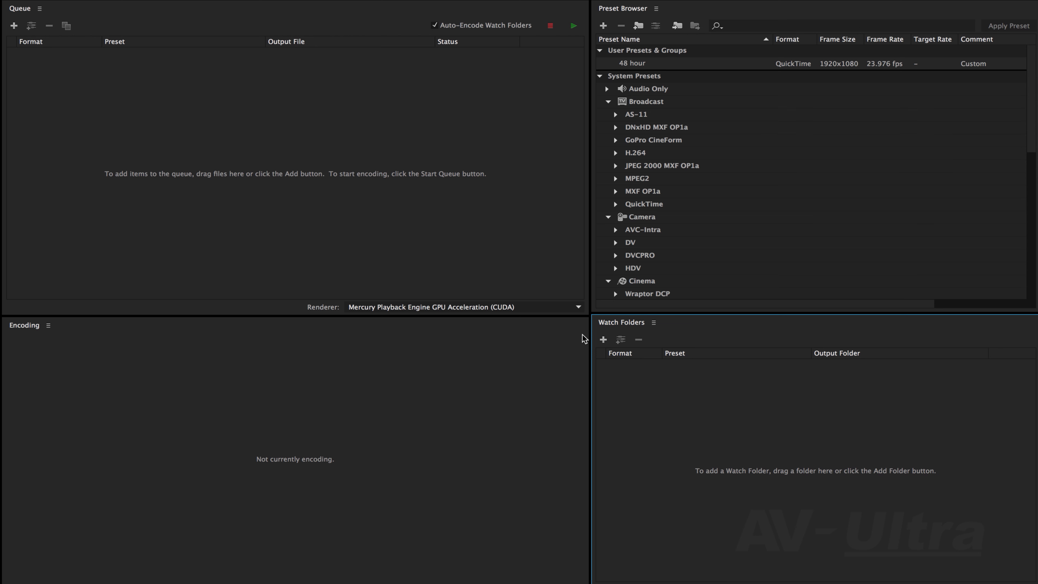
- Add the Desktop folder "Watch folder on macbook Pro 8 core" as a watch folder
left_click(604, 337)
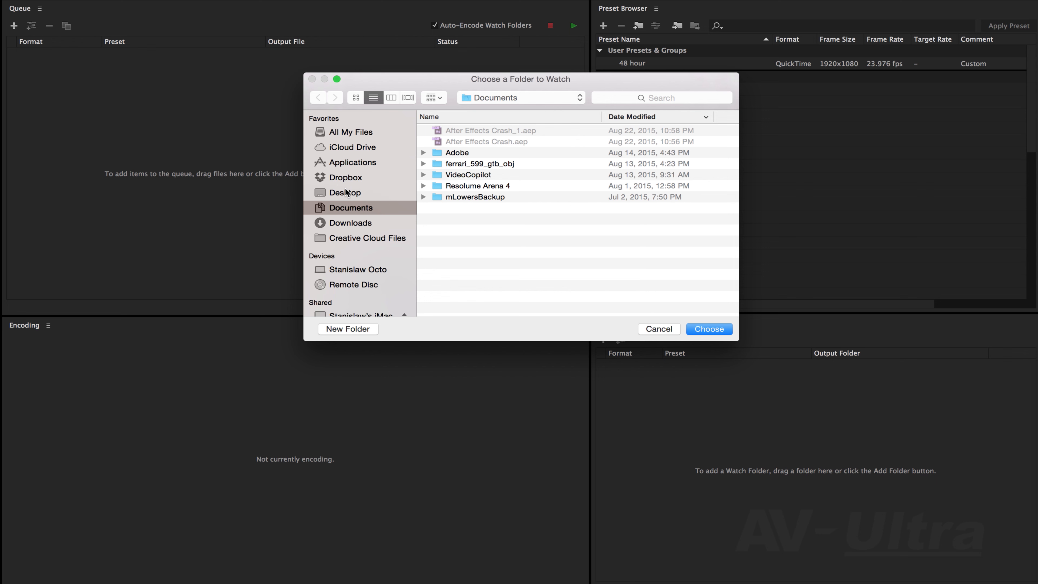
left_click(348, 198)
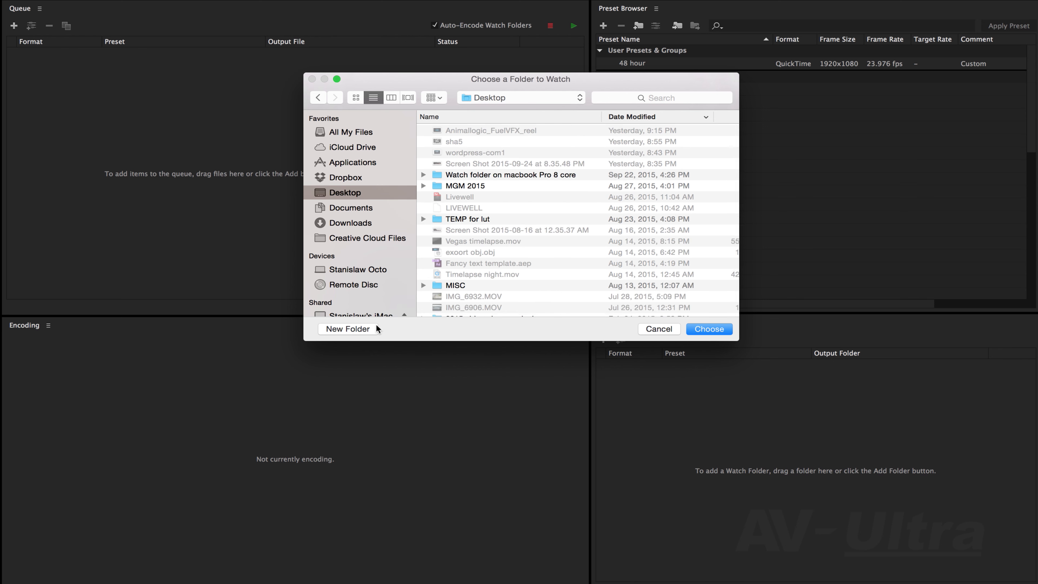
double_click(492, 173)
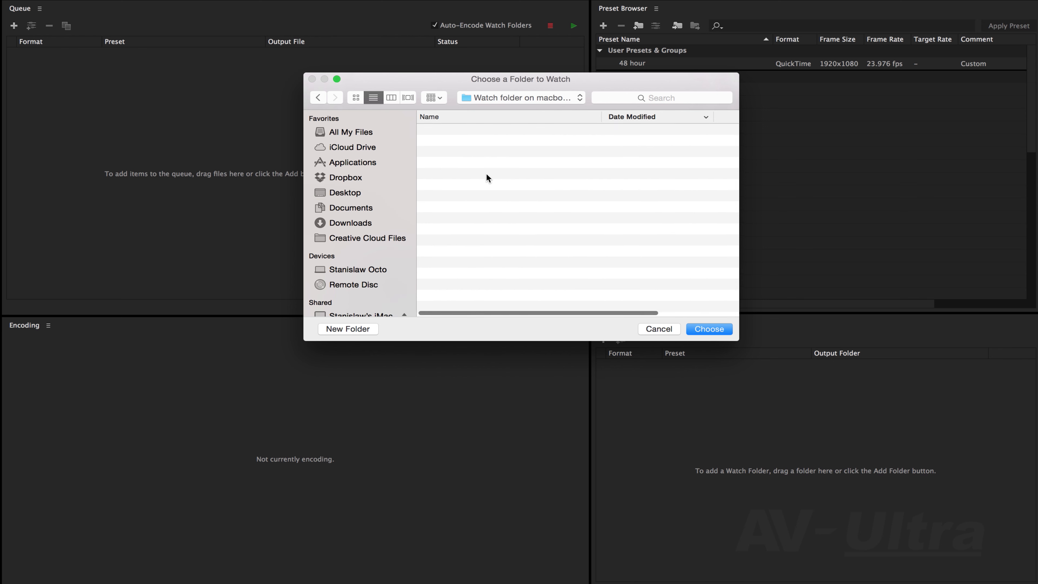
left_click(714, 330)
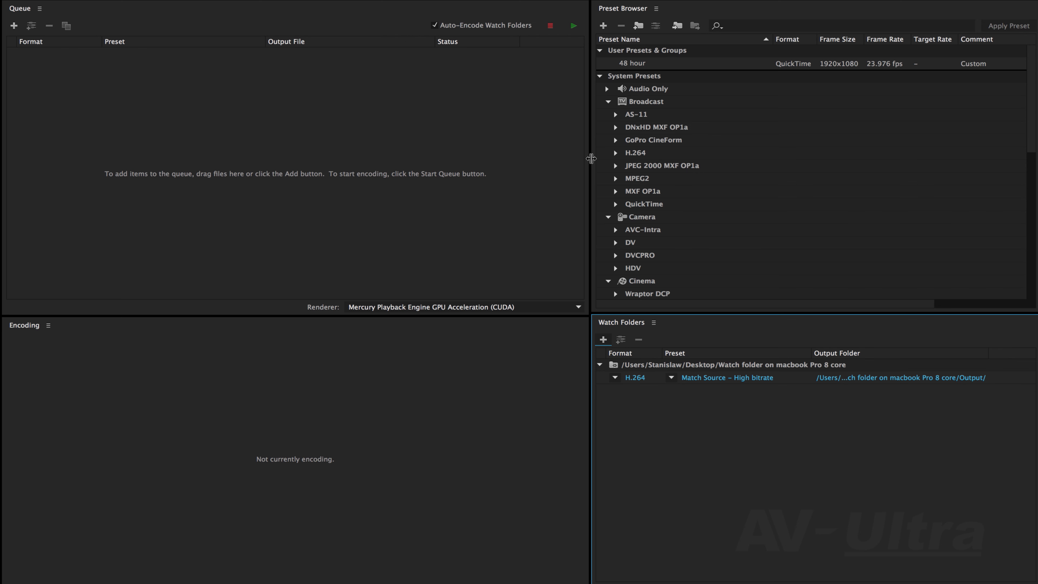
scroll(637, 205, "down", 1)
scroll(637, 205, "down", 10)
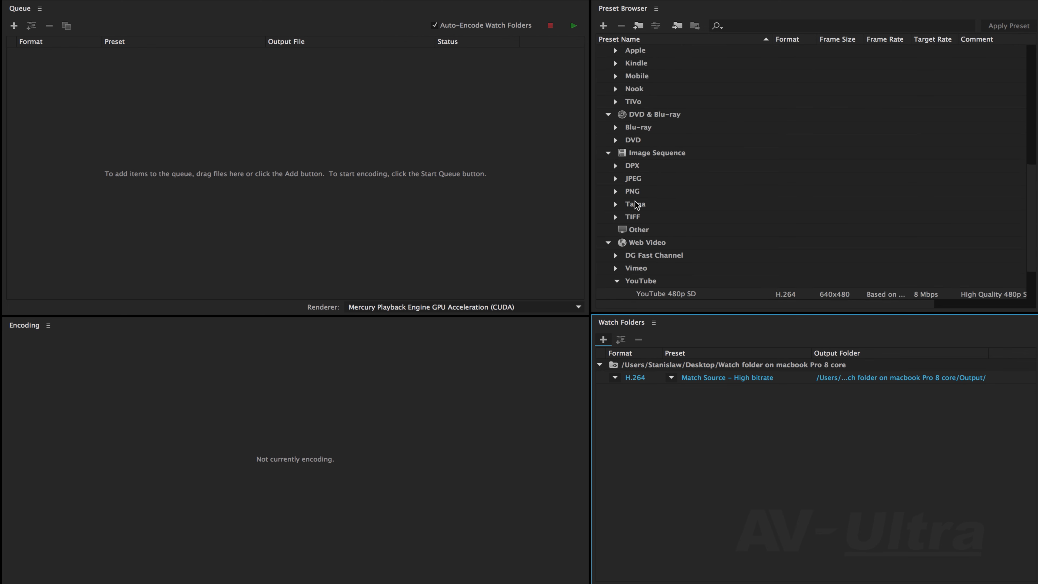
scroll(635, 206, "up", 15)
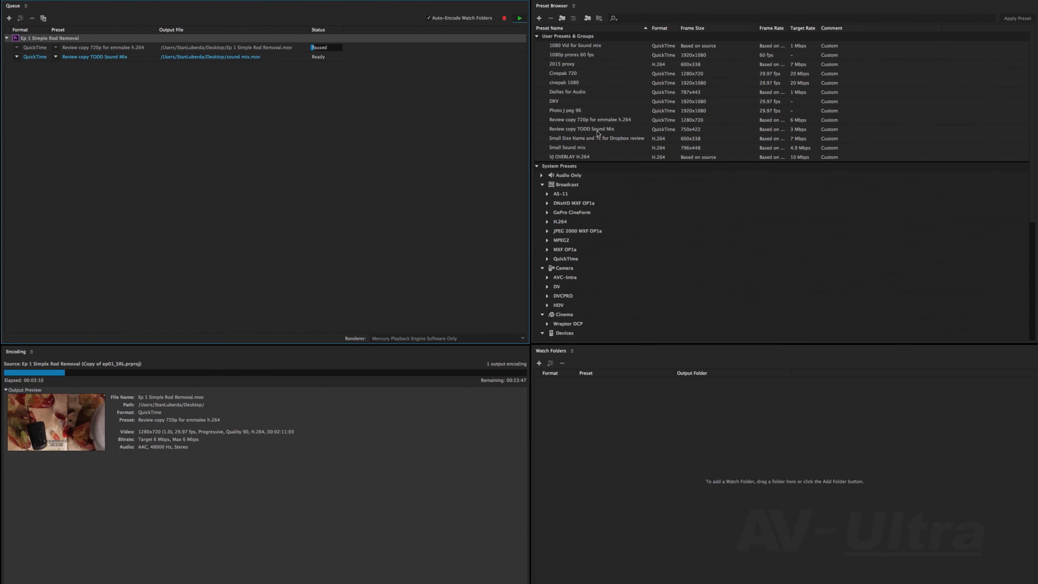
- Select the two review copy presets together, look at the commands for exporting them, and dismiss without choosing one
left_click(603, 124)
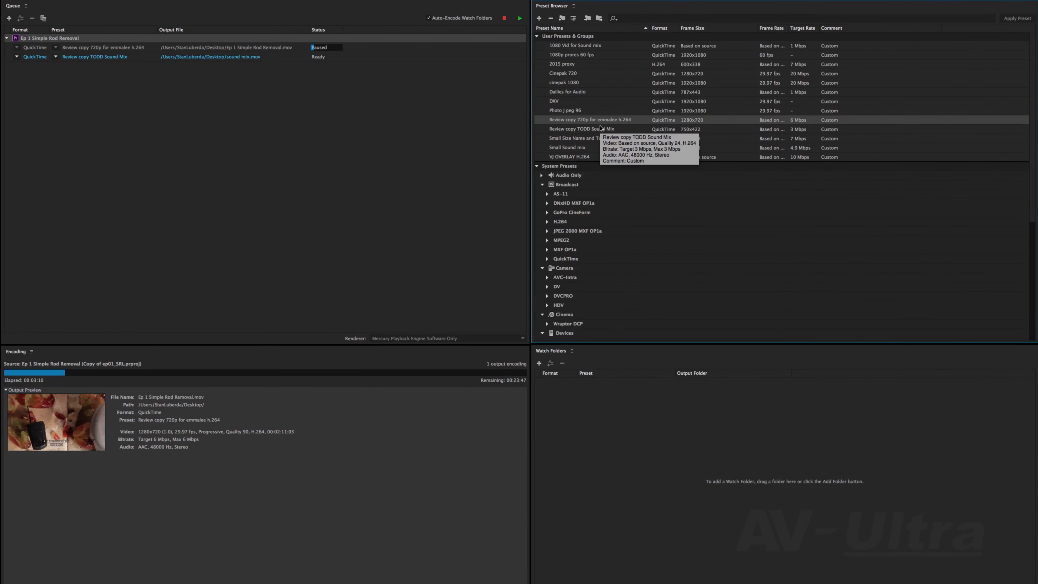
left_click(602, 129, "shift")
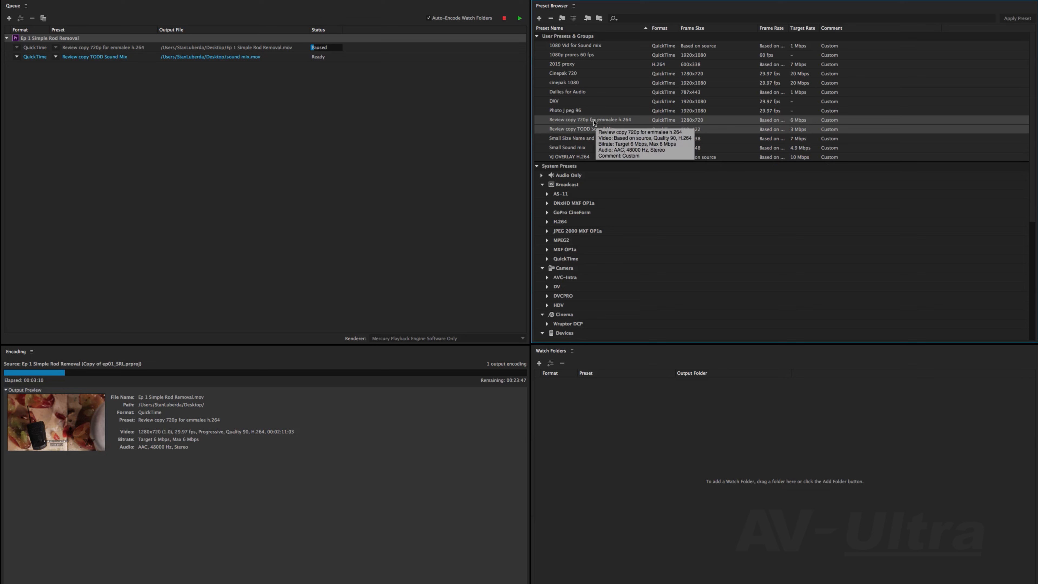
left_click(599, 111)
left_click(599, 119)
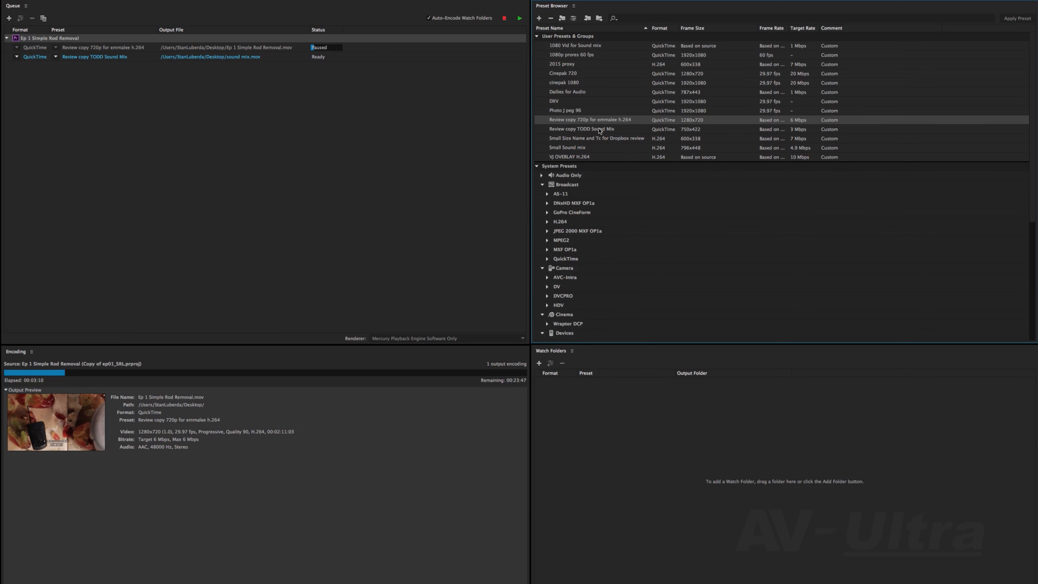
left_click(600, 130, "shift")
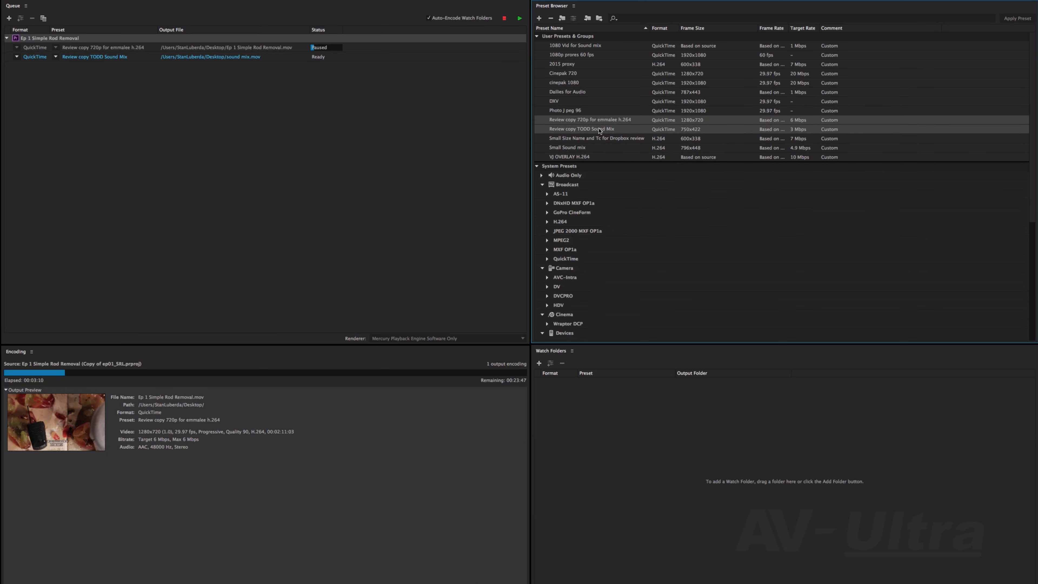
right_click(600, 130)
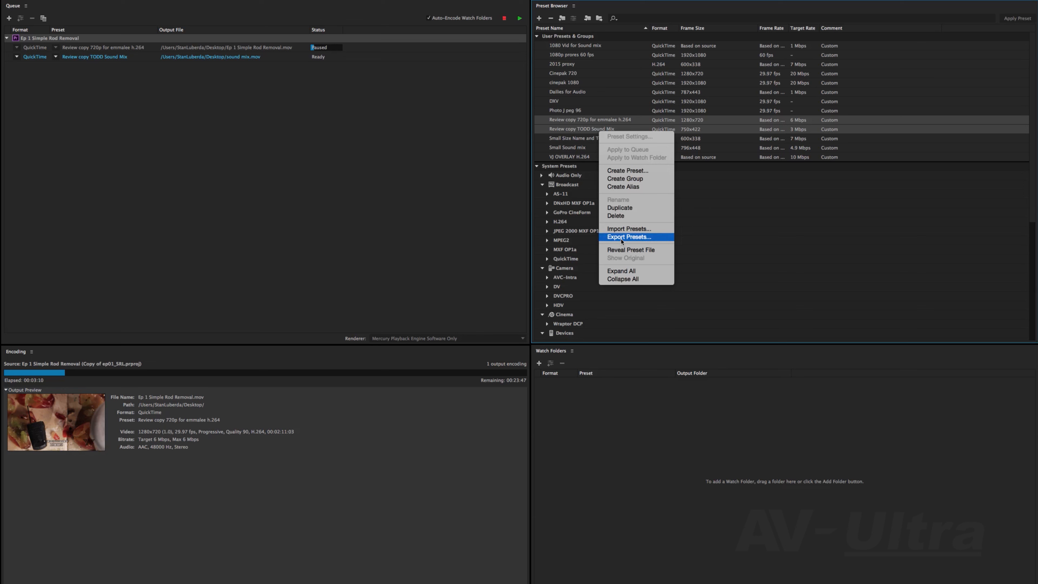
left_click(690, 119)
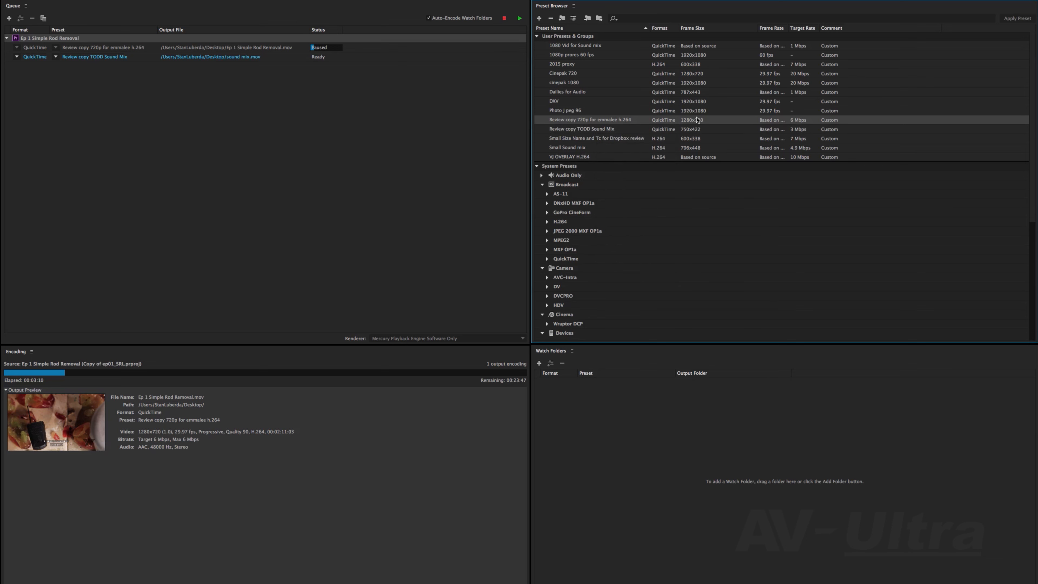
mouse_move(697, 120)
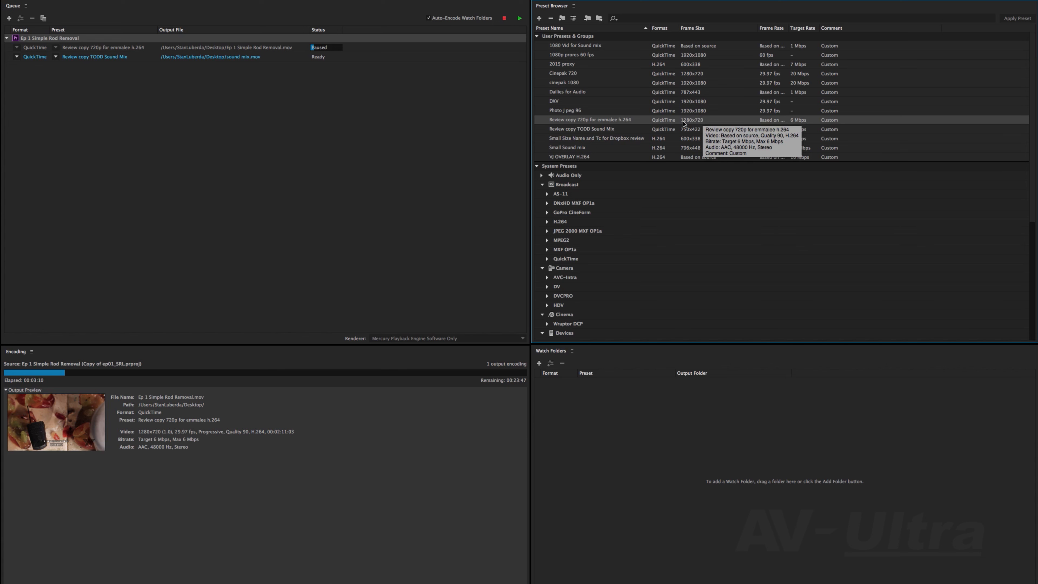
- Export the two review copy presets to "Watch folder on macbook Pro 8 core" on the shared computer's Desktop, skipping the existing 720p preset file
right_click(613, 130)
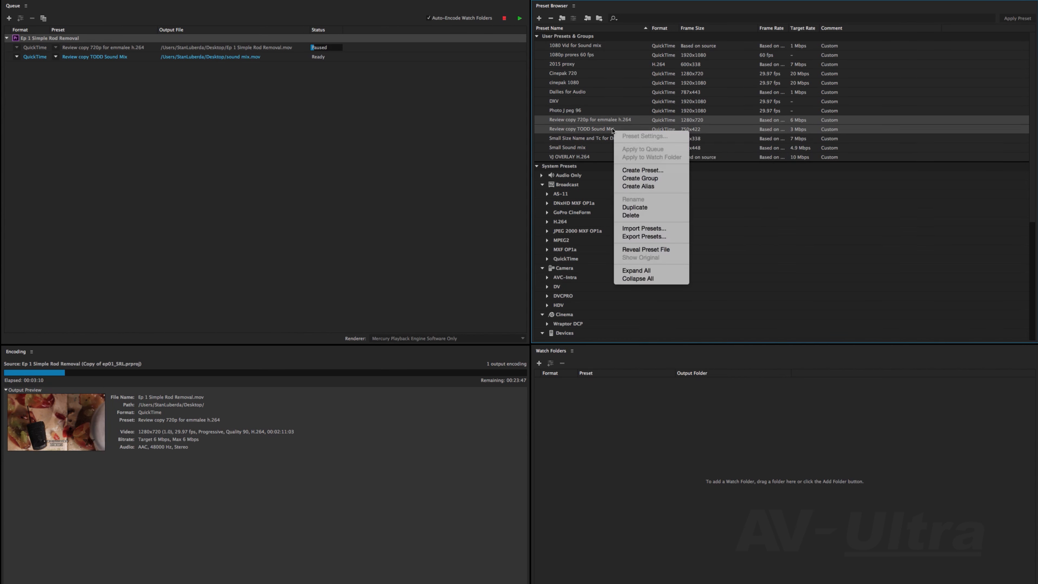
left_click(633, 237)
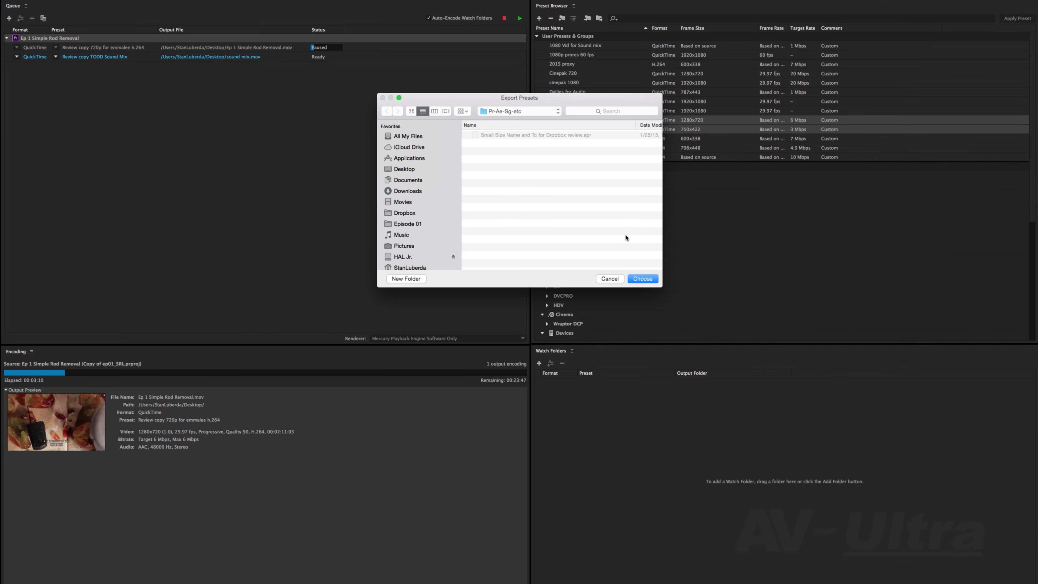
scroll(406, 234, "down", 5)
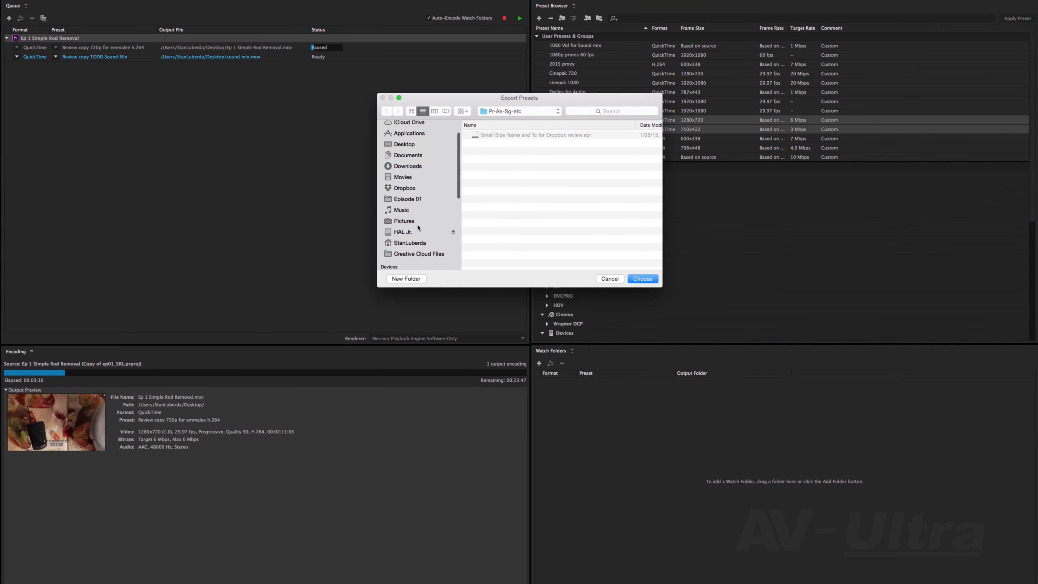
scroll(413, 223, "down", 4)
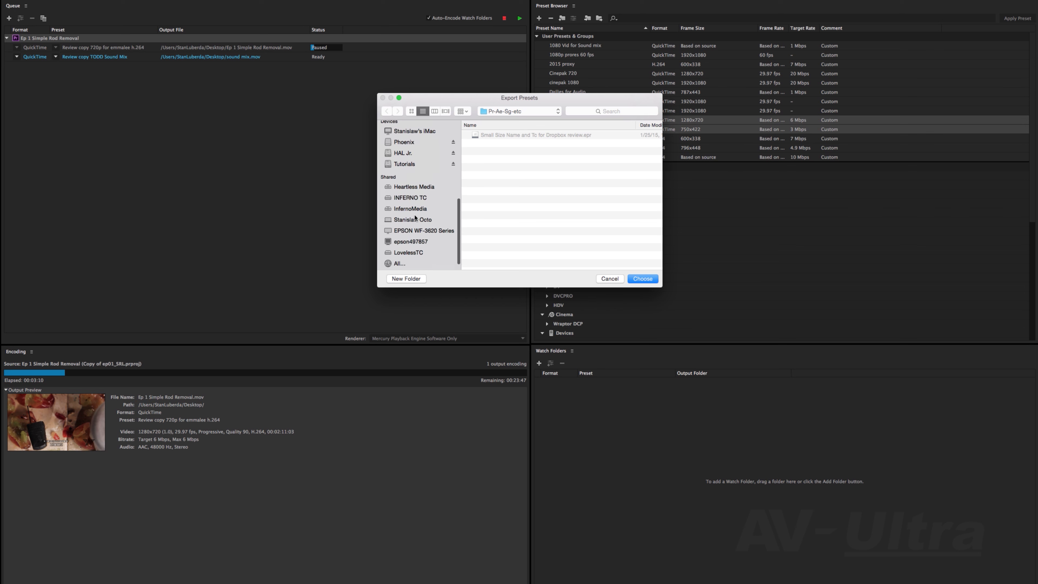
left_click(416, 208)
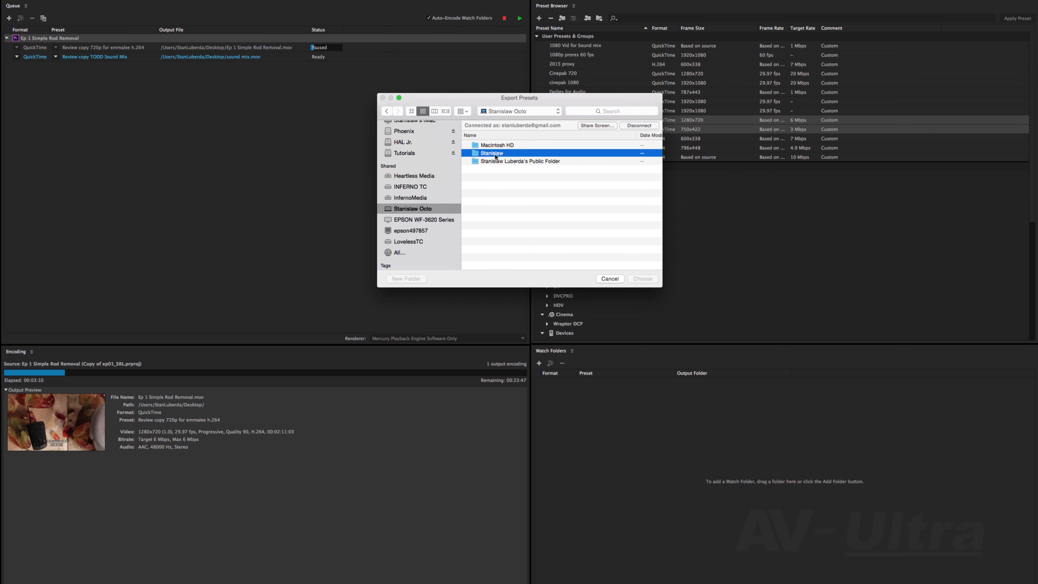
double_click(494, 154)
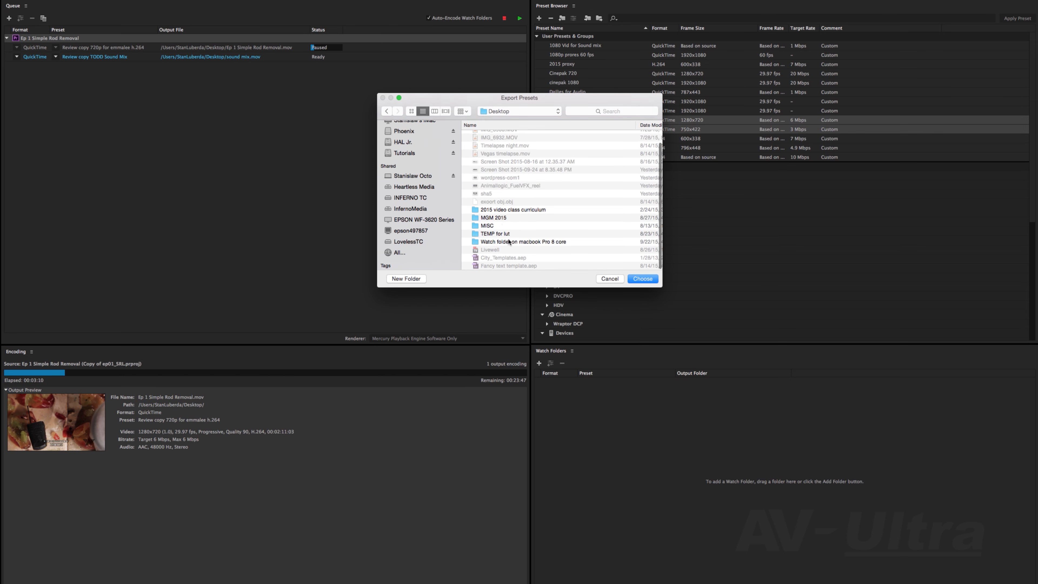
double_click(509, 242)
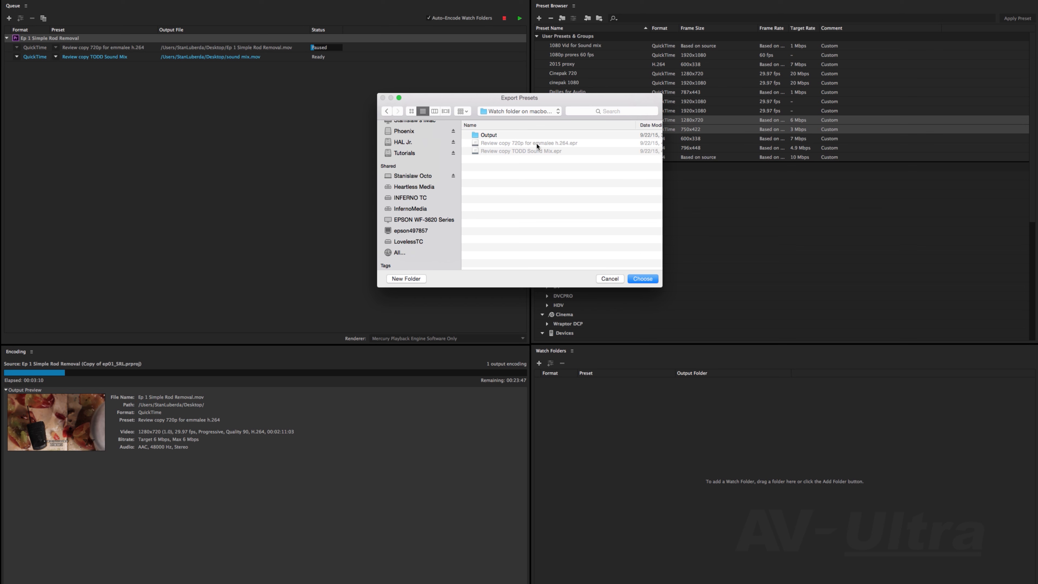
left_click(648, 281)
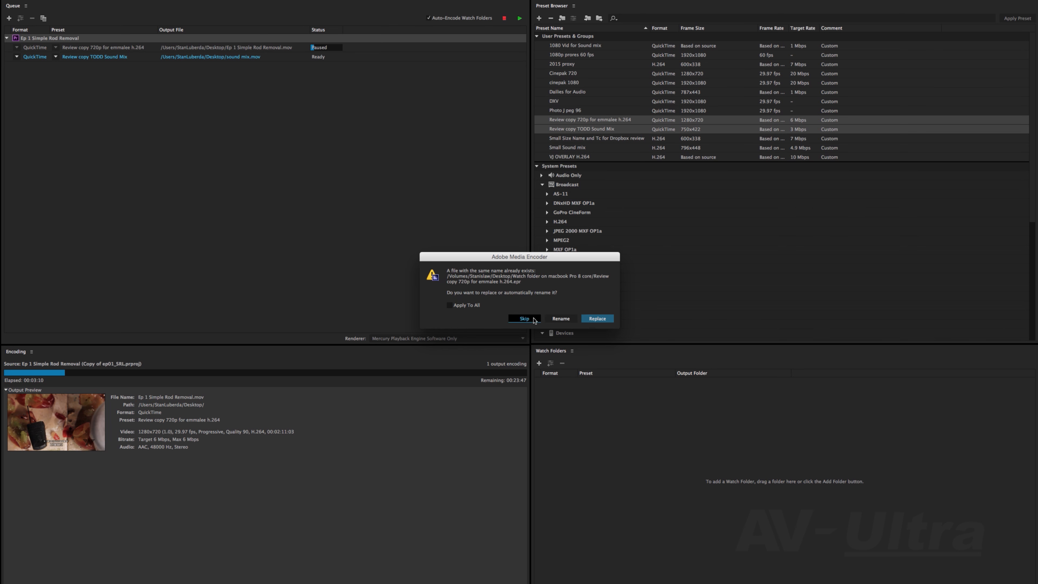
left_click(531, 318)
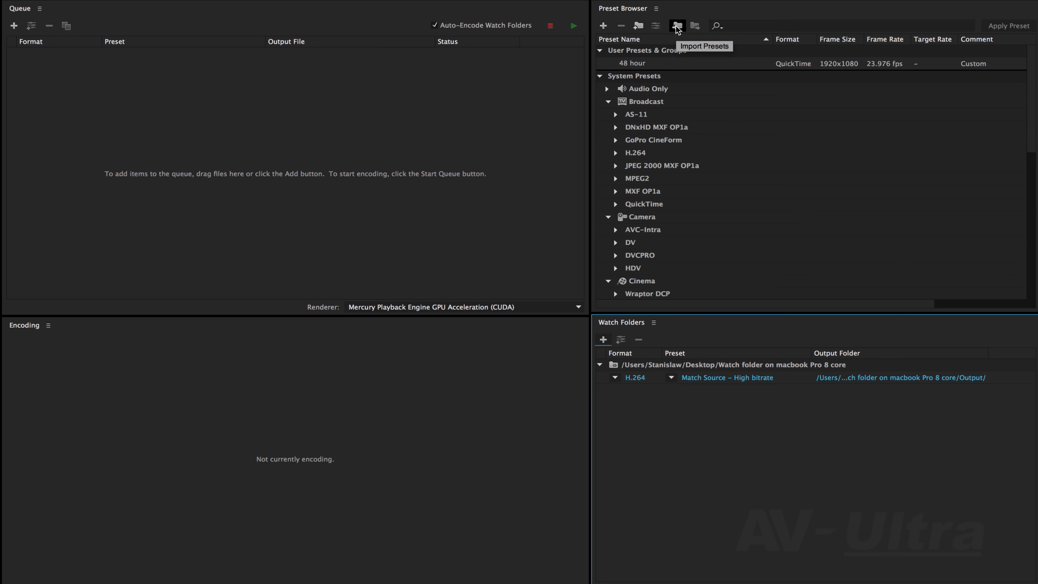
- On the second computer, import the two review copy .epr presets from the Desktop folder "Watch folder on macbook Pro 8 core"
right_click(654, 65)
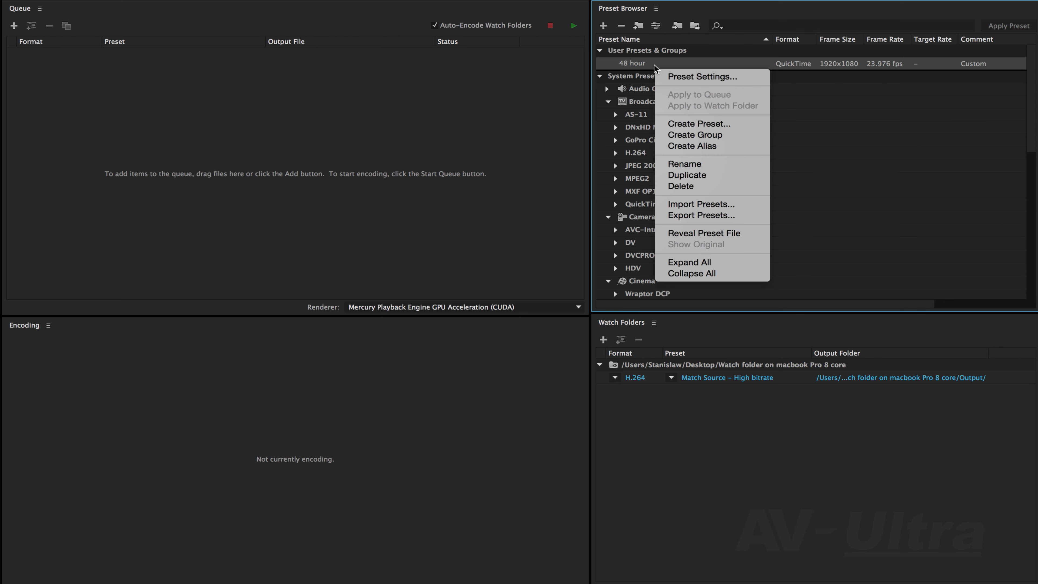
left_click(711, 206)
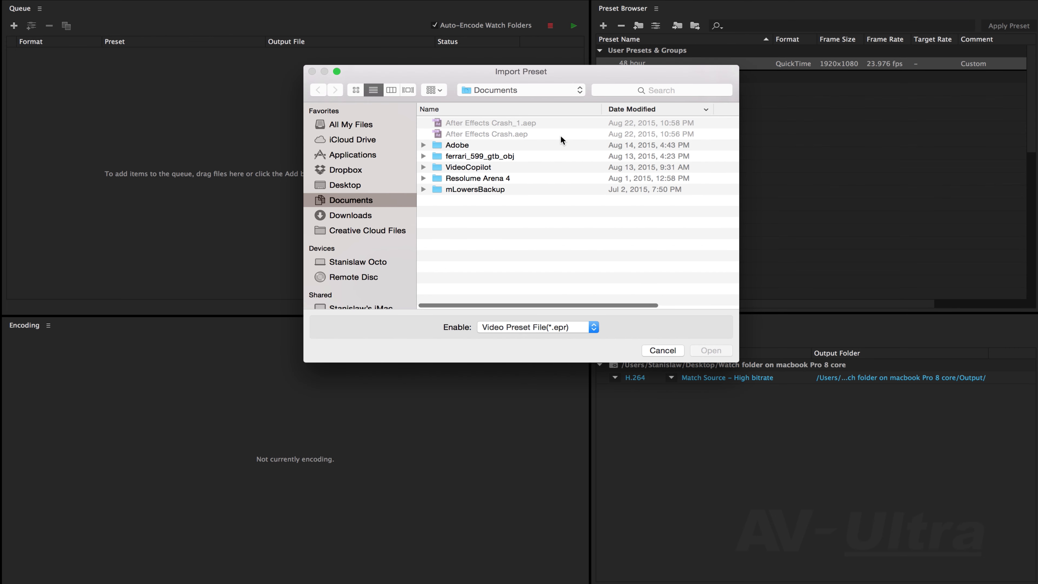
left_click(503, 90)
left_click(506, 167)
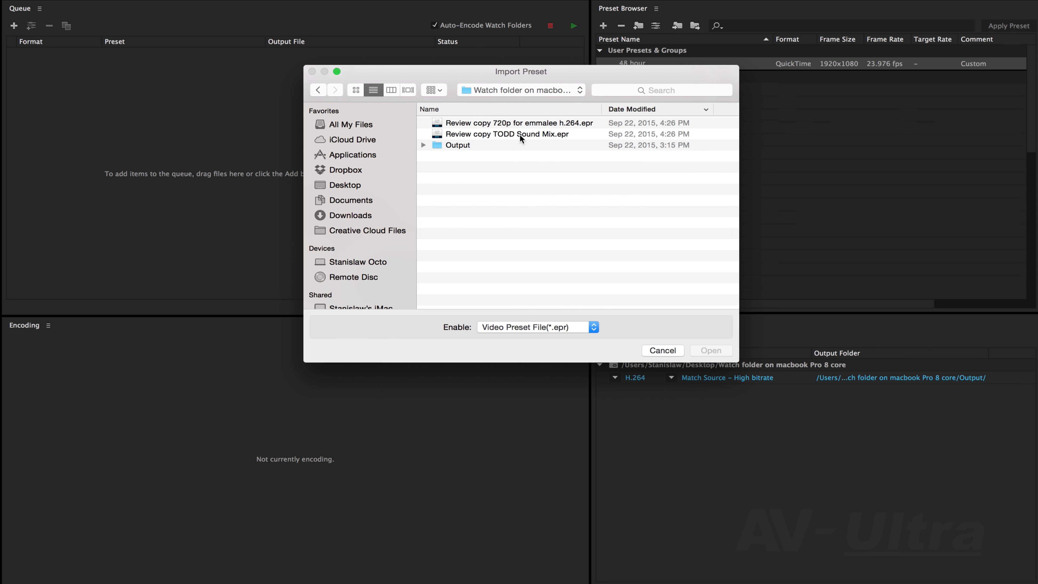
left_click(527, 133)
left_click(530, 125, "shift")
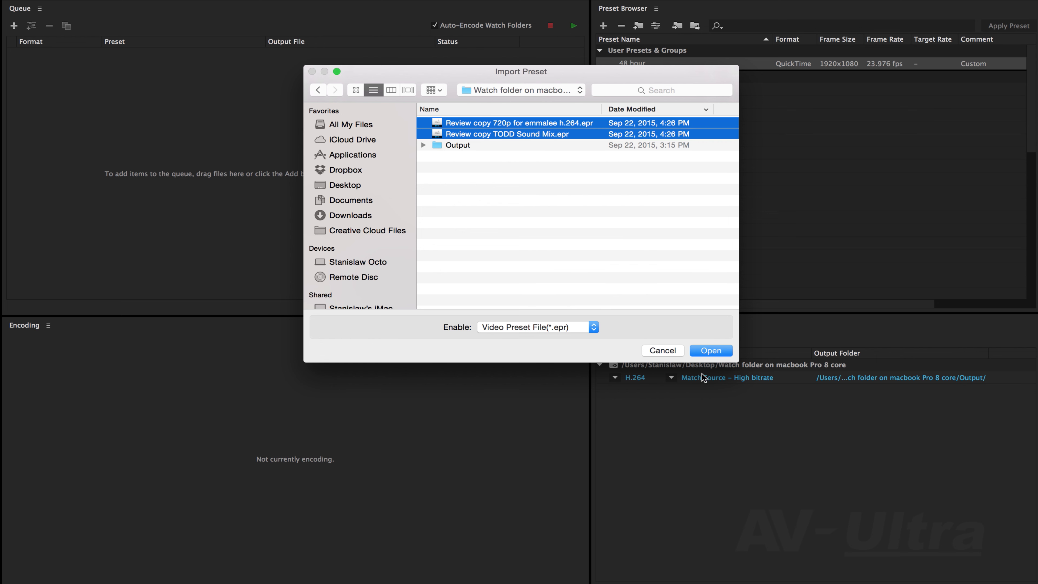
left_click(711, 350)
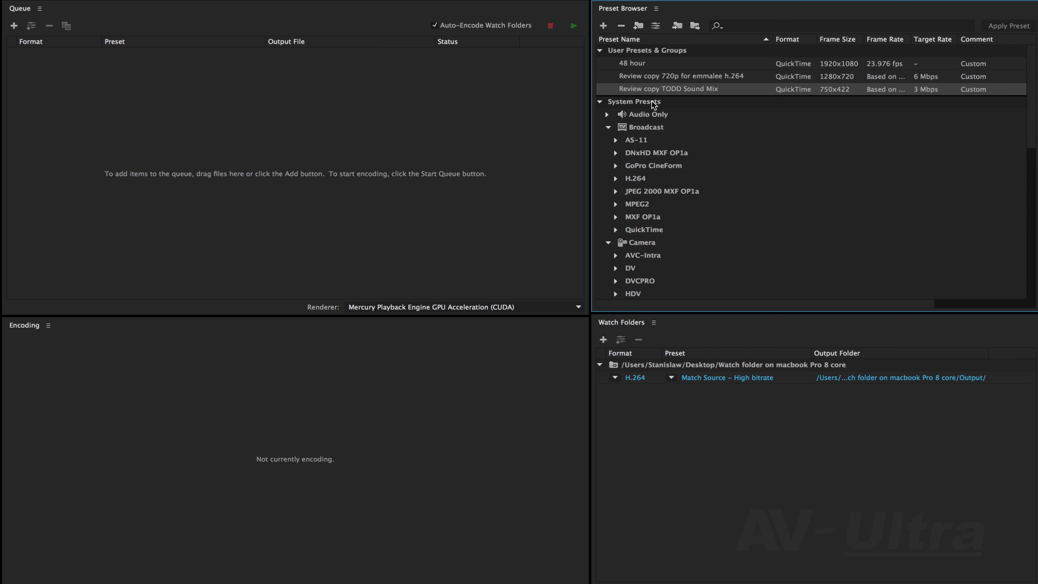
- Apply the imported sound mix review preset to the watch folder and remove its H.264 "Match Source – High bitrate" output
mouse_move(655, 80)
left_click_drag(715, 89, 673, 391)
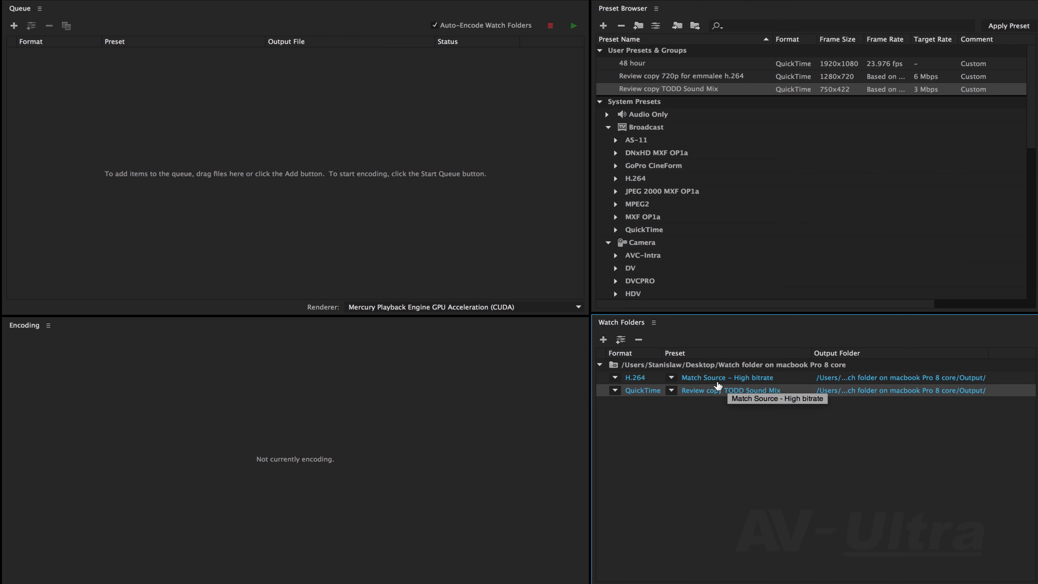
left_click(789, 381)
key("BackSpace")
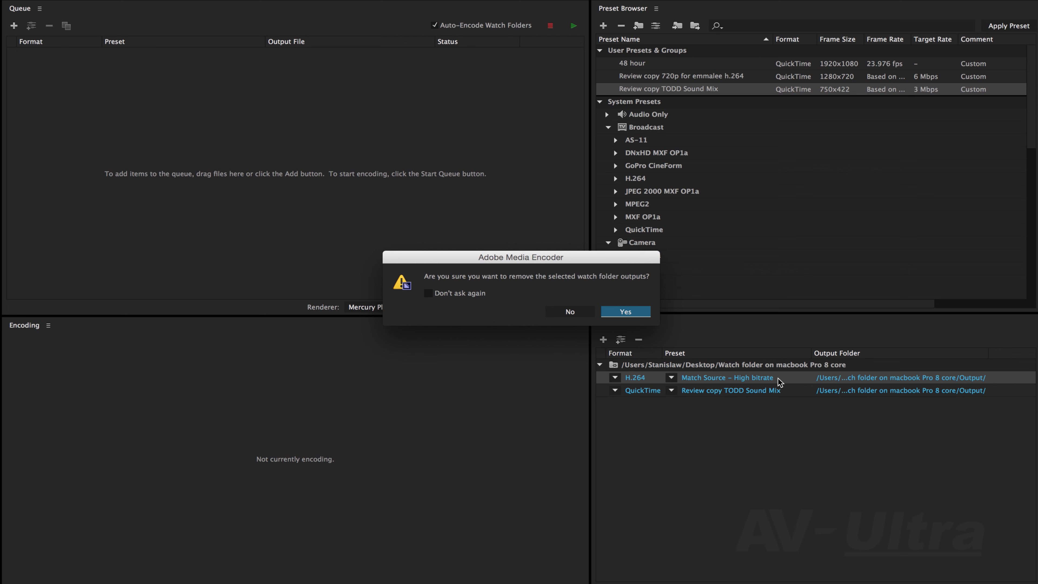
left_click(635, 319)
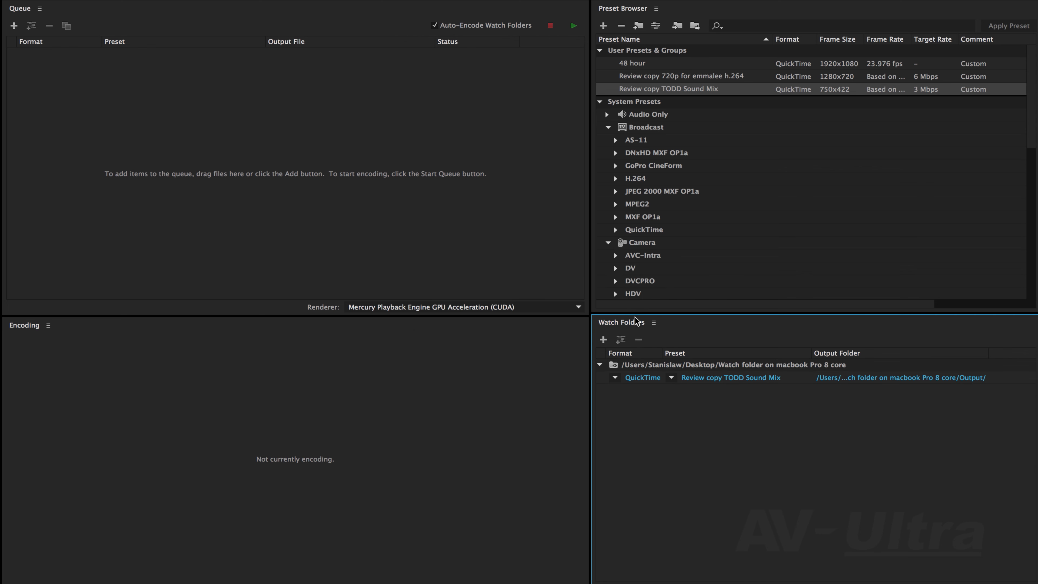
- Set the Name Overlay suffix of the watch folder's QuickTime output to "2nd Editor" and accept the export settings
left_click(733, 378)
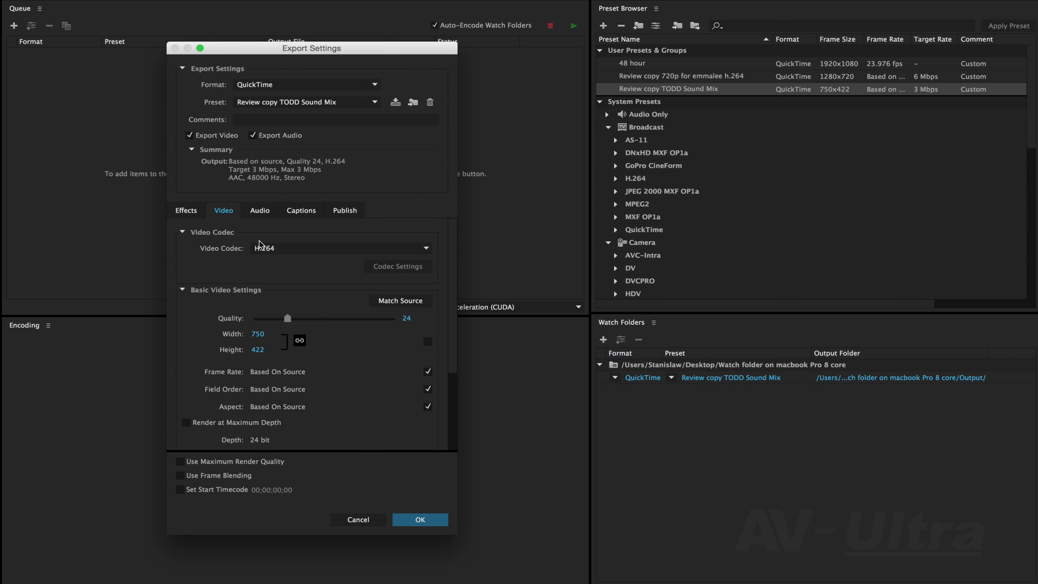
left_click(199, 212)
scroll(326, 372, "down", 1)
scroll(326, 370, "down", 10)
scroll(327, 360, "up", 10)
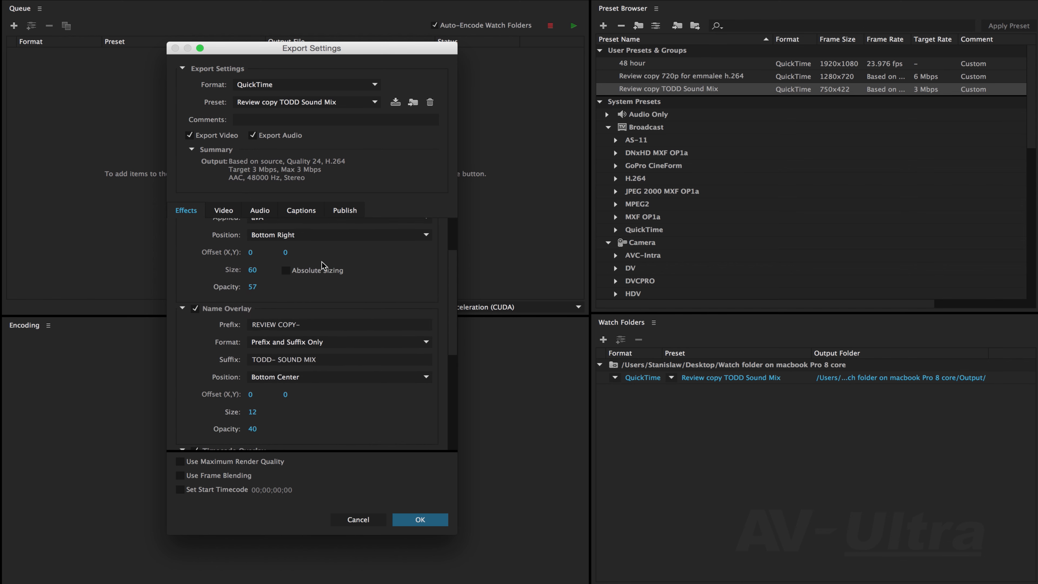
scroll(329, 354, "down", 1)
left_click(343, 382)
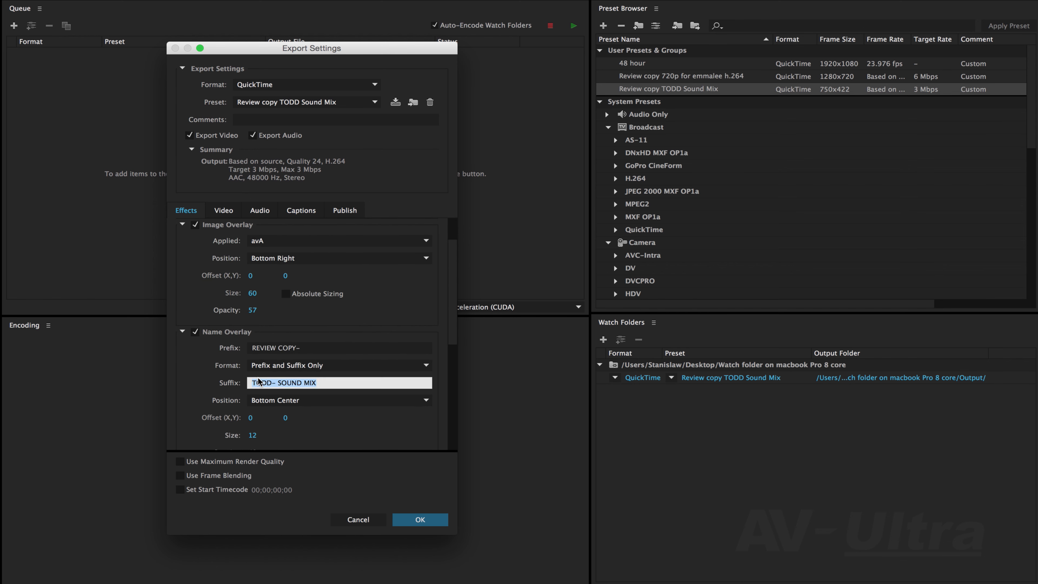
type("@nd Editor")
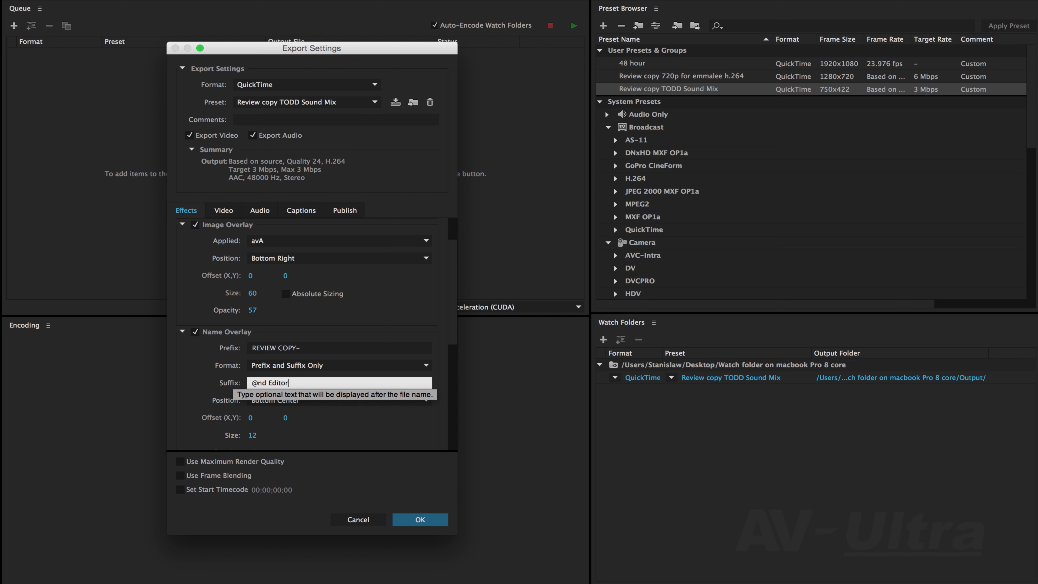
left_click_drag(290, 384, 248, 383)
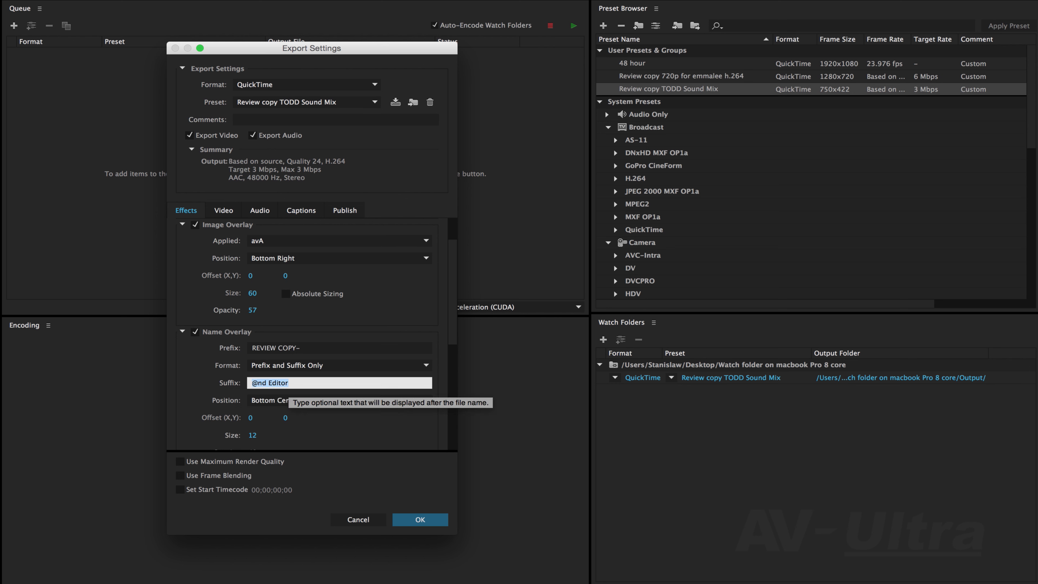
type("2nd Editor")
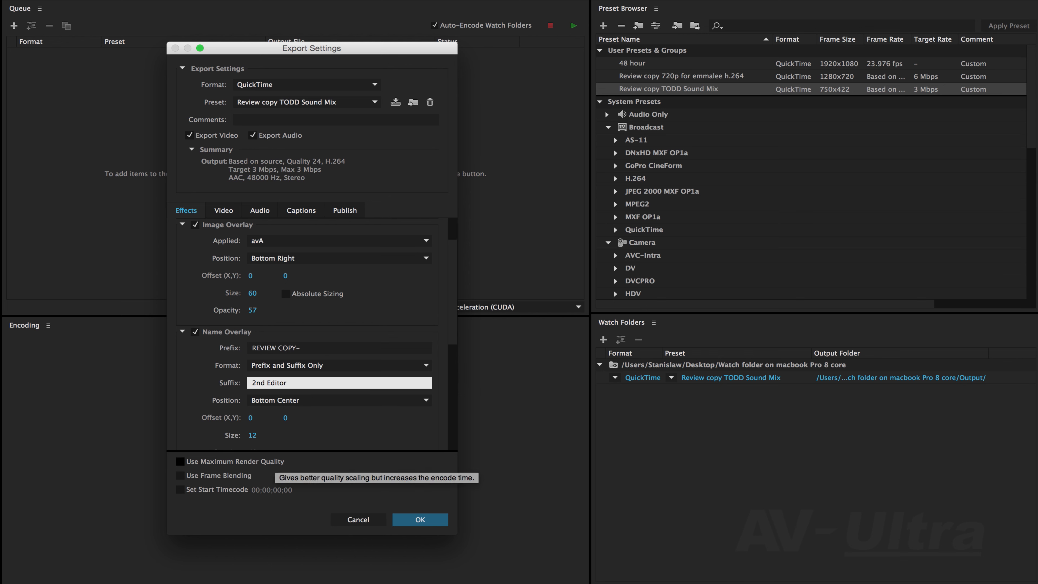
key("Return")
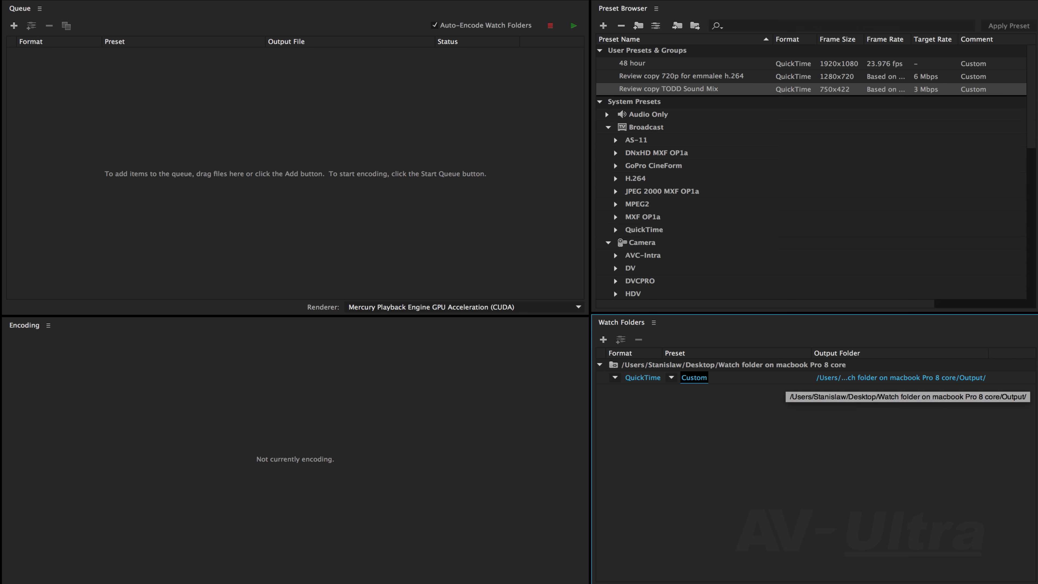
- Create a folder named "2nd editor copy" inside the watch folder and set it as the QuickTime output's destination
left_click(899, 377)
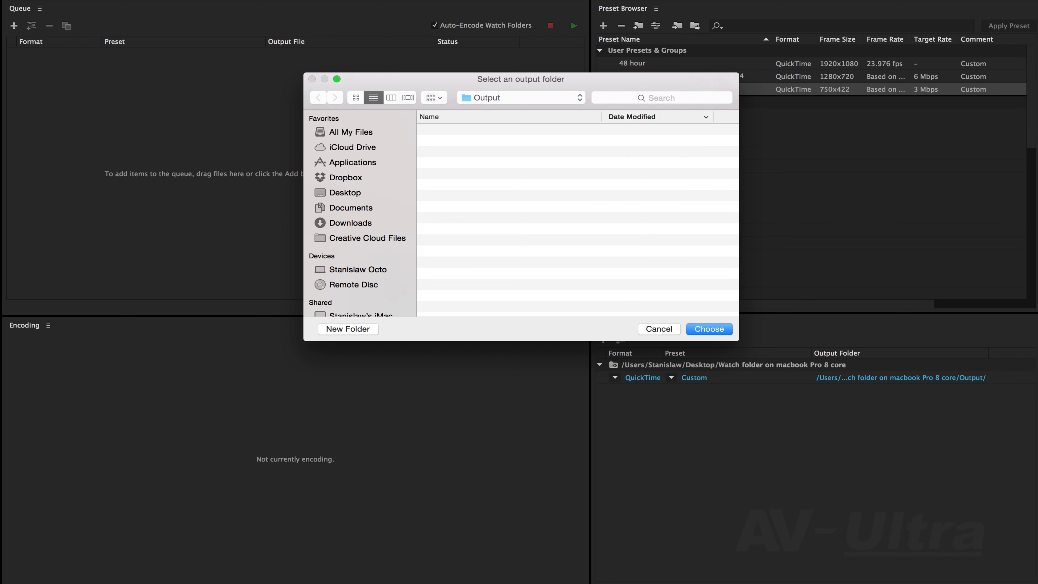
left_click(486, 97)
left_click(483, 111)
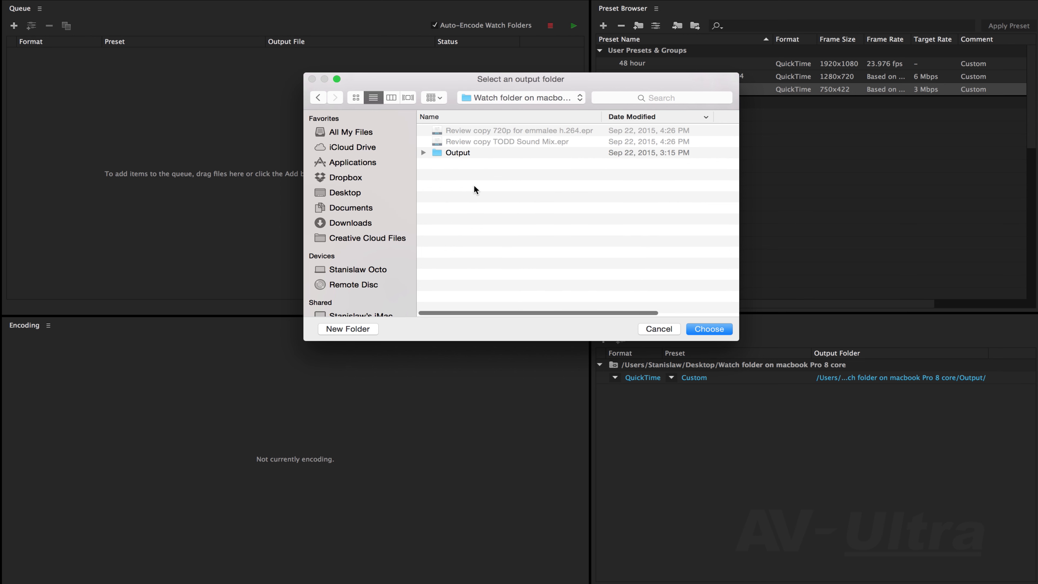
left_click(360, 324)
type("2nd editor copy")
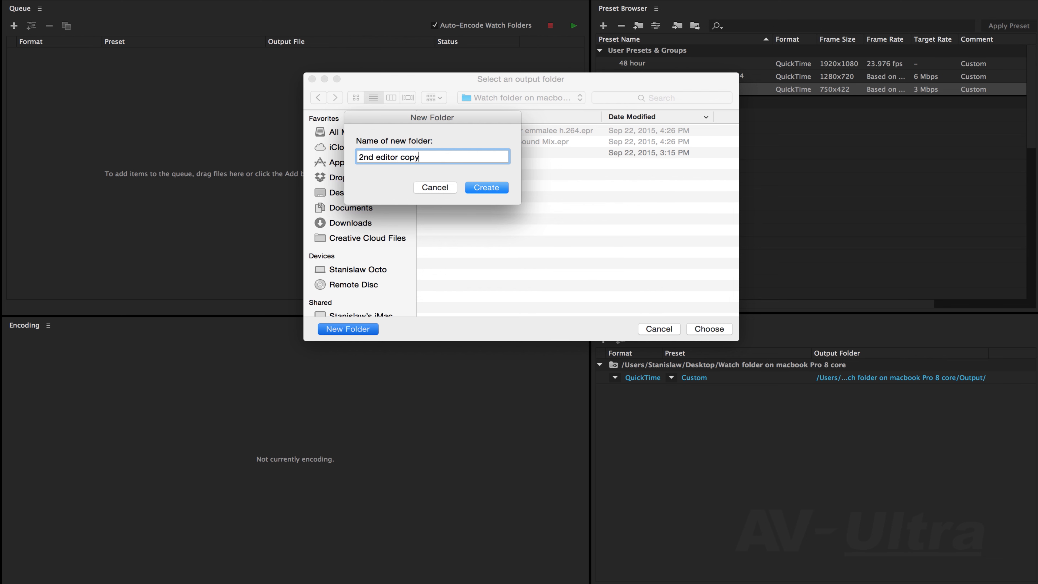
key("Return")
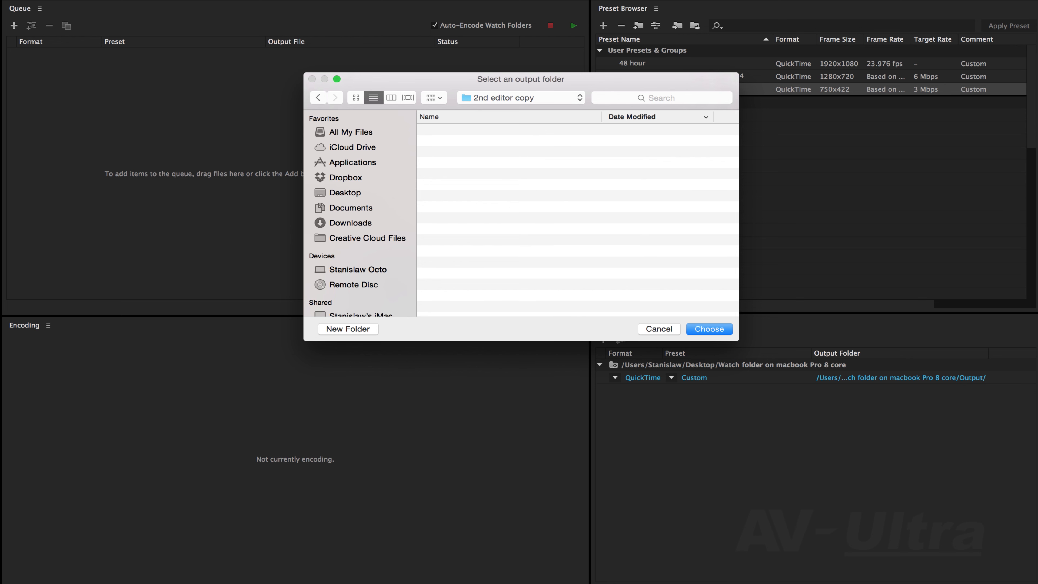
key("Return")
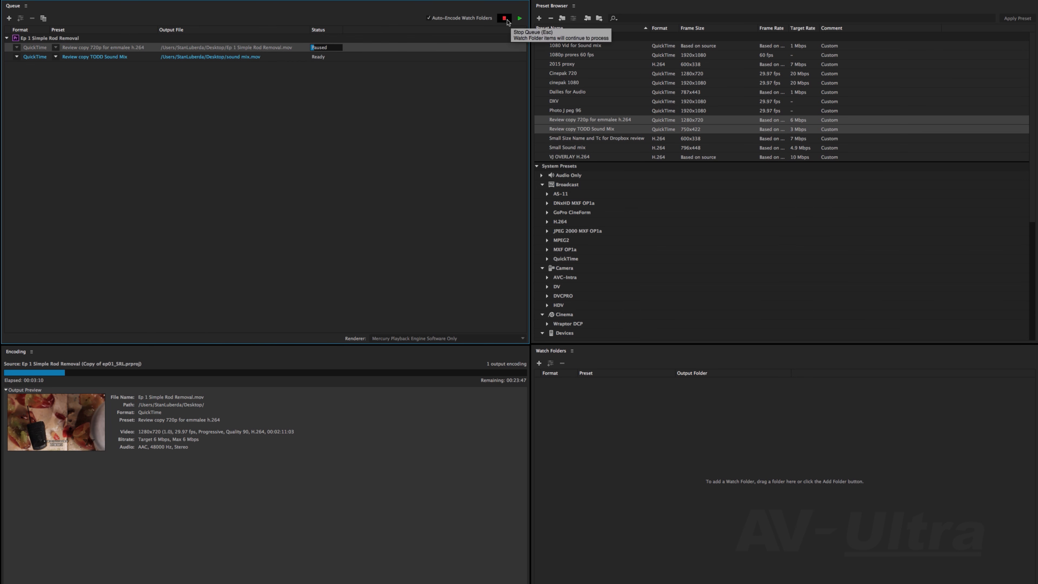
- Back on the first computer, stop the queue and remove the 720p review copy output of Ep 1 Simple Rod Removal
left_click(507, 22)
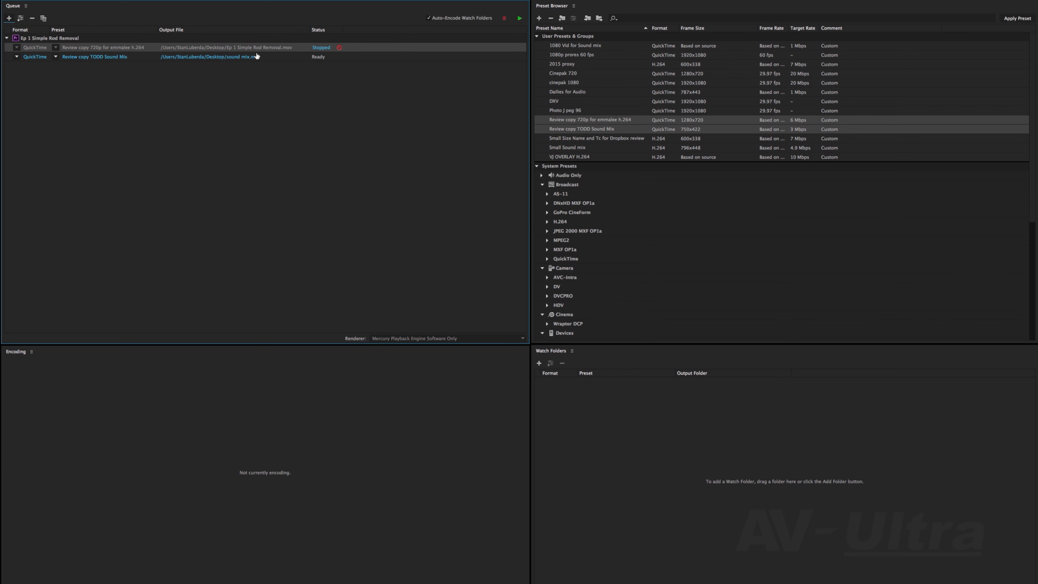
key("Delete")
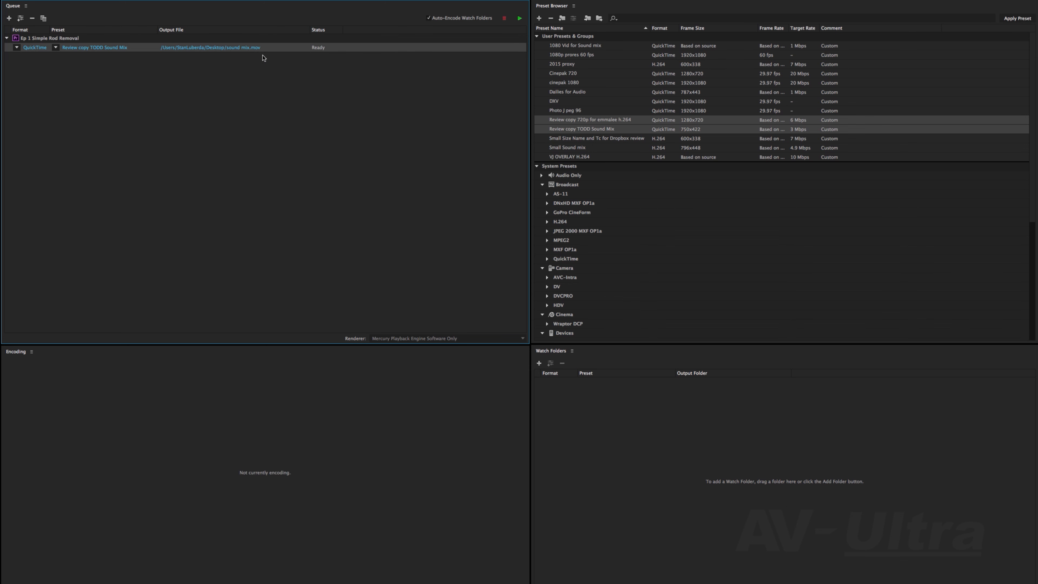
- Set the sound mix output's destination to the "Watch folder on macbook Pro 8 core" folder on the networked computer's Desktop
left_click(230, 48)
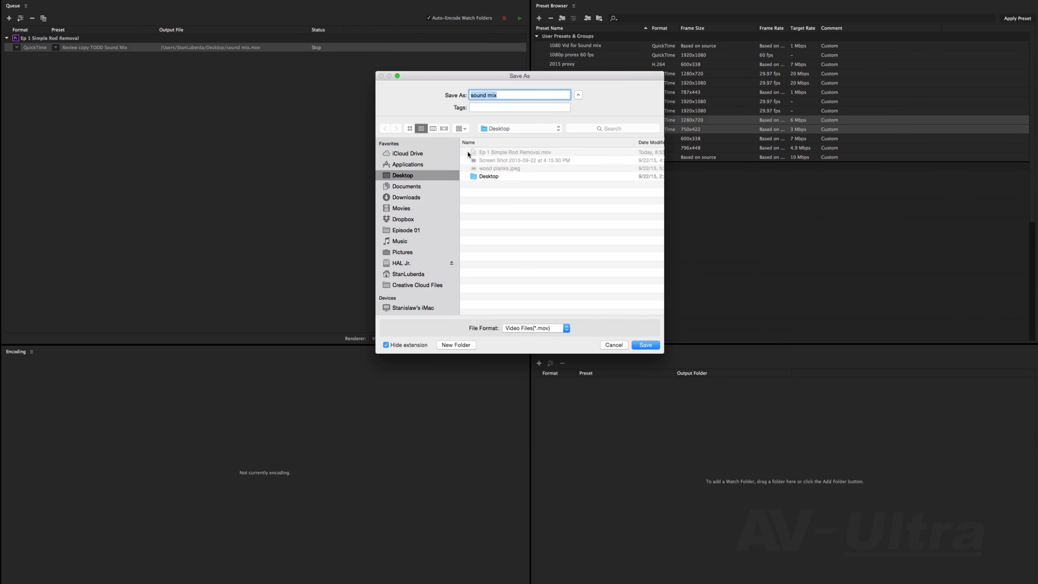
scroll(456, 211, "down", 5)
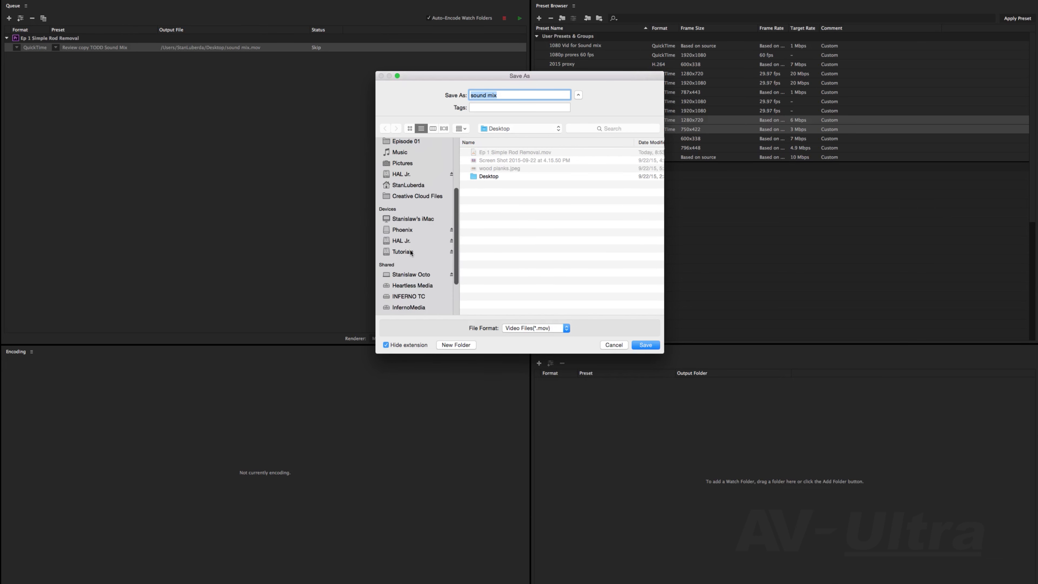
scroll(415, 237, "down", 3)
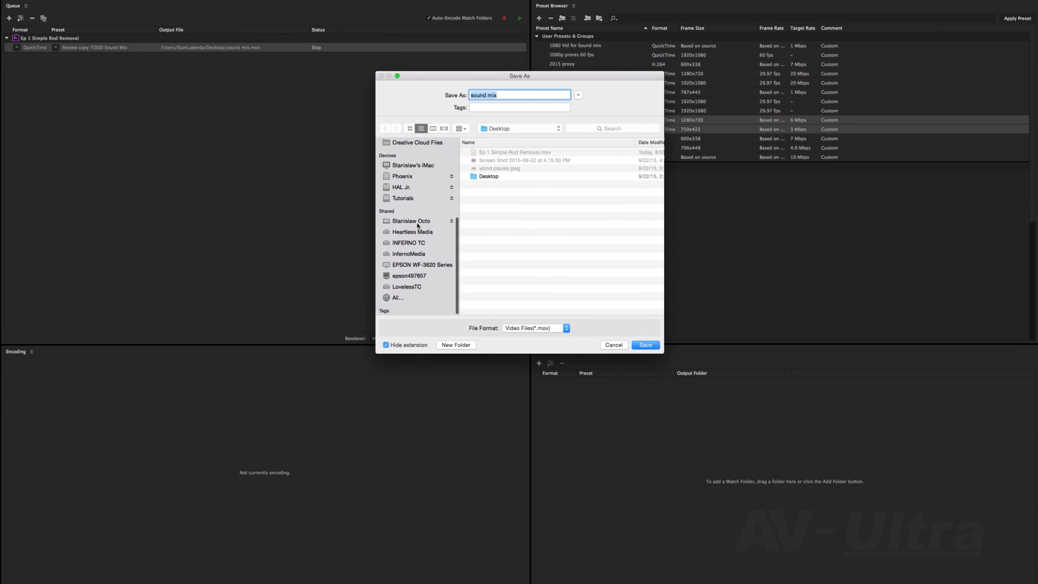
left_click(413, 220)
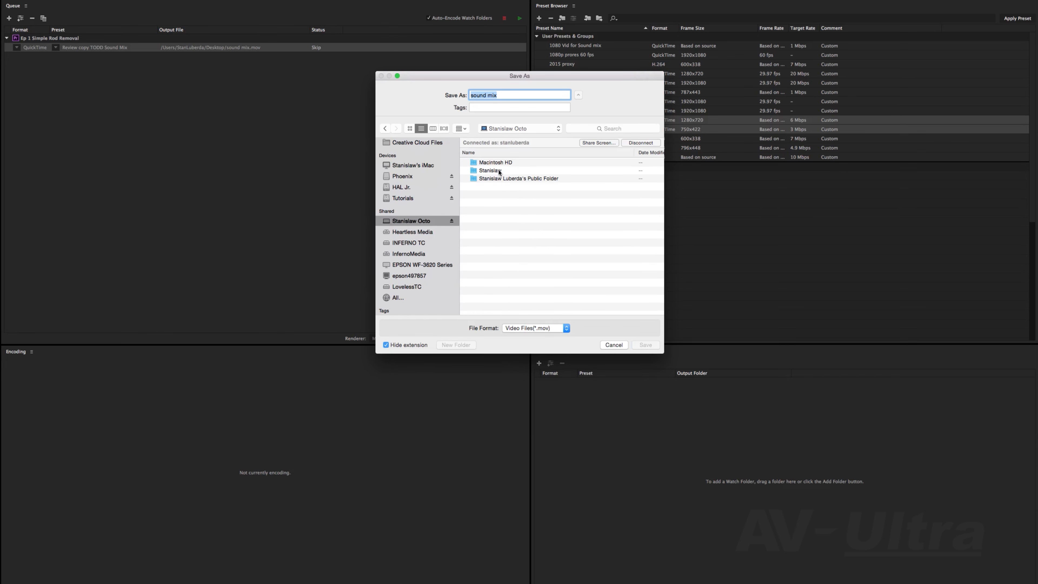
double_click(498, 170)
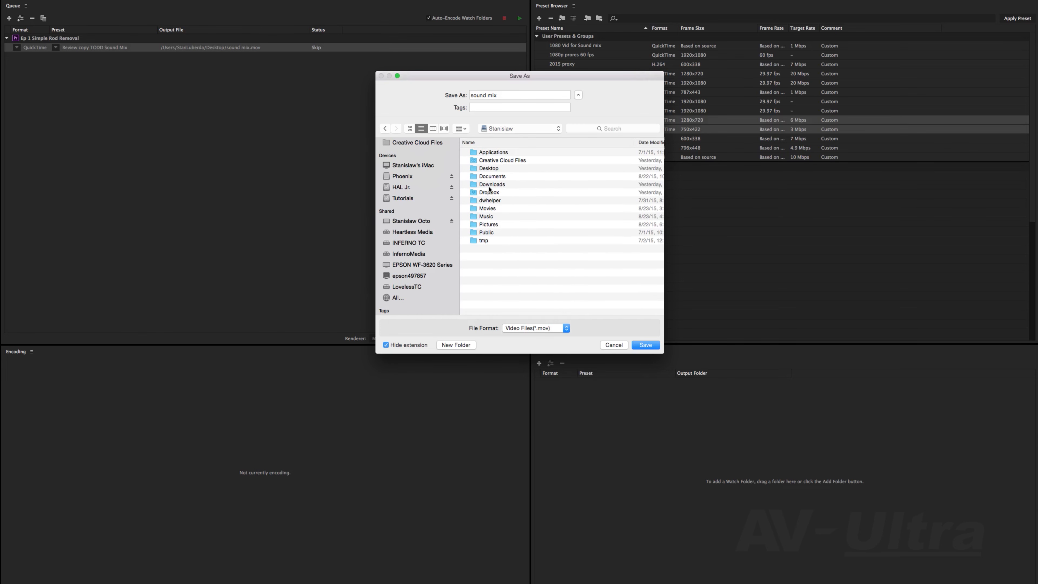
left_click(491, 169)
double_click(492, 170)
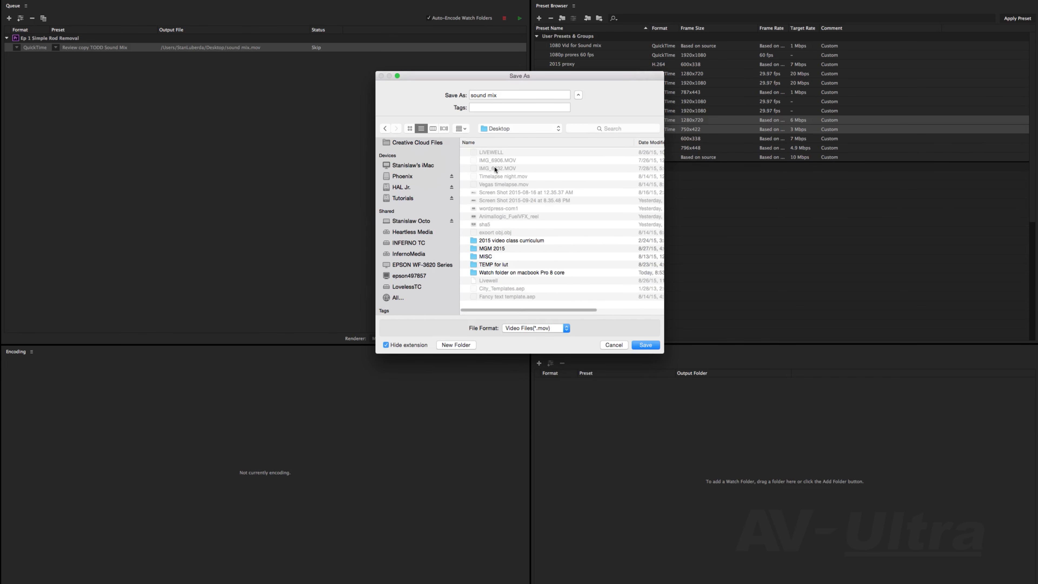
left_click(519, 274)
double_click(519, 273)
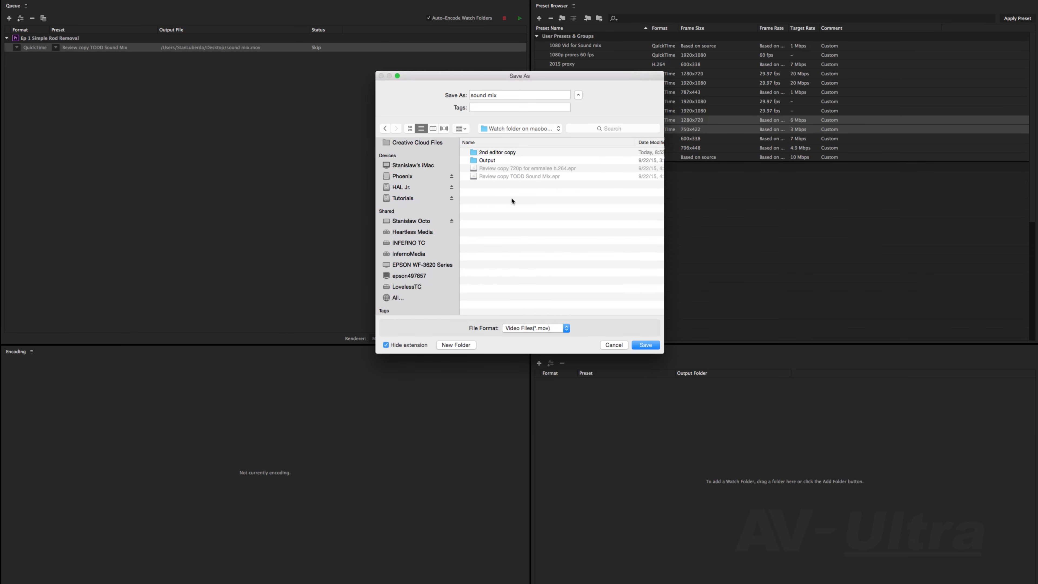
left_click(645, 344)
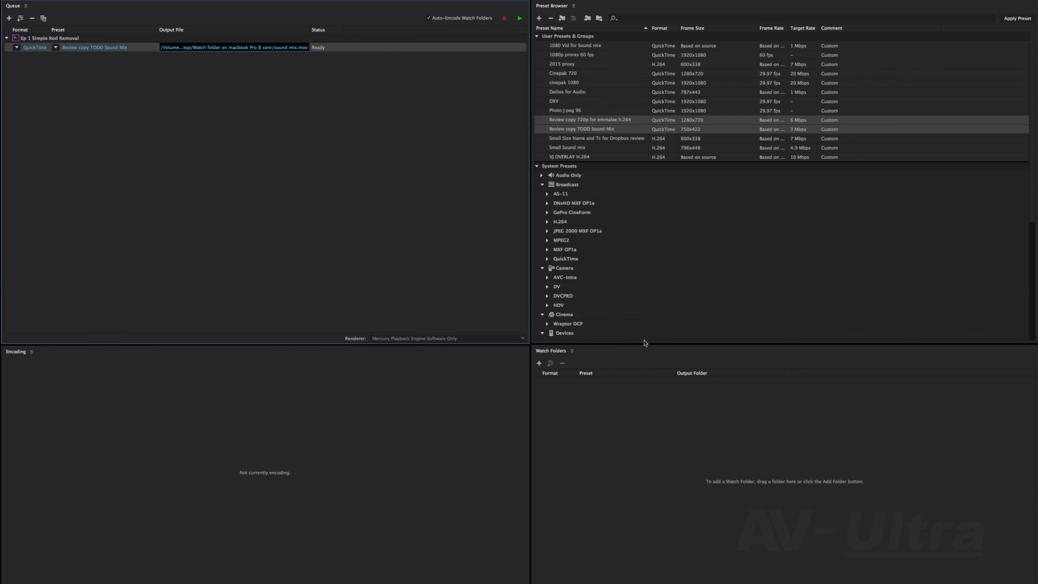
- Turn off the Name Overlay and Timecode Overlay for the sound mix output and accept the export settings
left_click(92, 51)
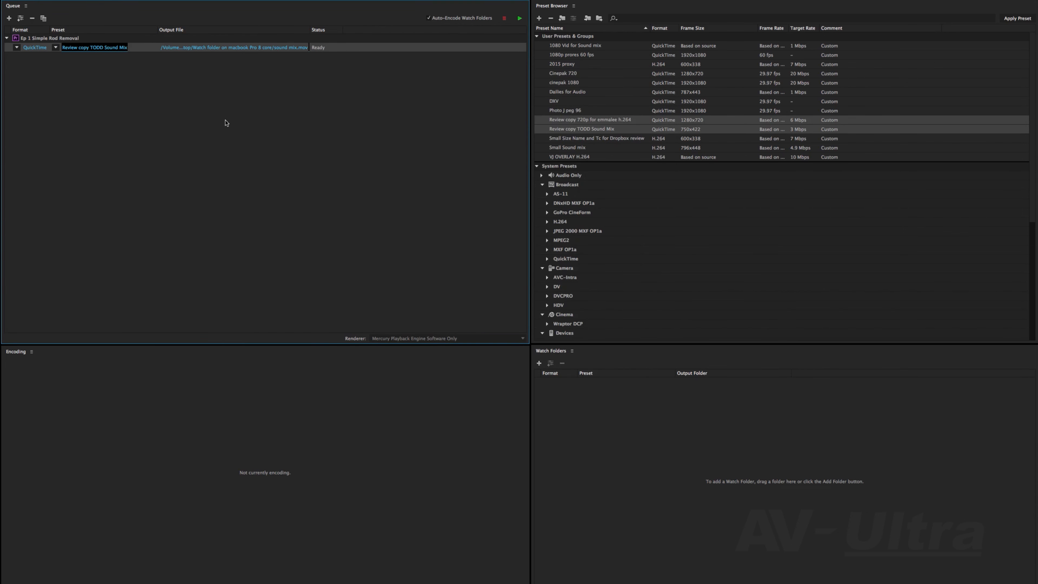
left_click(553, 213)
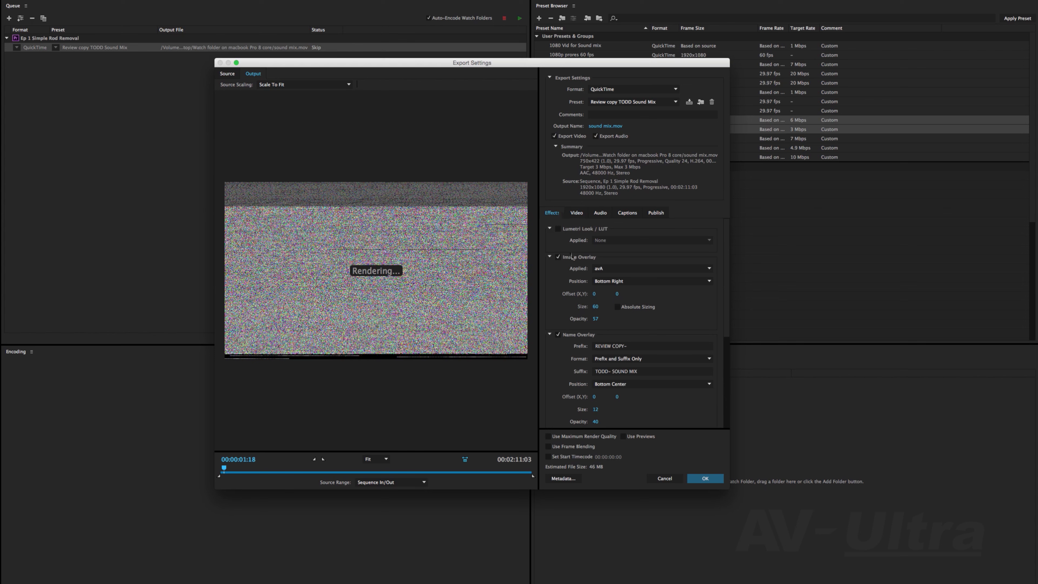
left_click(559, 335)
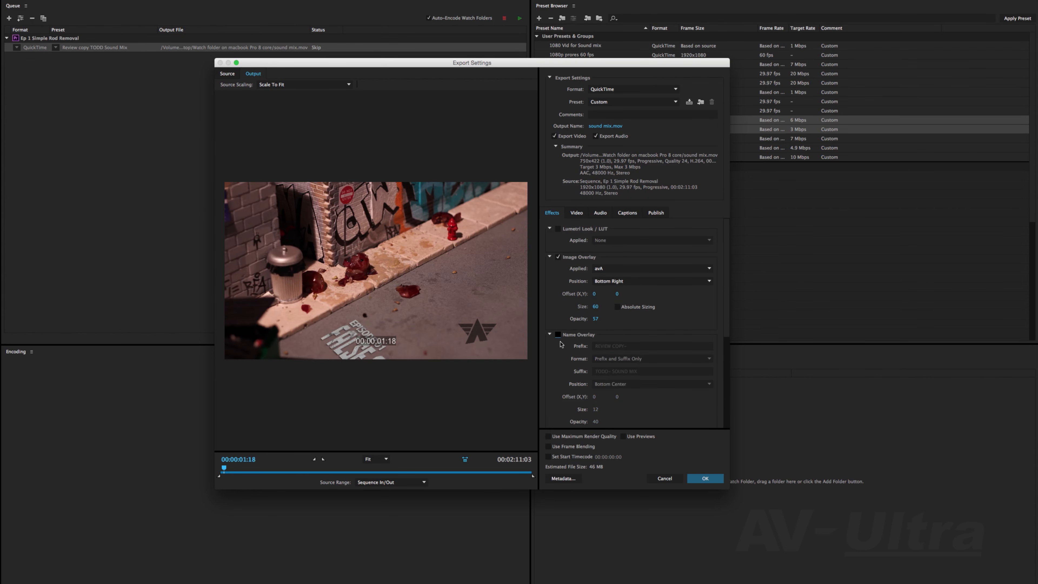
scroll(558, 359, "down", 4)
left_click(558, 277)
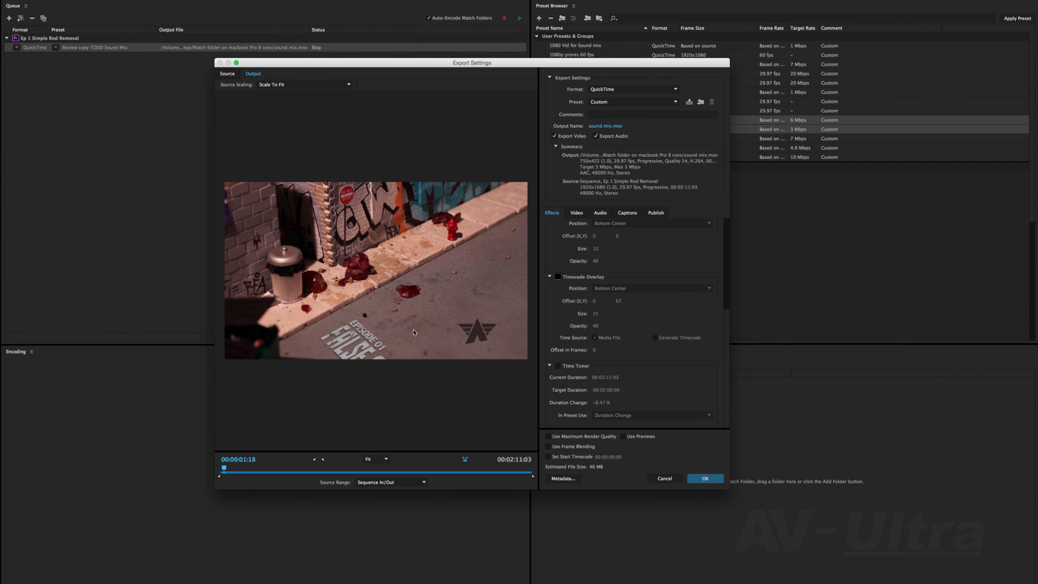
left_click(705, 478)
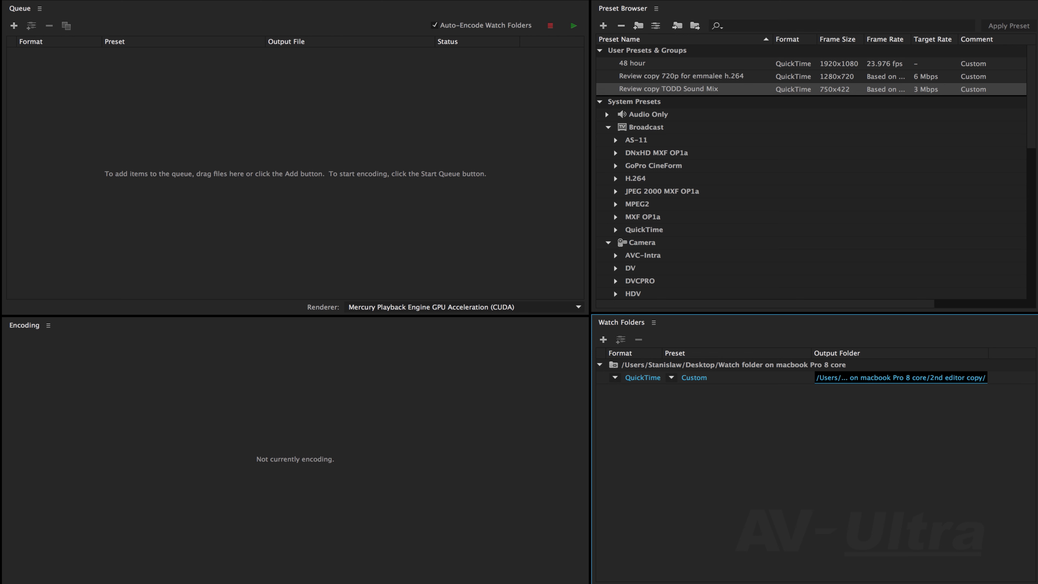
- On the second computer, review the overlay settings of the watch folder's QuickTime output; back on the first, close the watch folder's Finder window
left_click(694, 377)
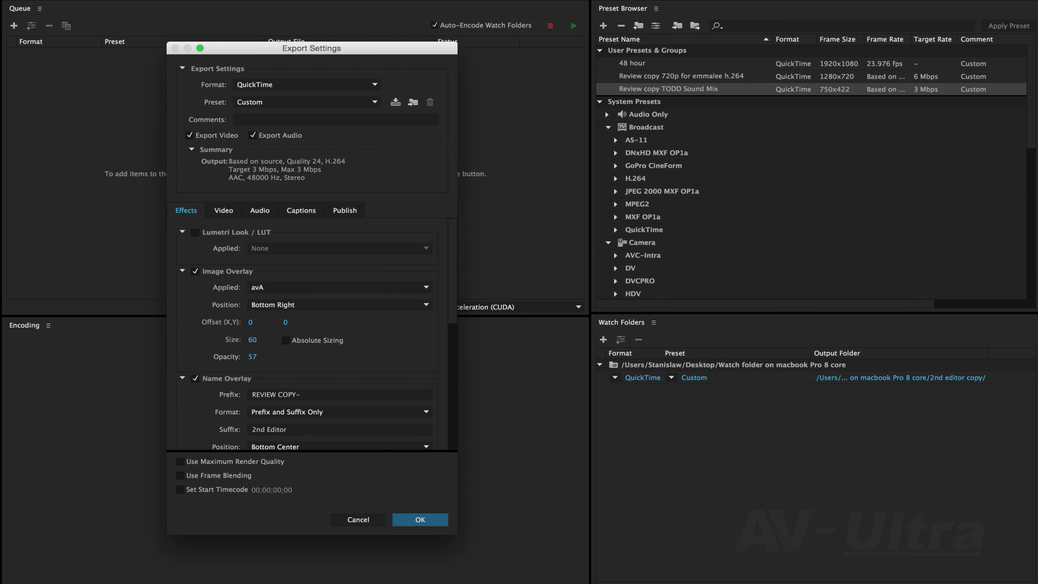
scroll(306, 335, "down", 3)
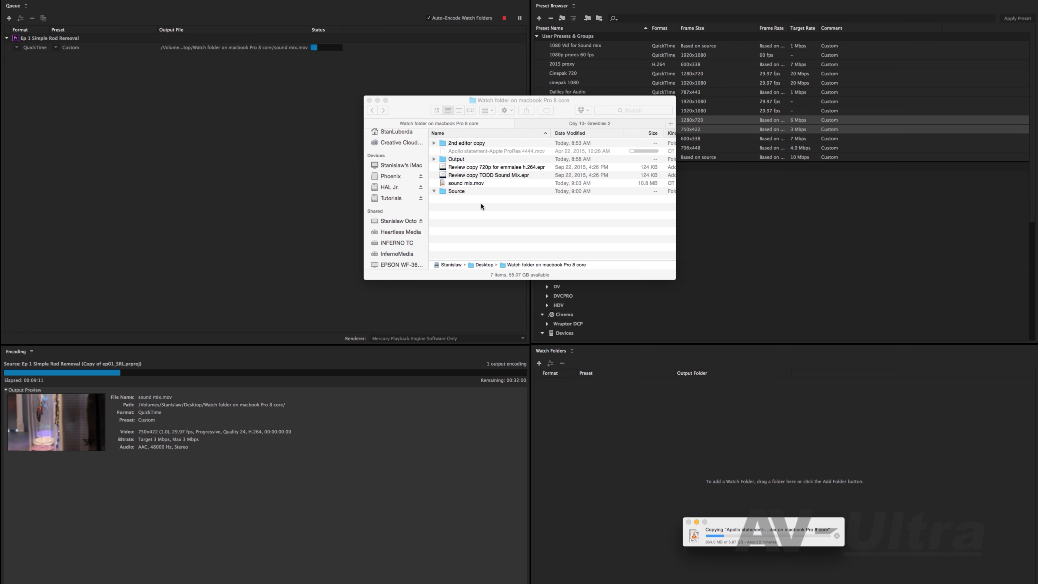
left_click(369, 101)
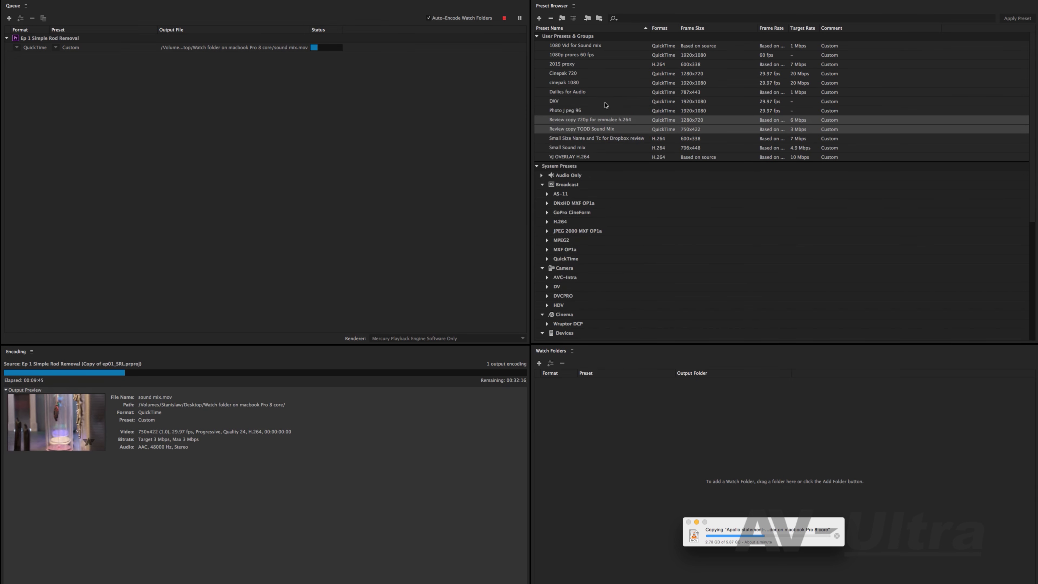